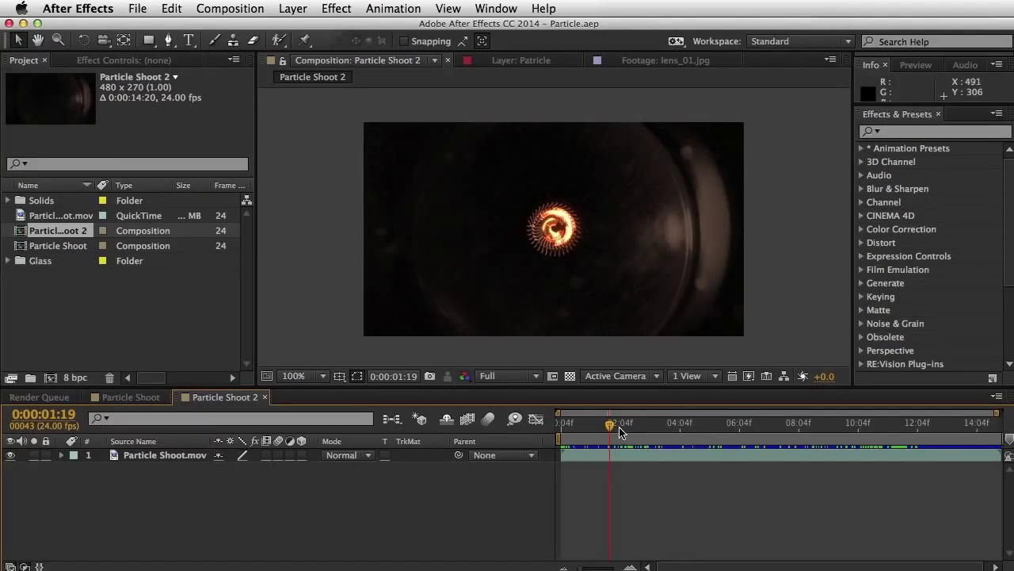
left_click_drag(628, 430, 648, 430)
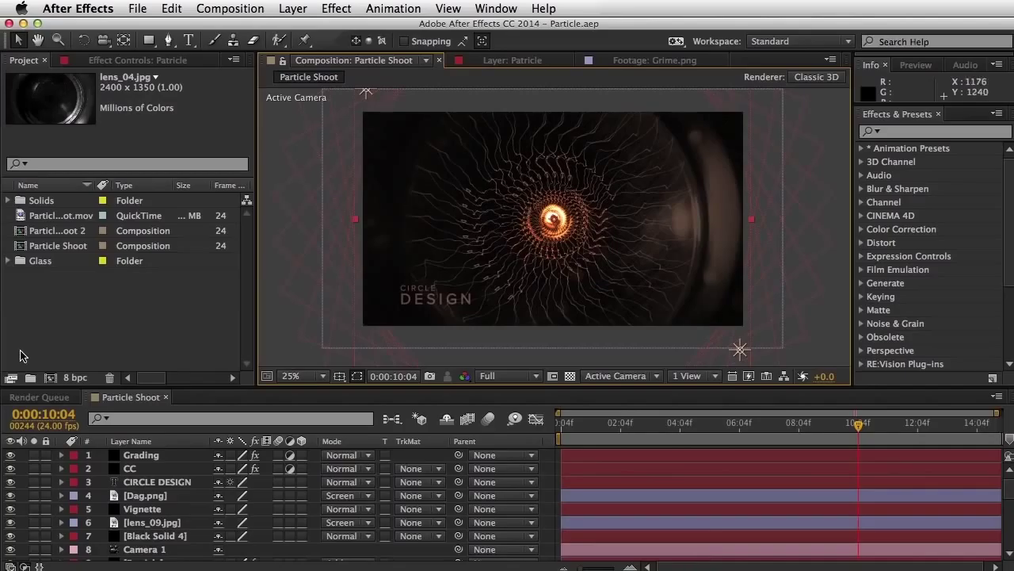
Create a 960 × 540 px composition named Tutorial, with the aspect ratio unlocked.
left_click(91, 302)
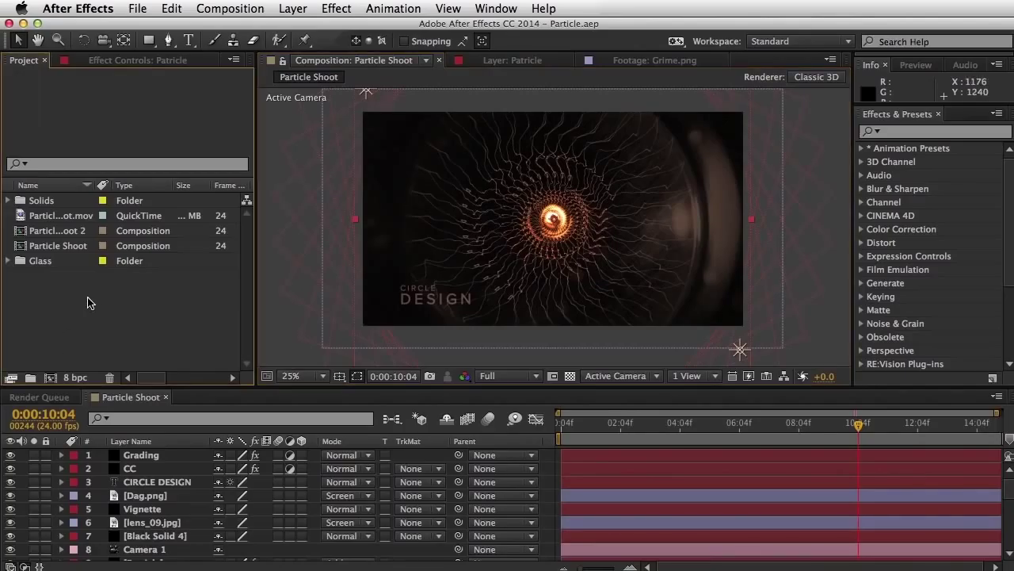
left_click(230, 8)
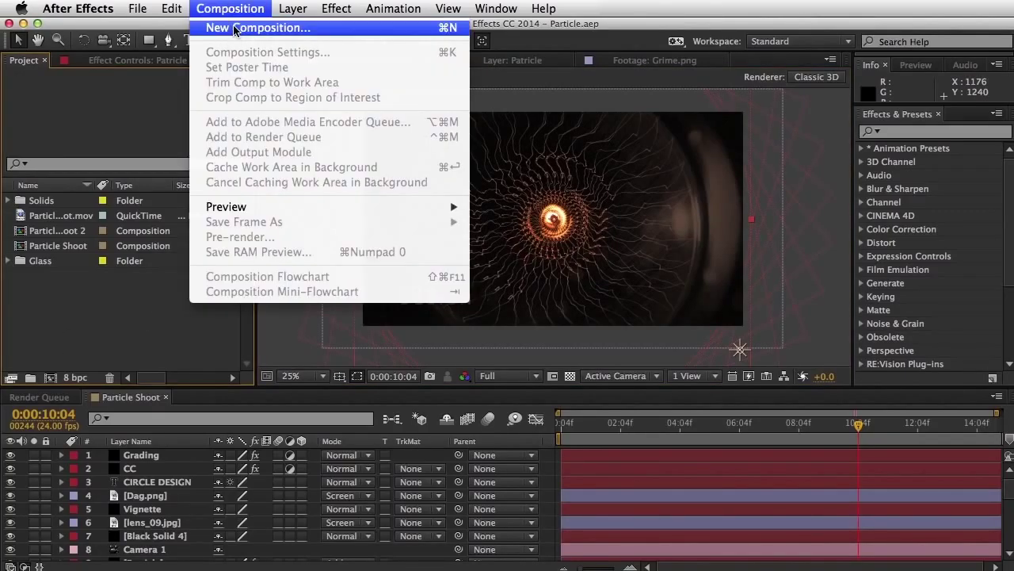
left_click(236, 28)
left_click(531, 276)
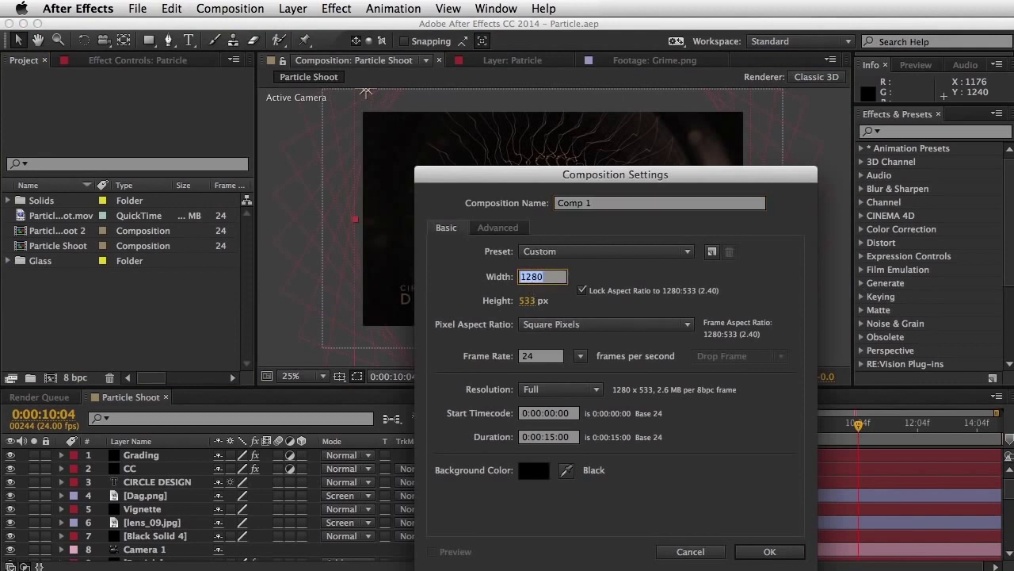
type("960")
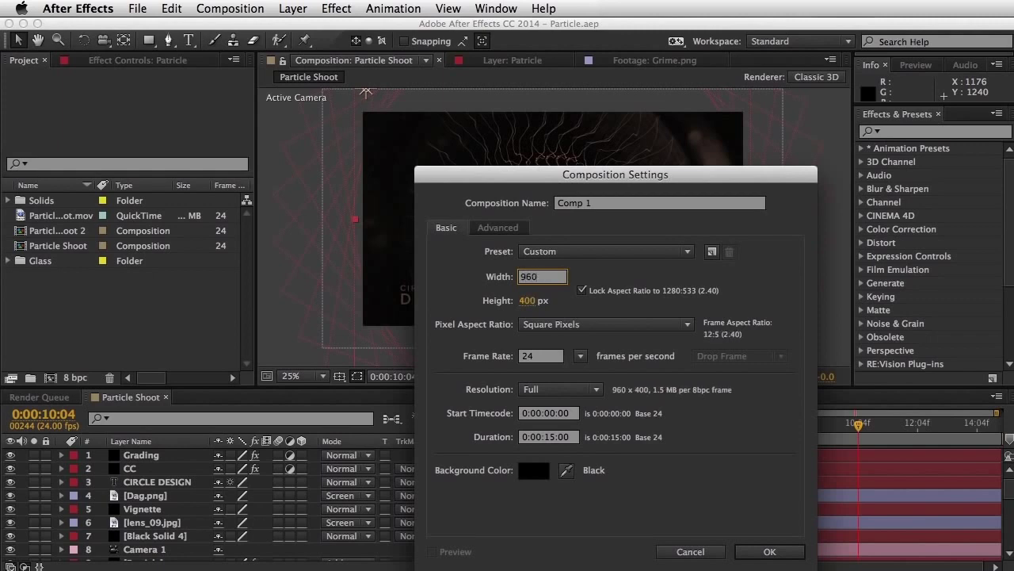
left_click(582, 290)
left_click(535, 300)
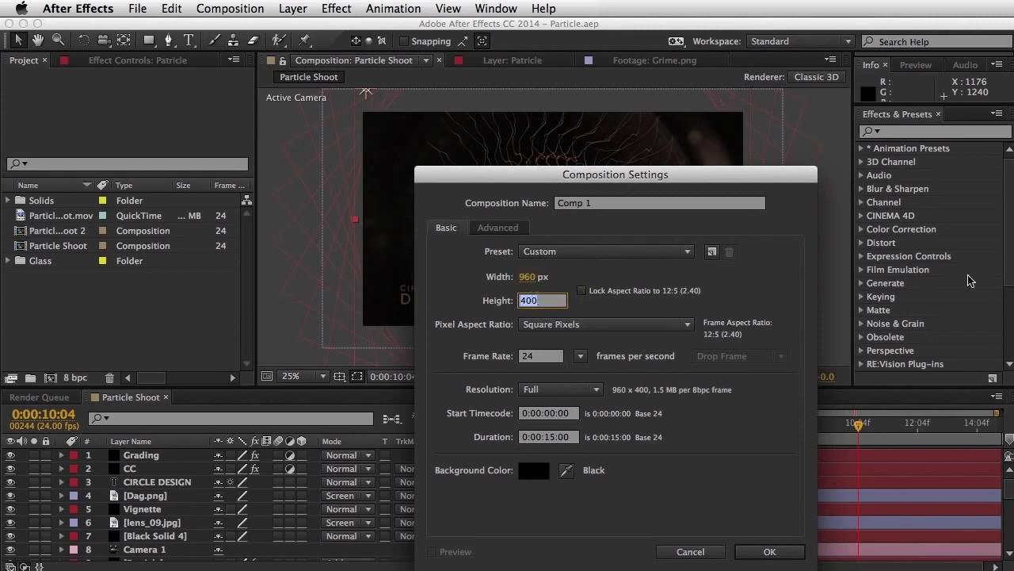
type("540")
left_click(553, 435)
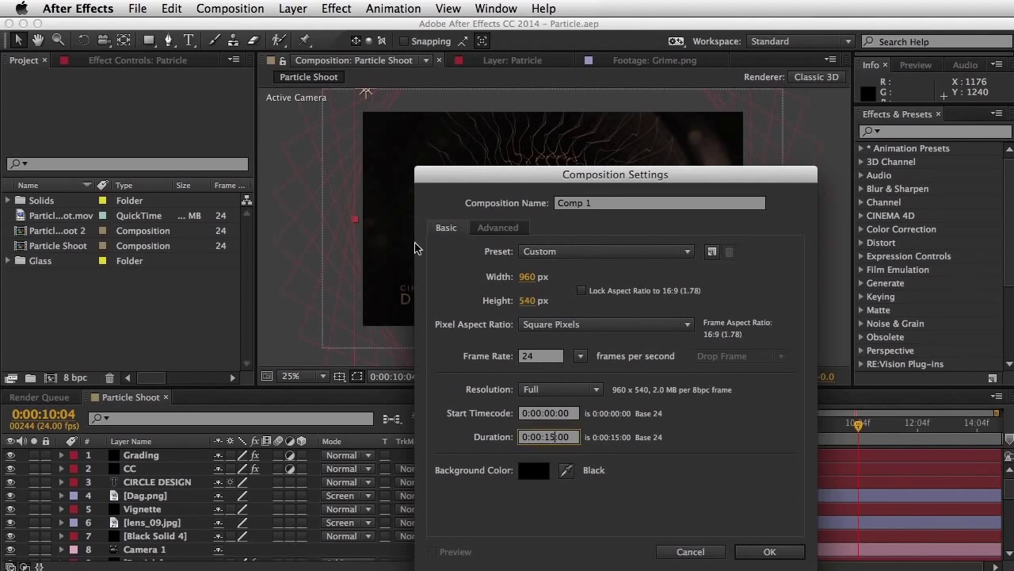
left_click(630, 200)
type("Tutorial")
key("Return")
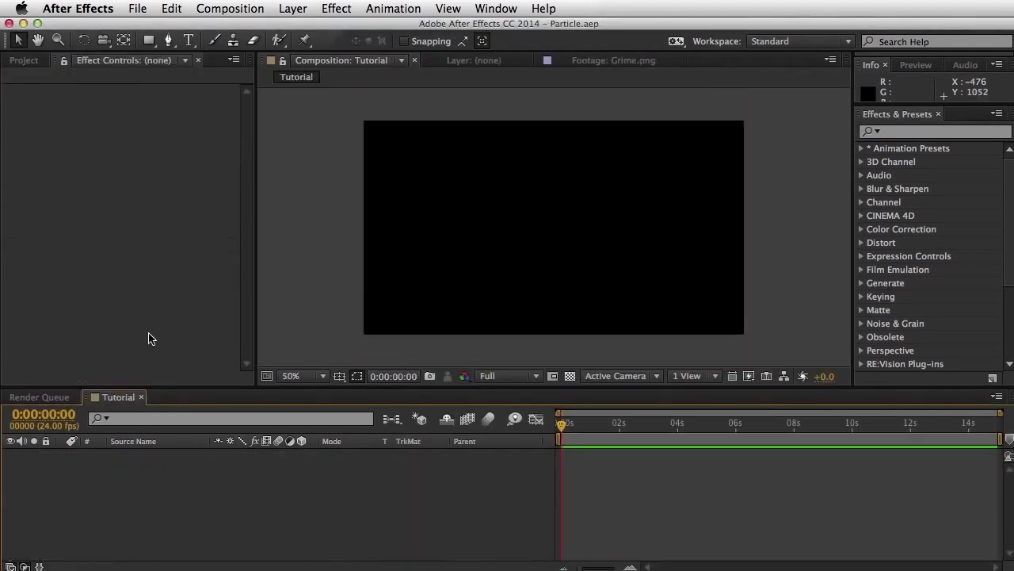
Add a Point light named Emitter to the Tutorial composition.
left_click(292, 9)
mouse_move(305, 27)
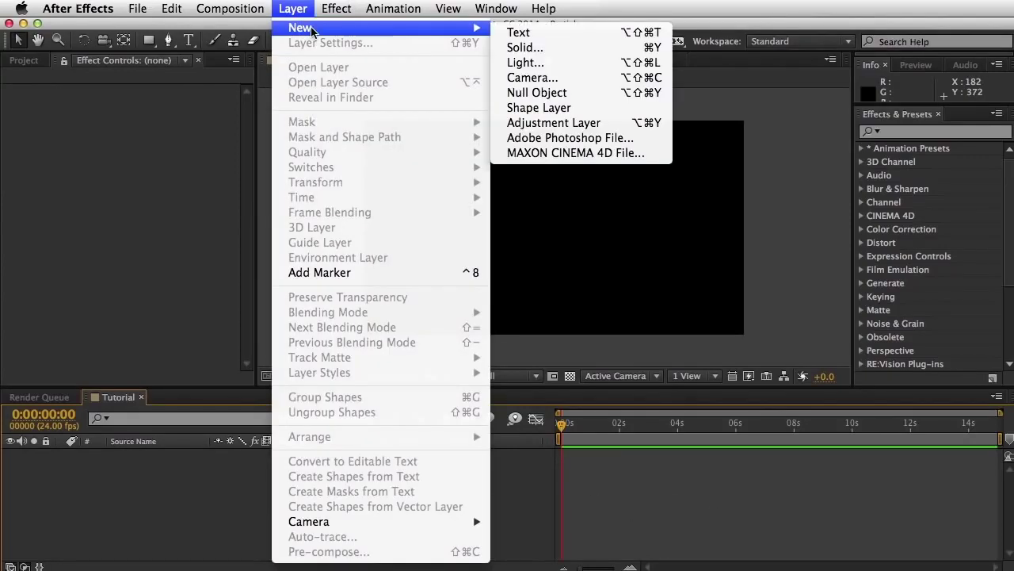
left_click(618, 67)
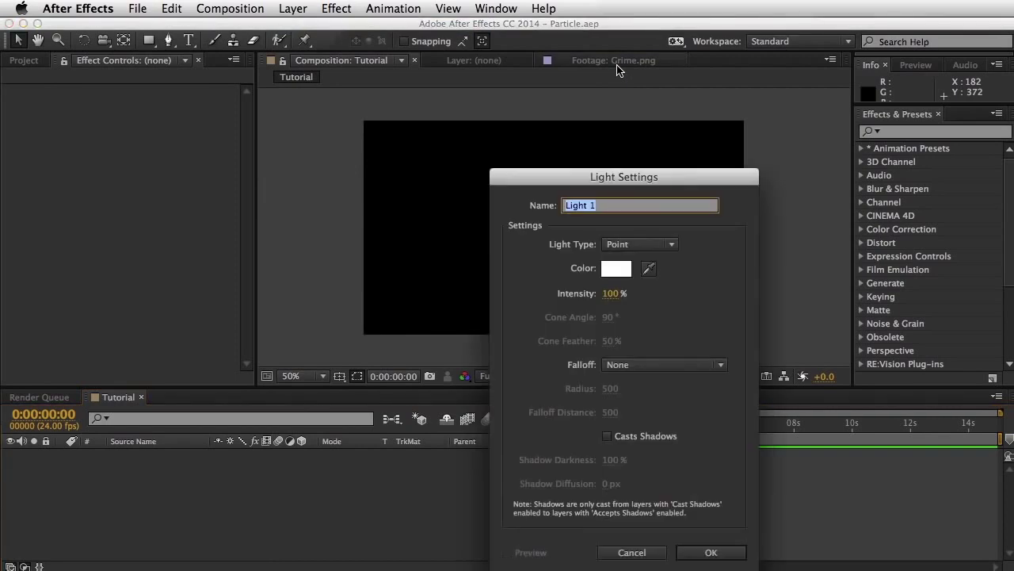
left_click(653, 244)
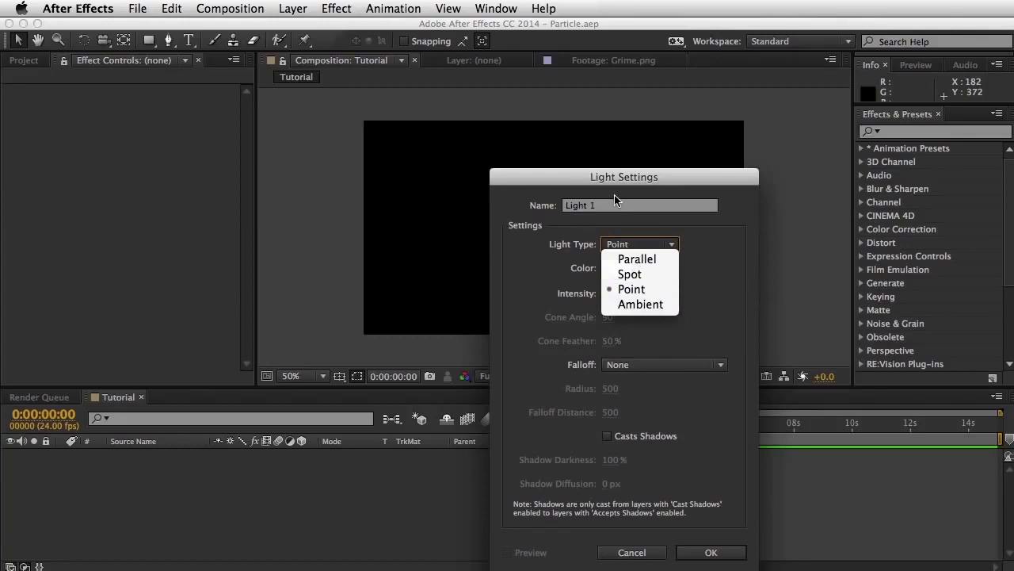
left_click(648, 297)
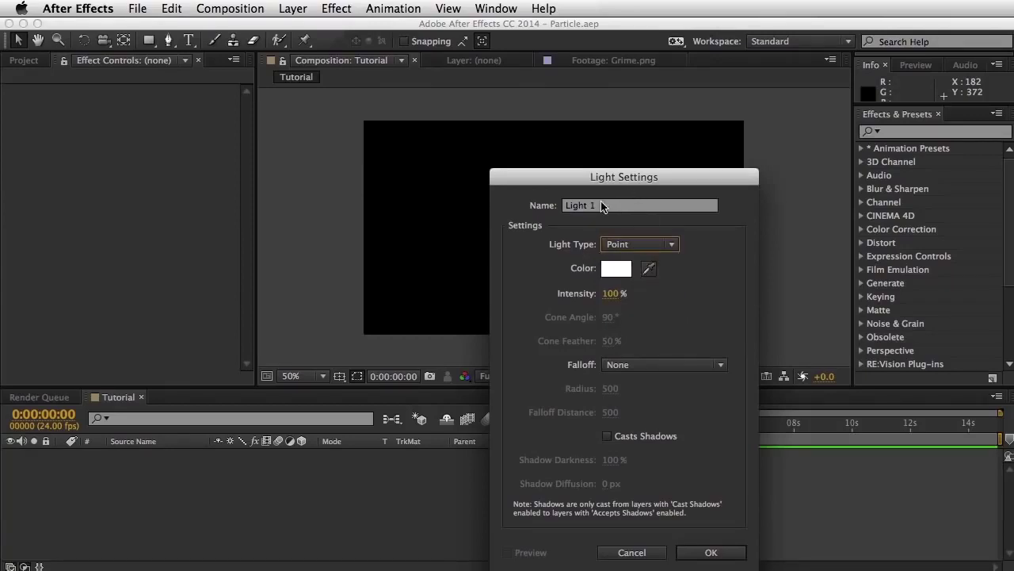
key("shift+Tab")
type("Emitter")
key("Return")
Add a black solid at the composition's 960 × 540 size and reveal all its Transform properties.
left_click(60, 457)
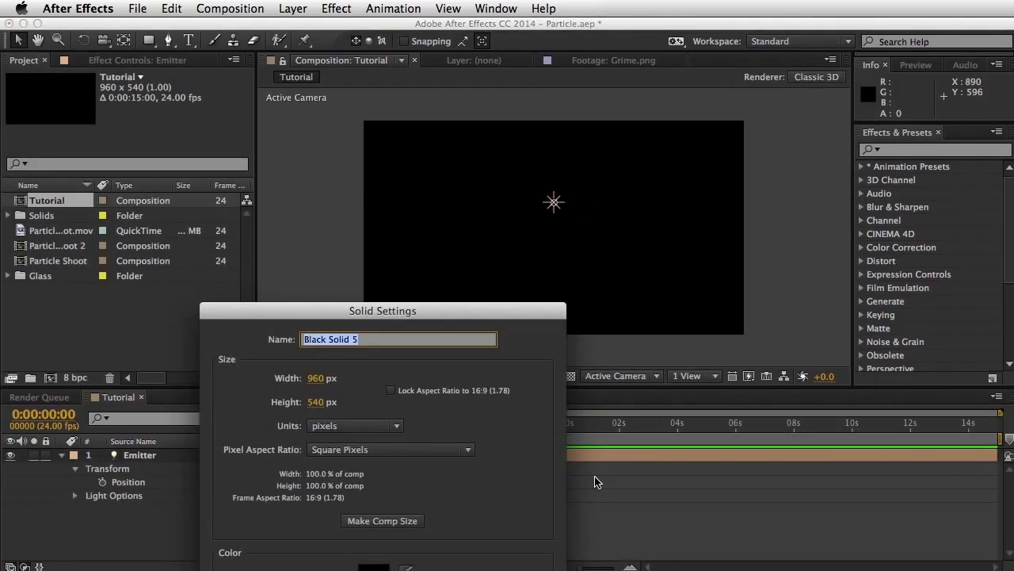
key("Return")
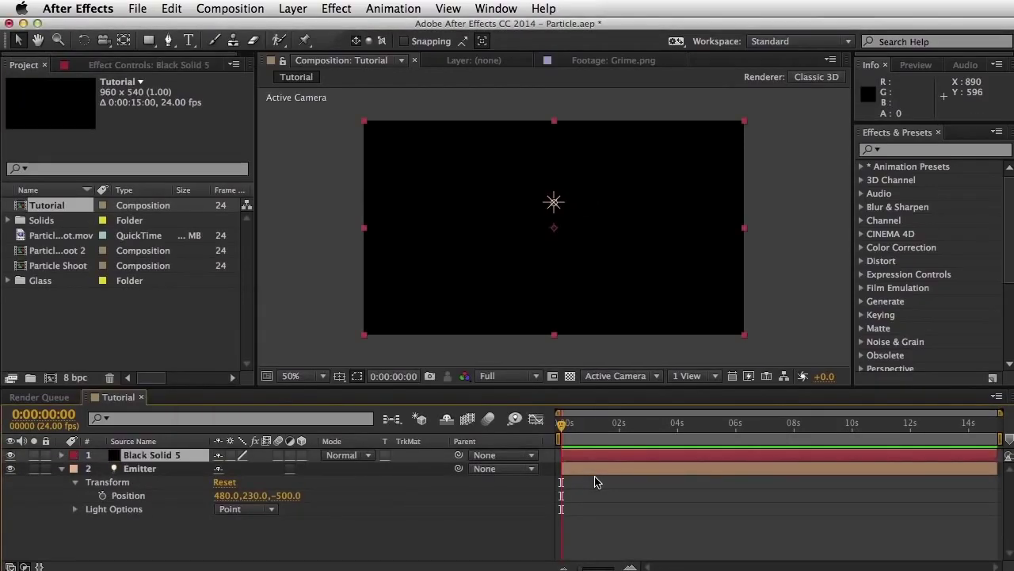
key("t")
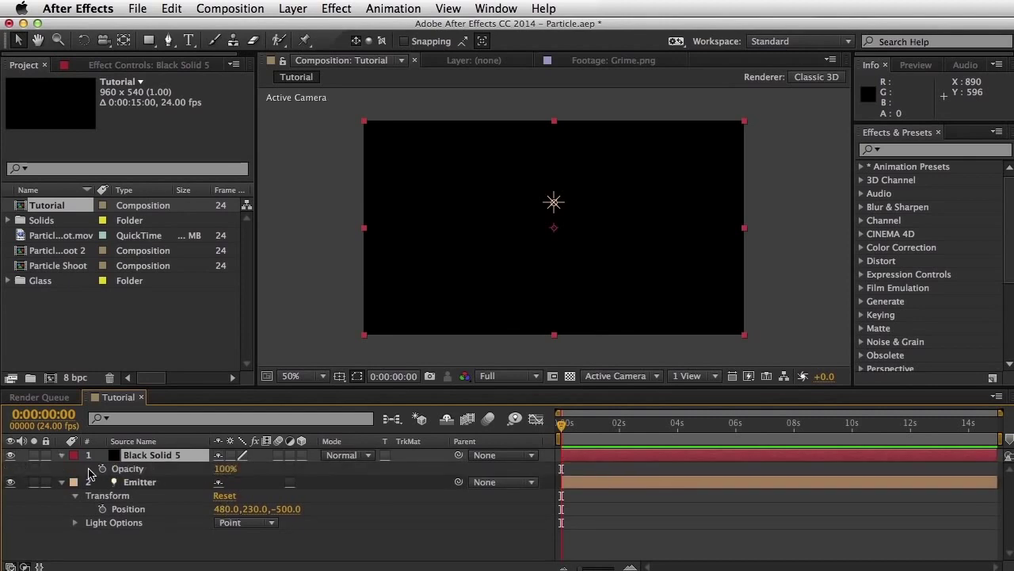
left_click(62, 456)
left_click(62, 456)
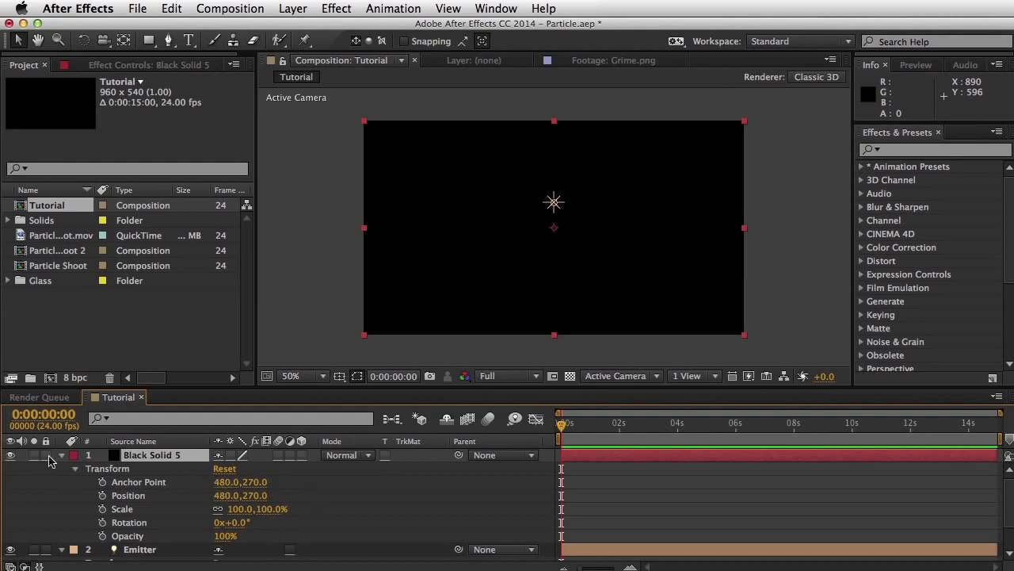
Centre the Emitter light vertically by setting its Y position to 270.
scroll(158, 475, "down", 2)
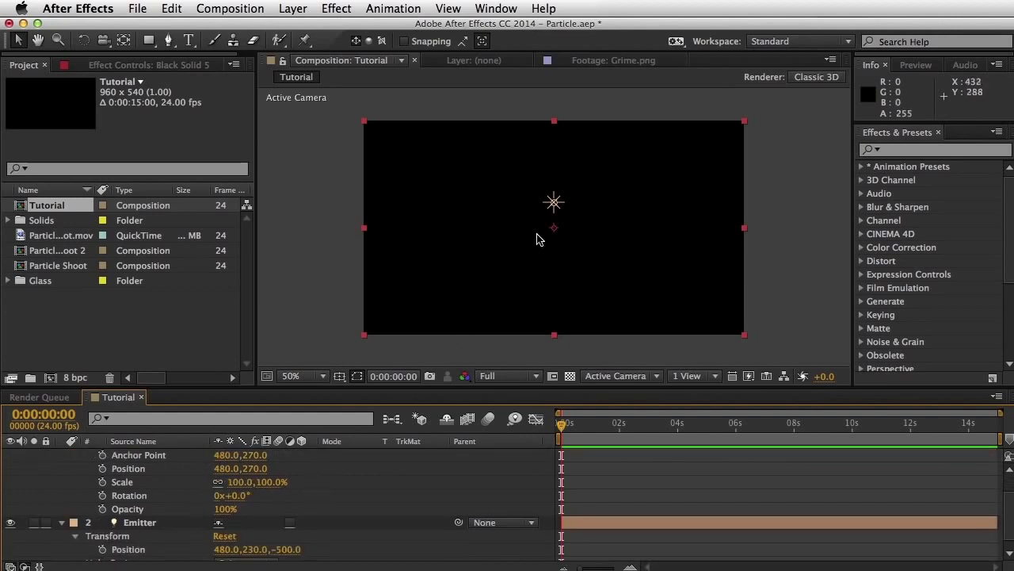
scroll(286, 519, "down", 1)
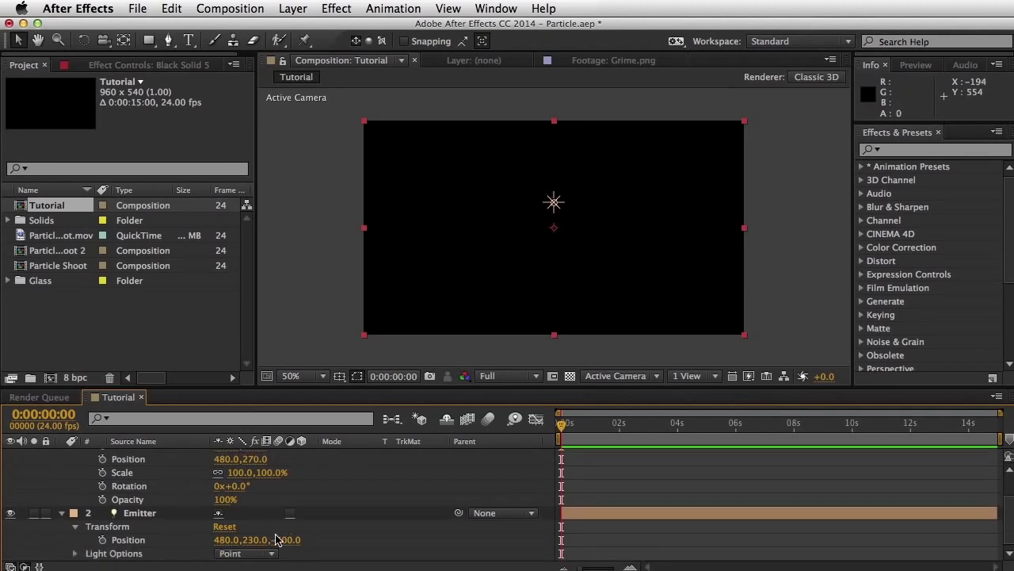
left_click(223, 540)
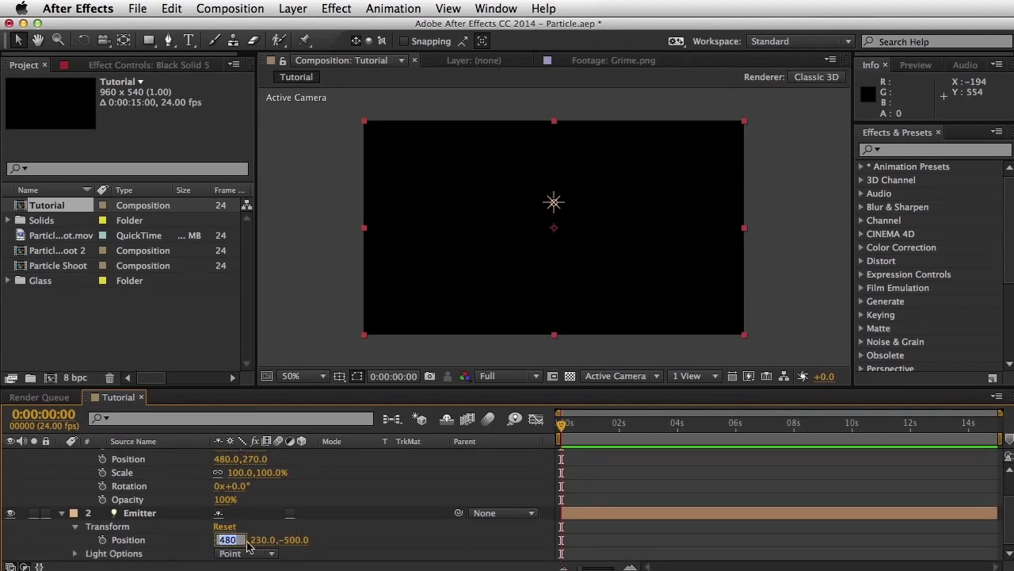
key("Return")
left_click(257, 540)
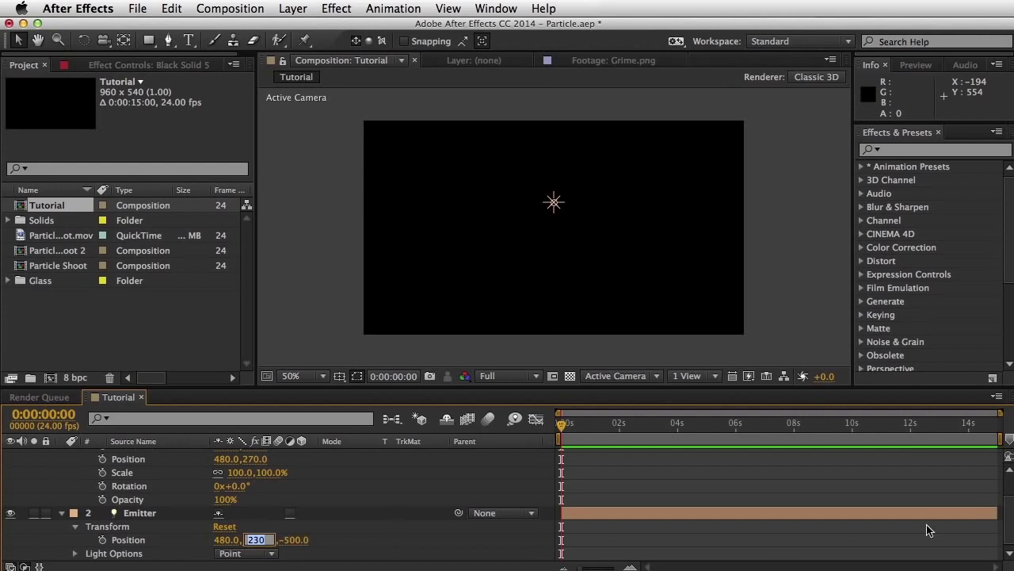
type("270")
key("Return")
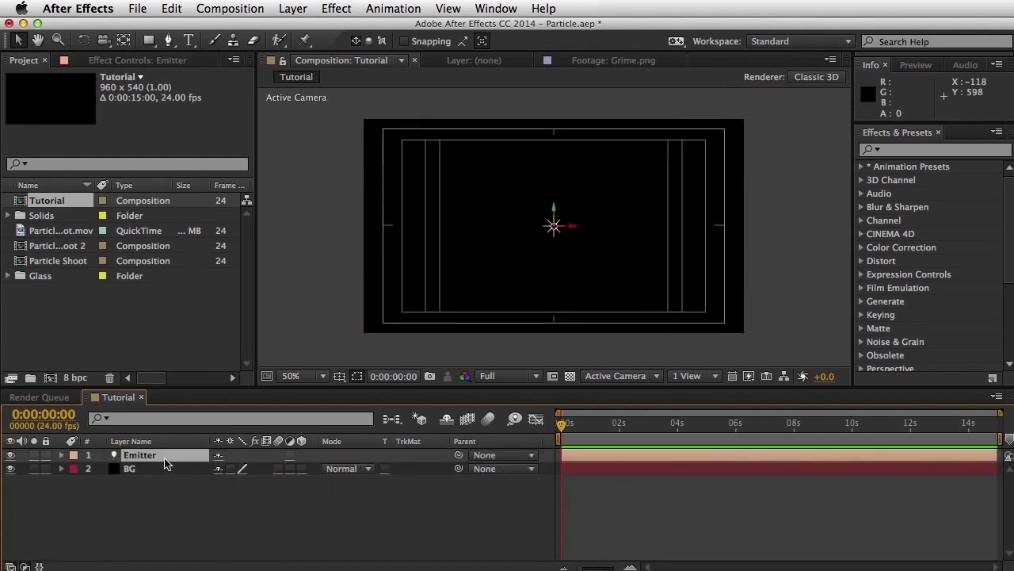
Duplicate the Emitter light eight times and enlarge the timeline area to fit all the layers.
key("super+d")
key("super+d")
key("super+d")
key("super+d")
key("super+d")
key("super+d")
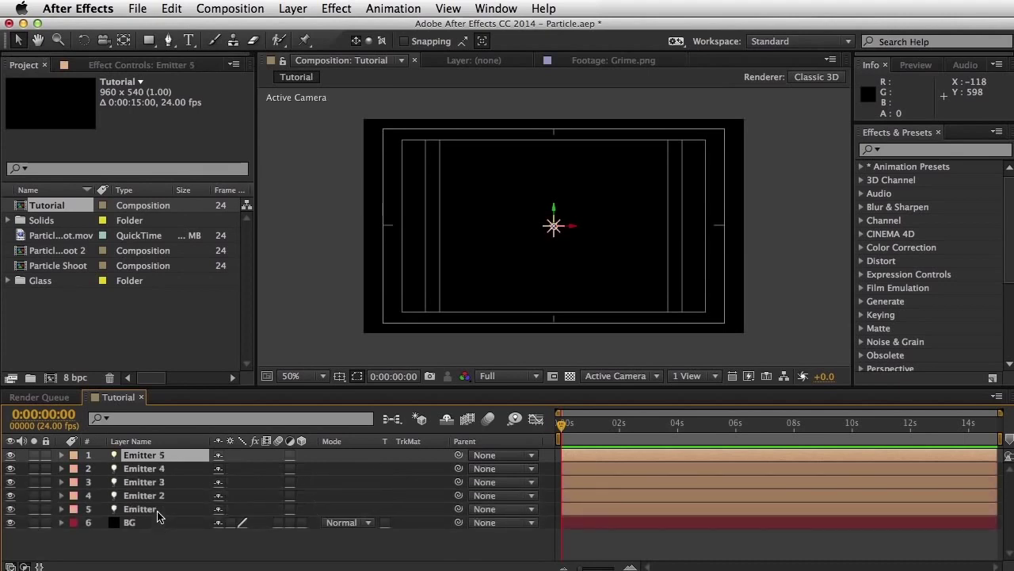
key("super+d")
key("super+d")
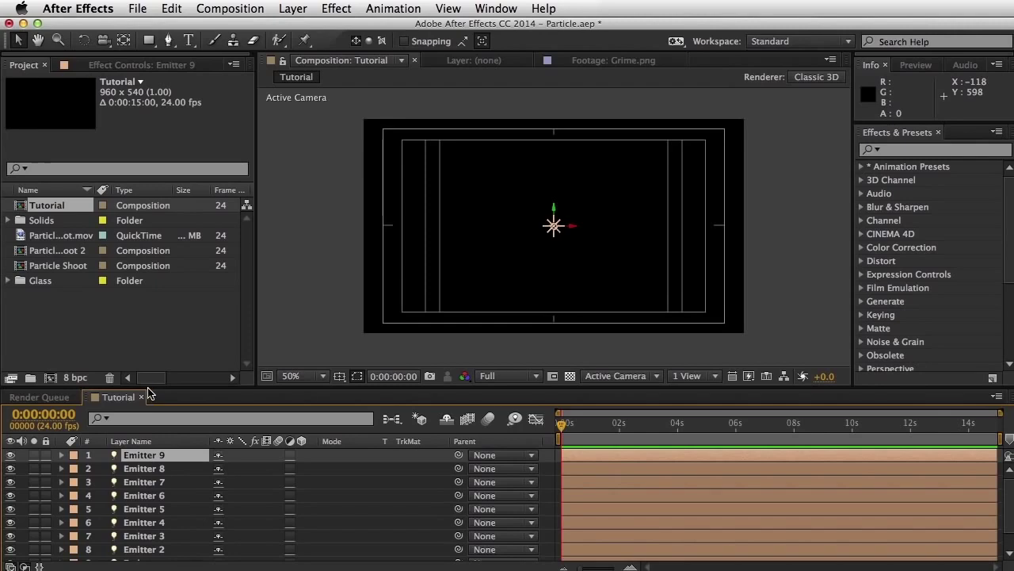
left_click_drag(156, 387, 157, 361)
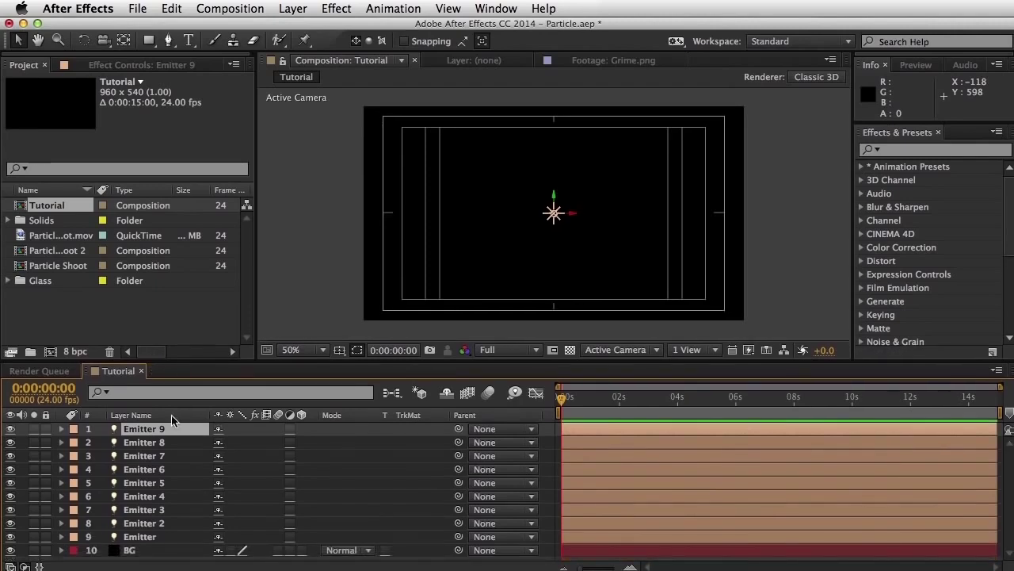
Rename every numbered copy of the light to plain Emitter.
left_click(152, 524)
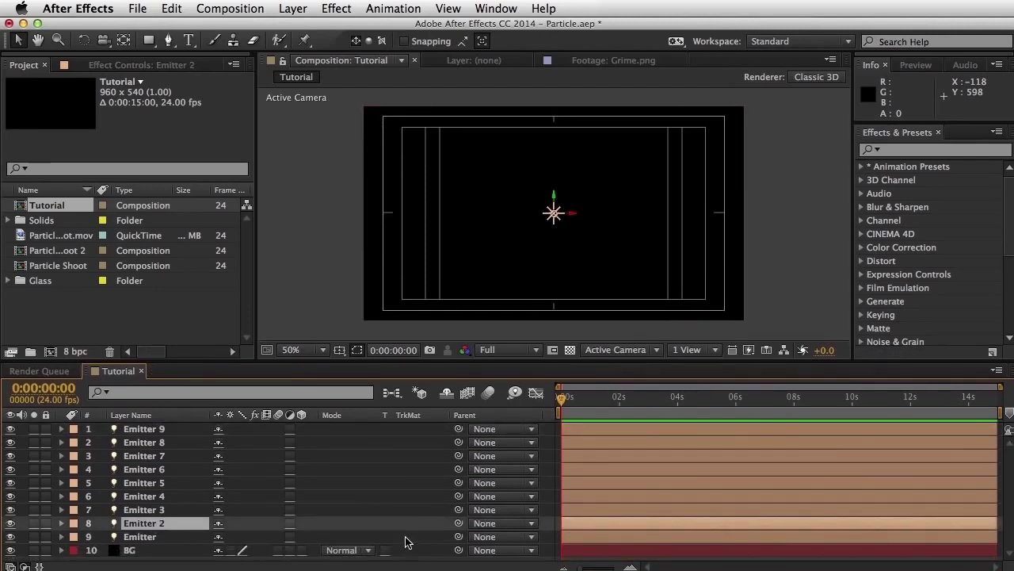
key("Return")
type("Emitter")
key("Return")
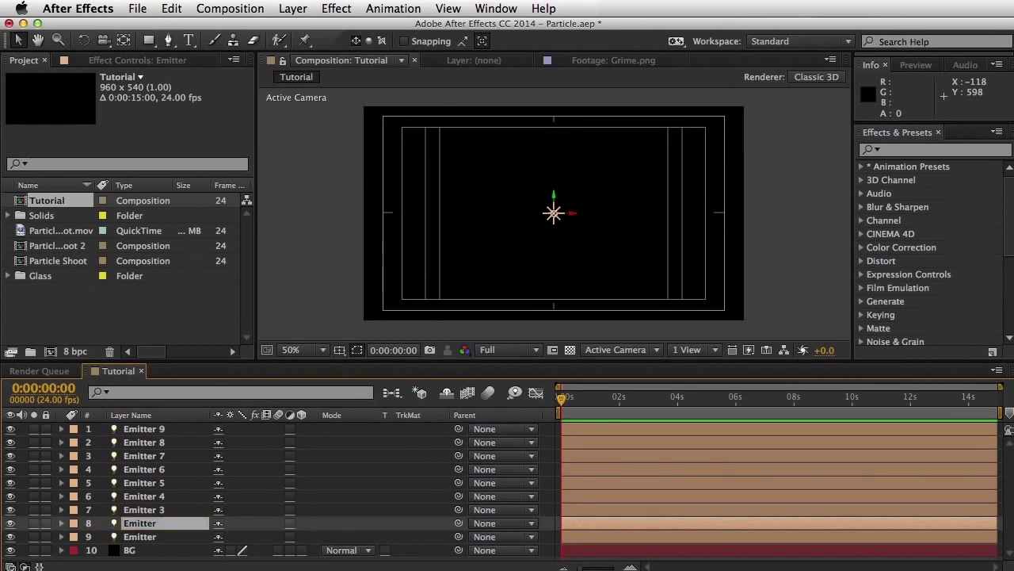
left_click(189, 514)
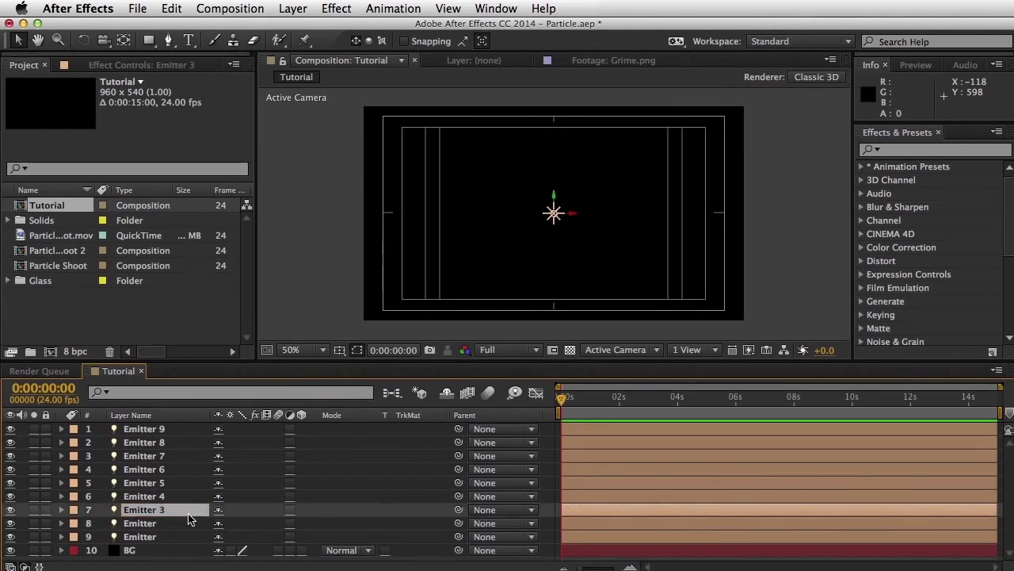
key("Return")
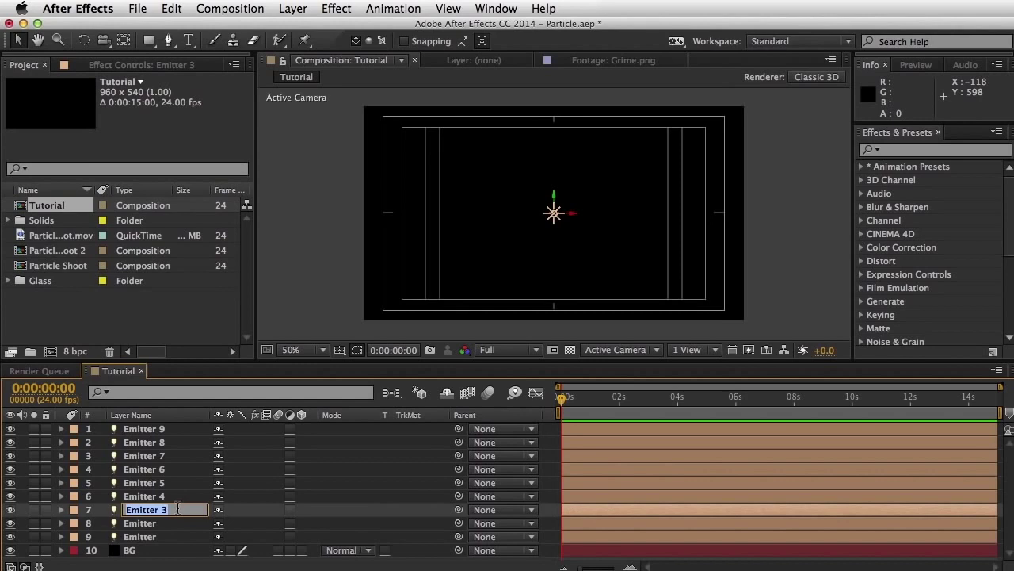
type("Emitter")
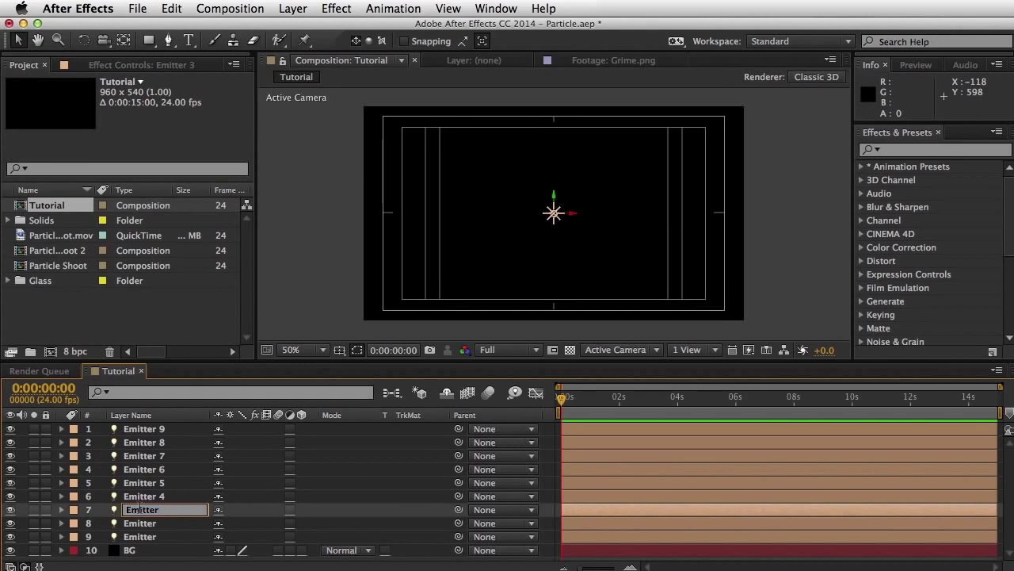
key("Return")
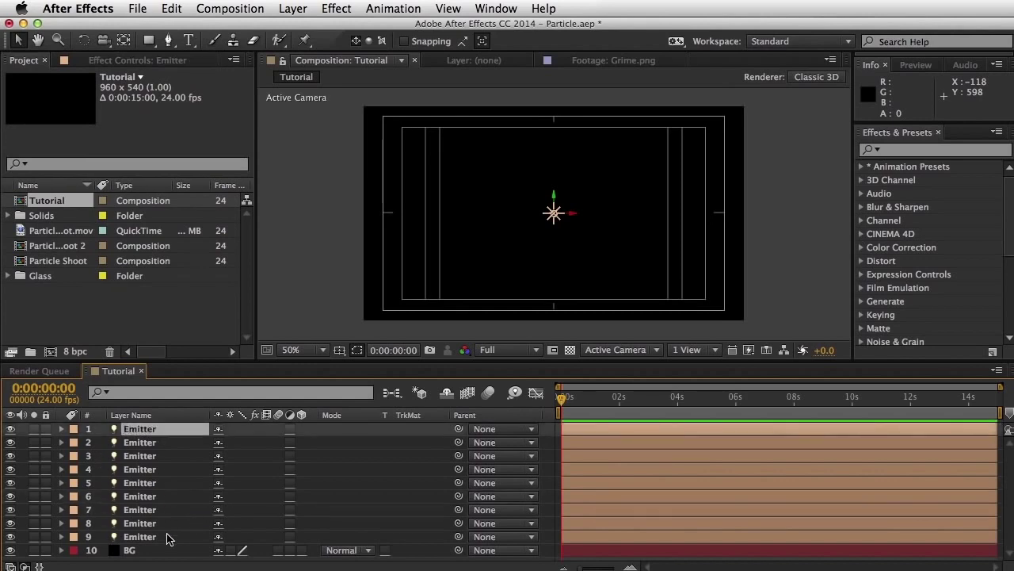
Turn off the Title/Action Safe overlay and reveal the Position property of the Emitter light on layer 8.
left_click(155, 539)
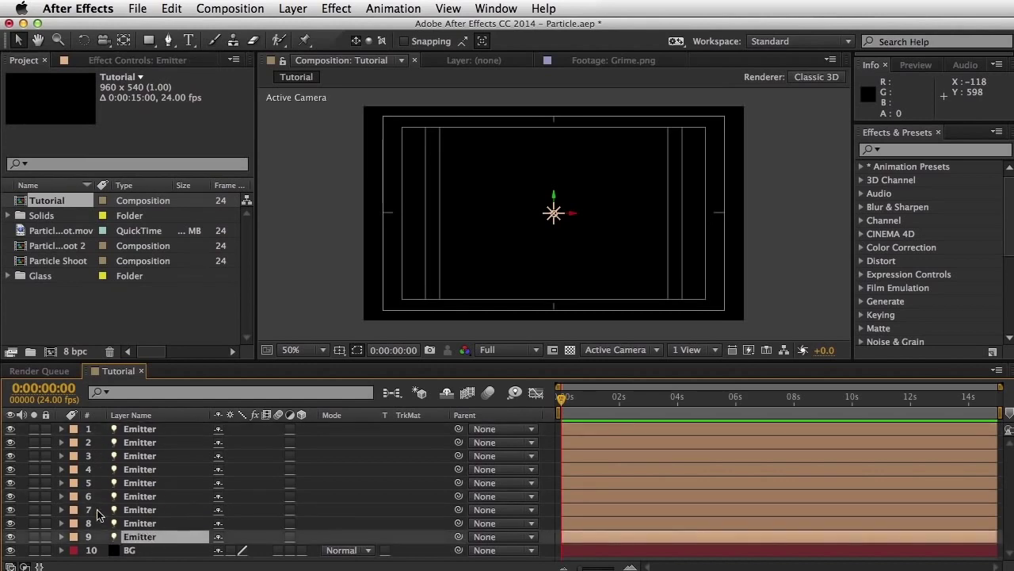
left_click(157, 524)
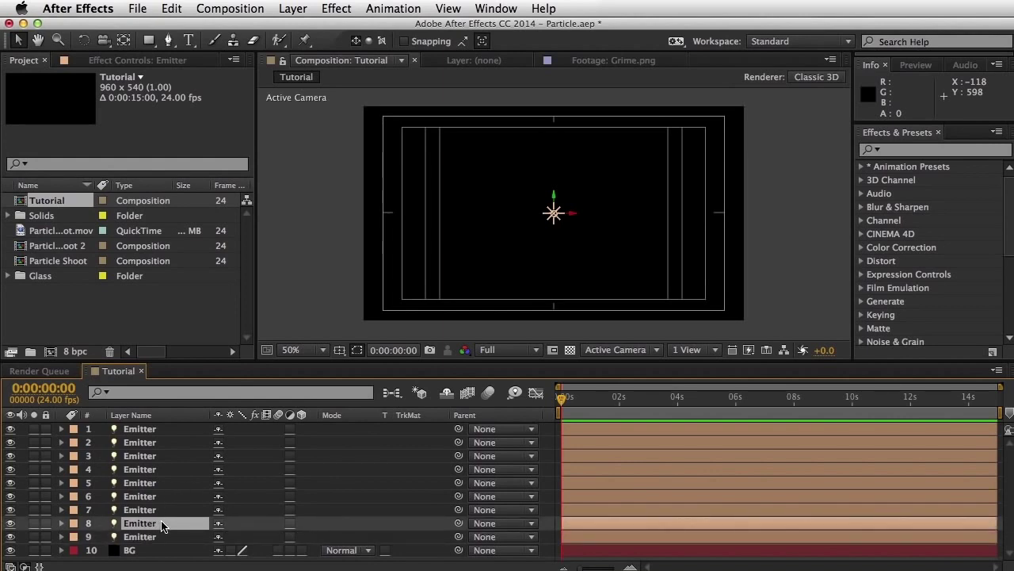
left_click(339, 349)
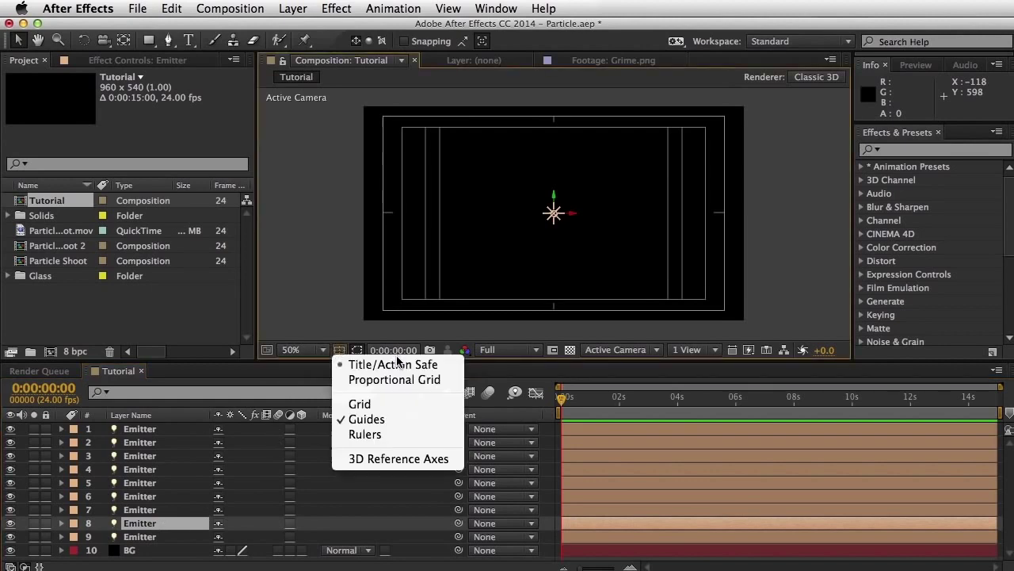
left_click(396, 364)
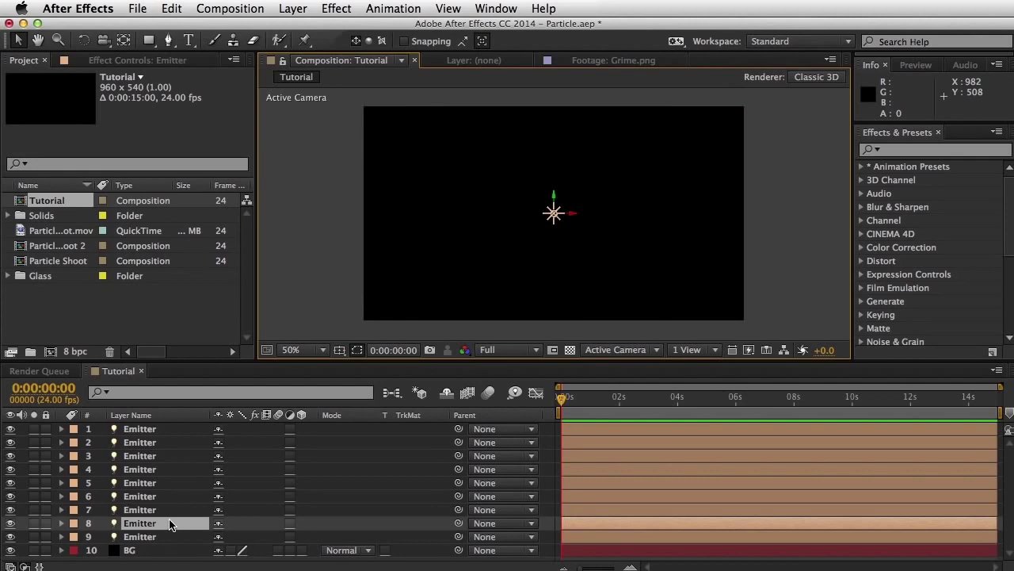
key("p")
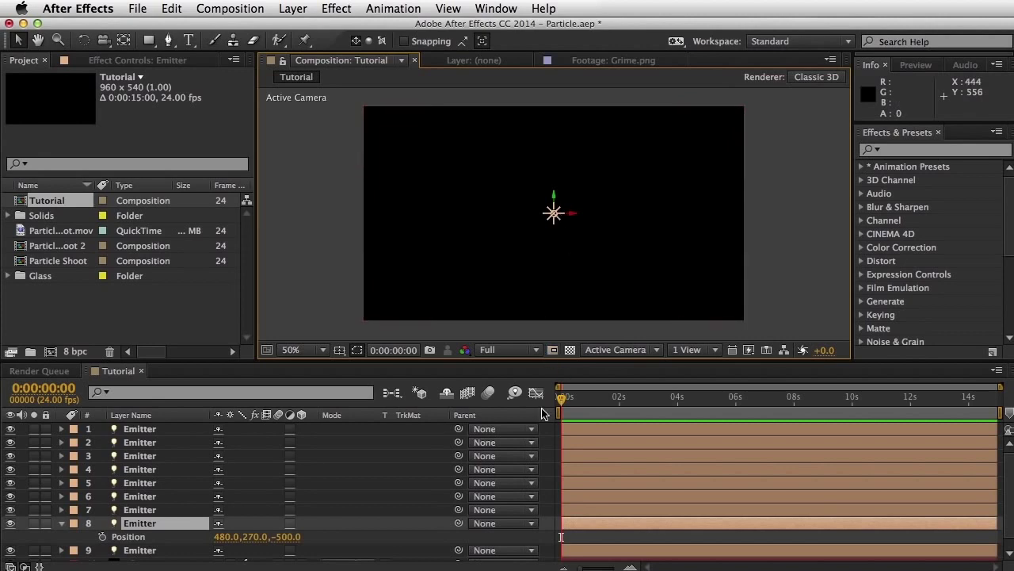
Set the X position of the Emitter light on layer 8 to 470.
left_click_drag(564, 401, 544, 446)
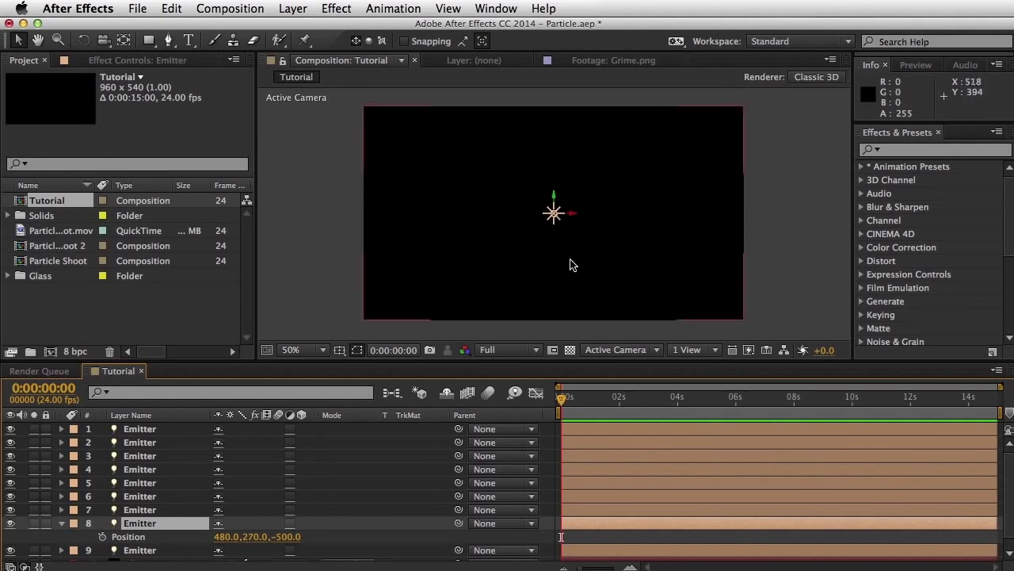
key("period")
key("period")
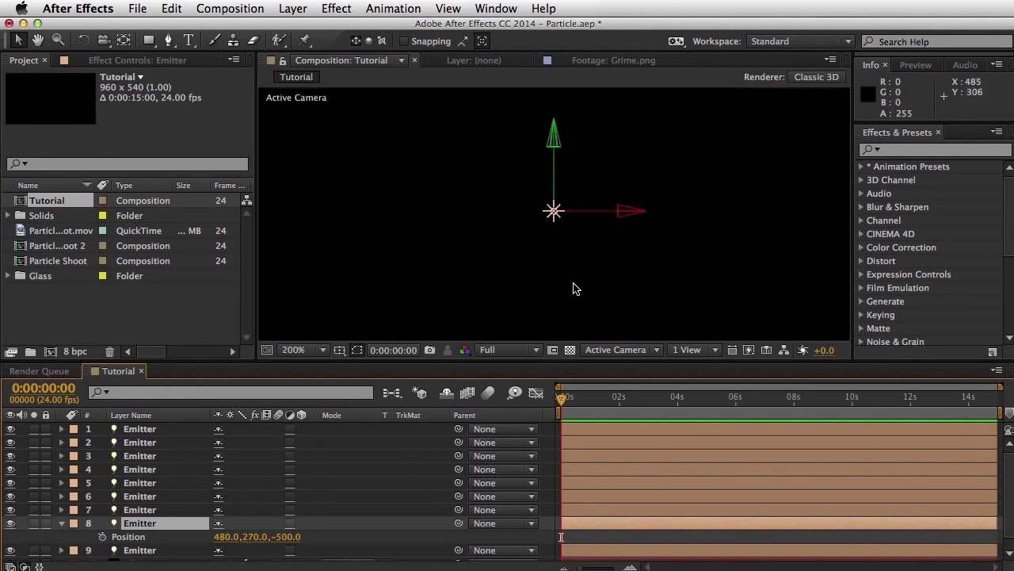
left_click_drag(230, 544, 227, 539)
left_click(227, 536)
type("470")
key("Return")
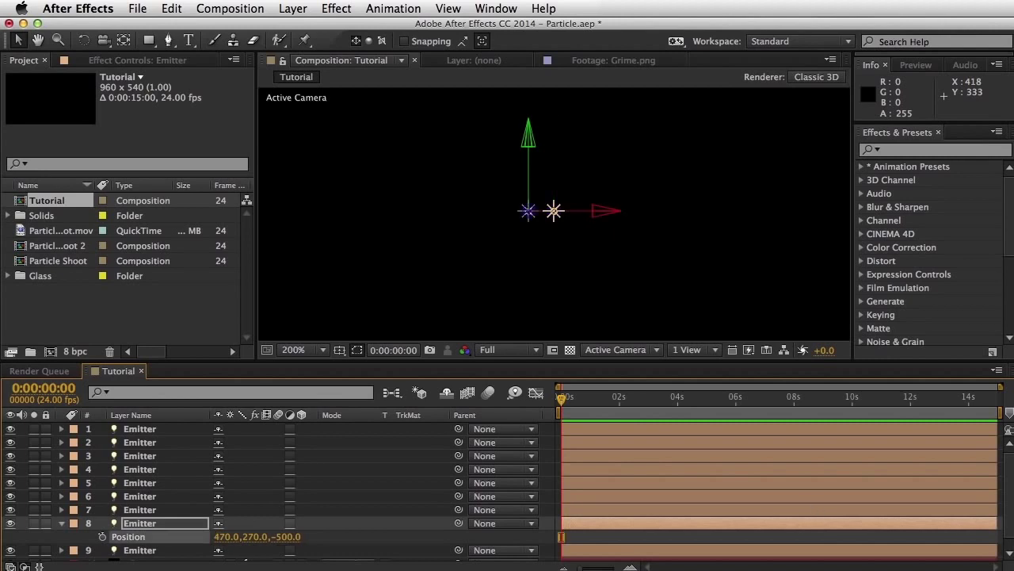
Keyframe layer 8's Position at the first frame, then add a keyframe at 0:00:12:01 with X set to 430.
left_click(102, 536)
left_click_drag(560, 474, 911, 474)
left_click(22, 537)
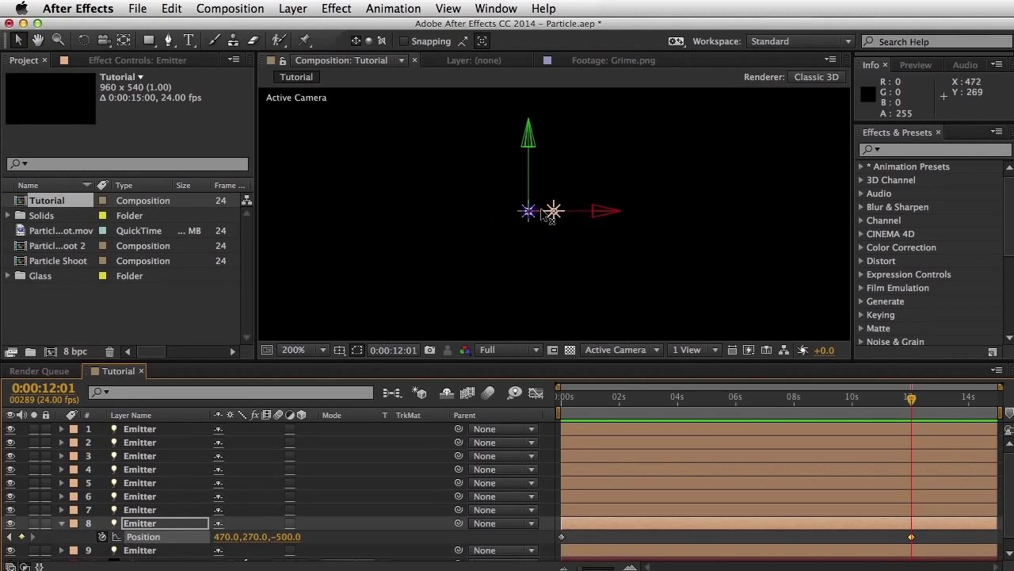
left_click(220, 536)
type("4350")
key("Return")
key("ctrl+z")
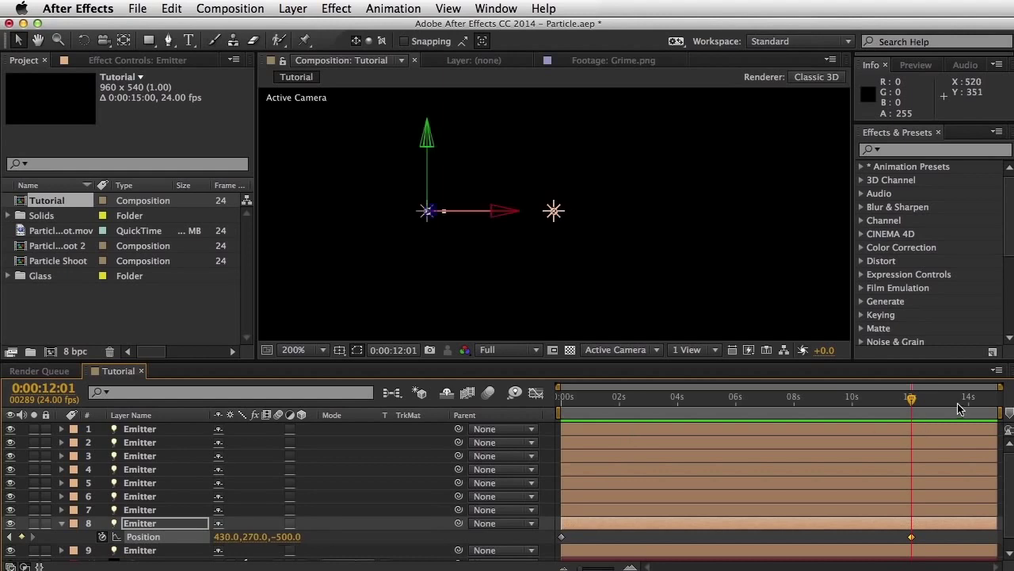
Add a Position keyframe for the layer 8 light at 0:00:14:23 with X set to 400.
left_click_drag(913, 398, 1000, 399)
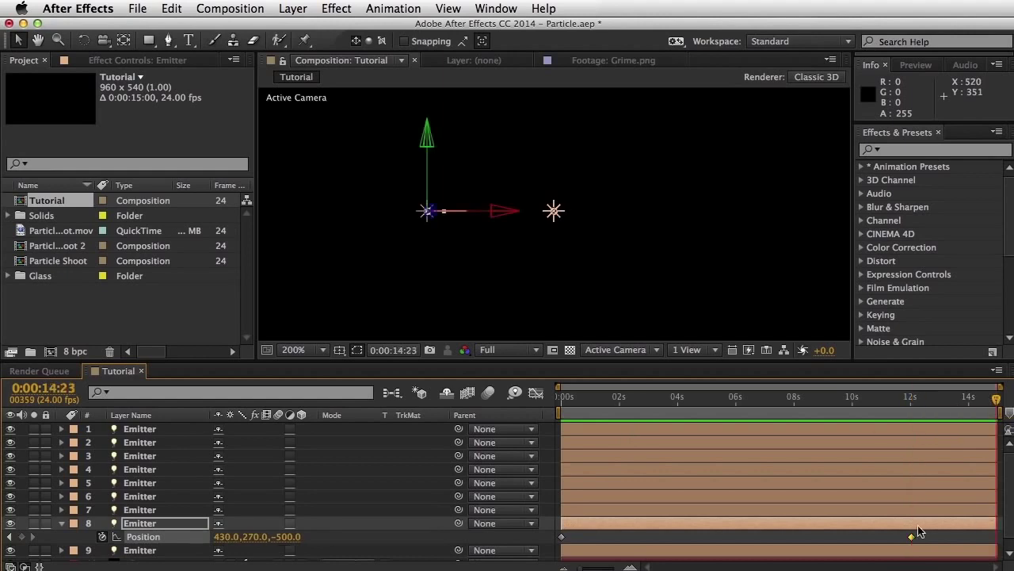
left_click(222, 537)
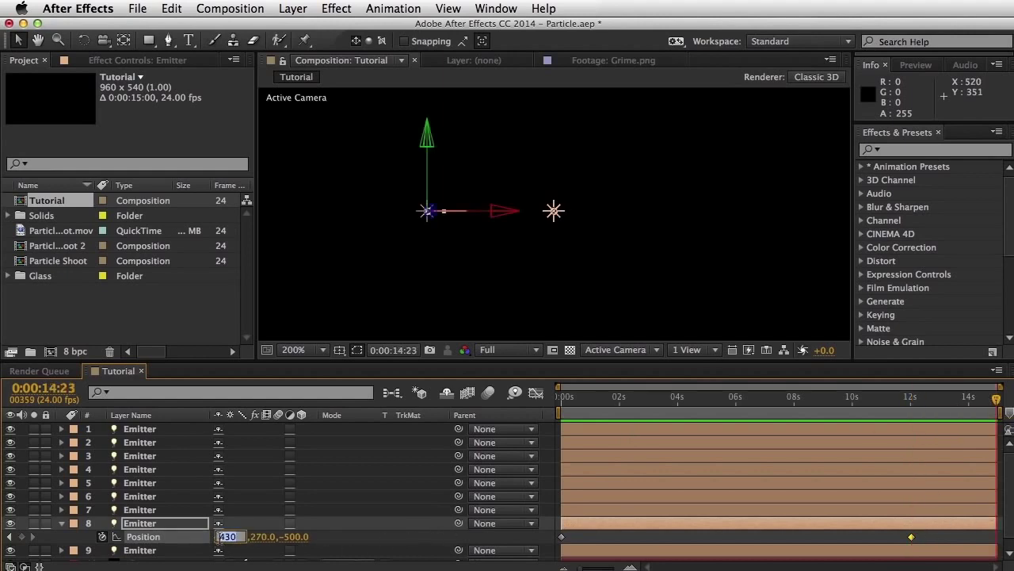
type("400")
key("Return")
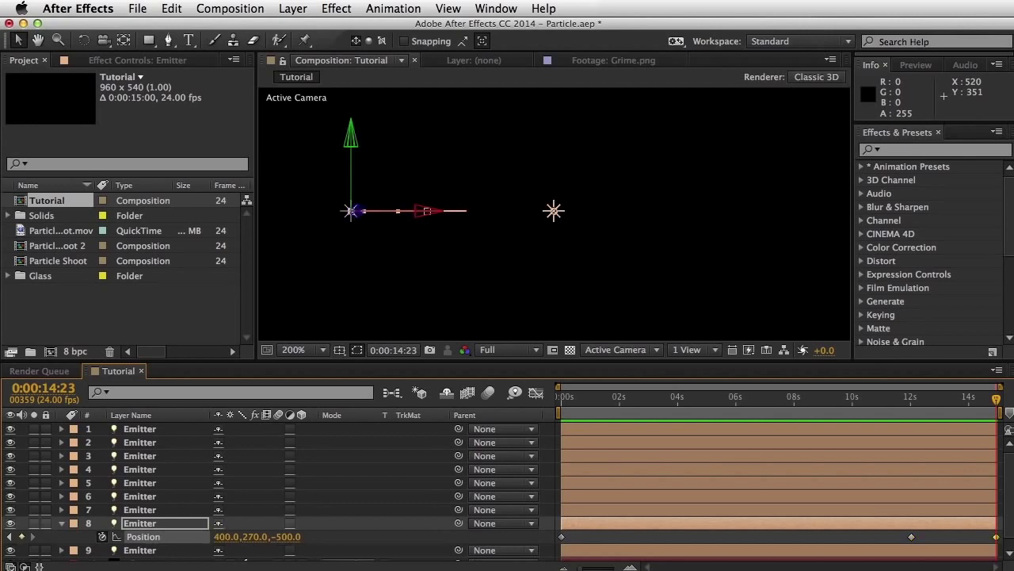
key("comma")
key("comma")
left_click(614, 272)
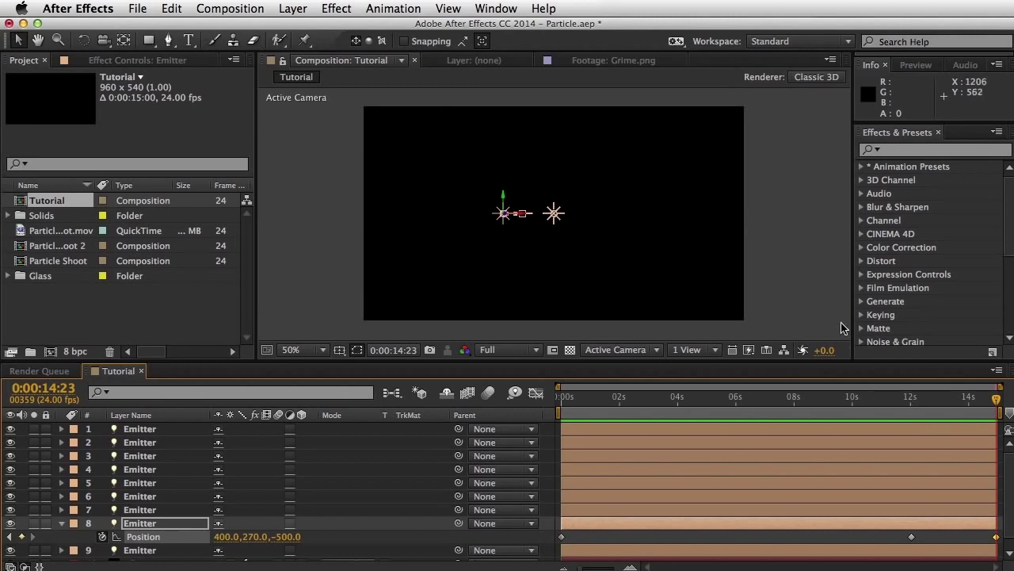
Maximize the timeline and reveal the Position property of the Emitter lights on layers 1 to 7.
left_click_drag(994, 408, 907, 467)
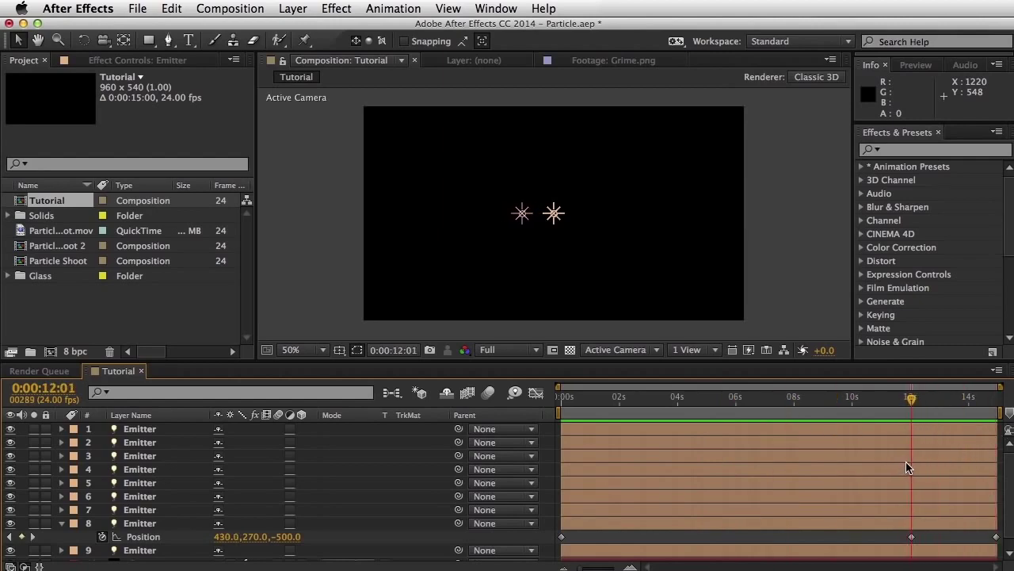
left_click(133, 523)
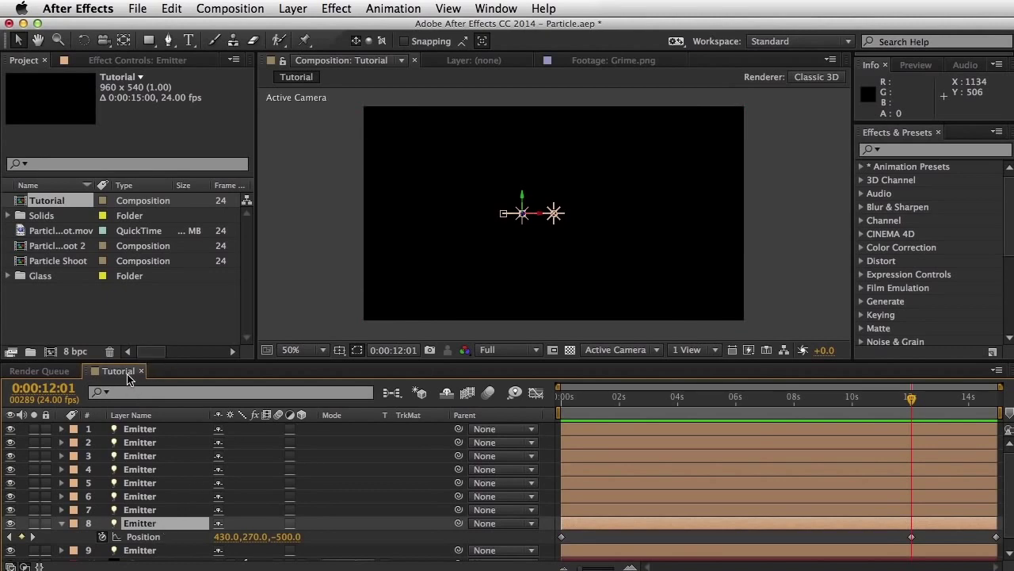
key("grave")
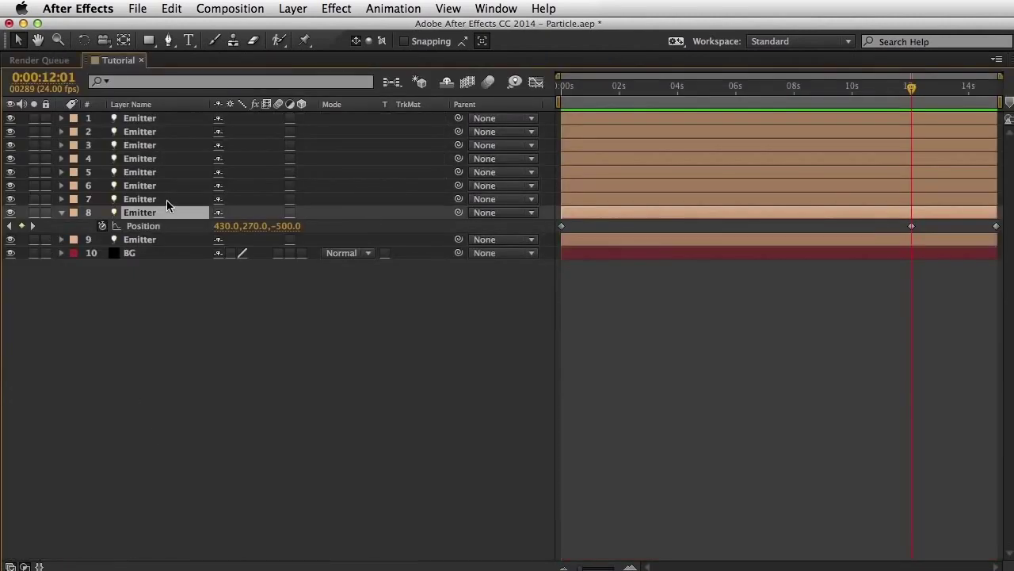
left_click(138, 201)
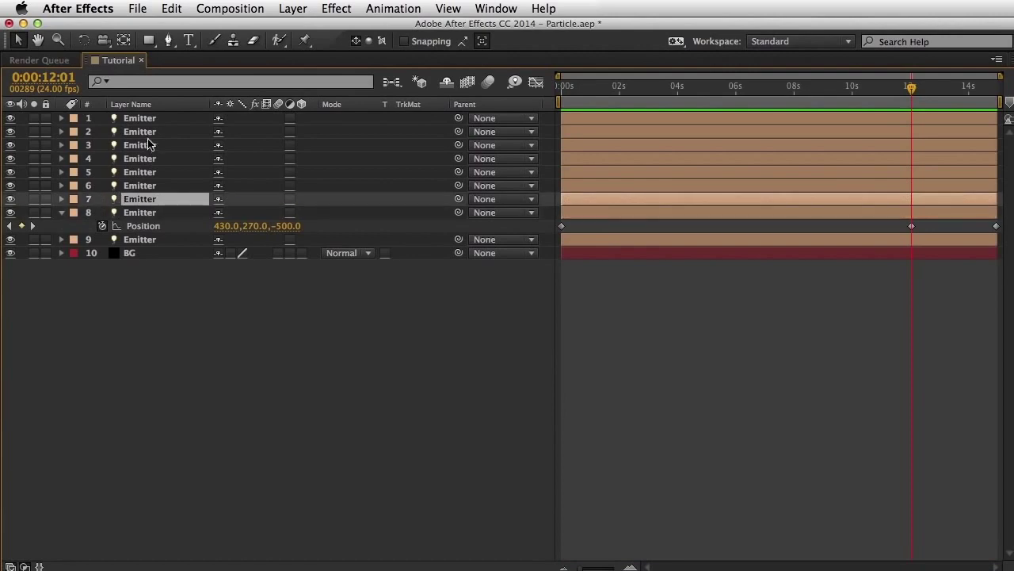
left_click(155, 119, "shift")
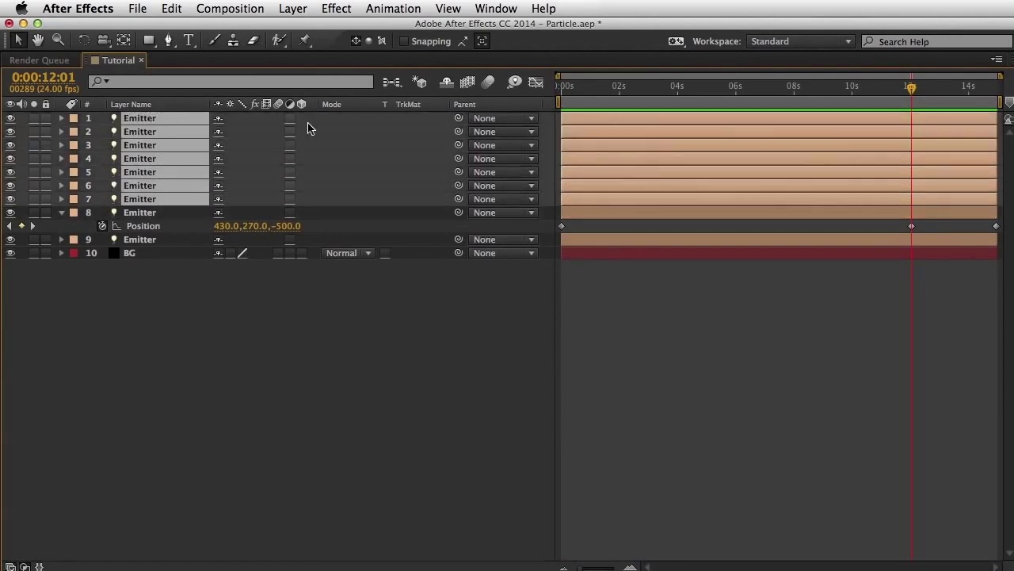
key("p")
At the first frame, set the layer 7 light's X position to 490 and keyframe its Position.
key("Home")
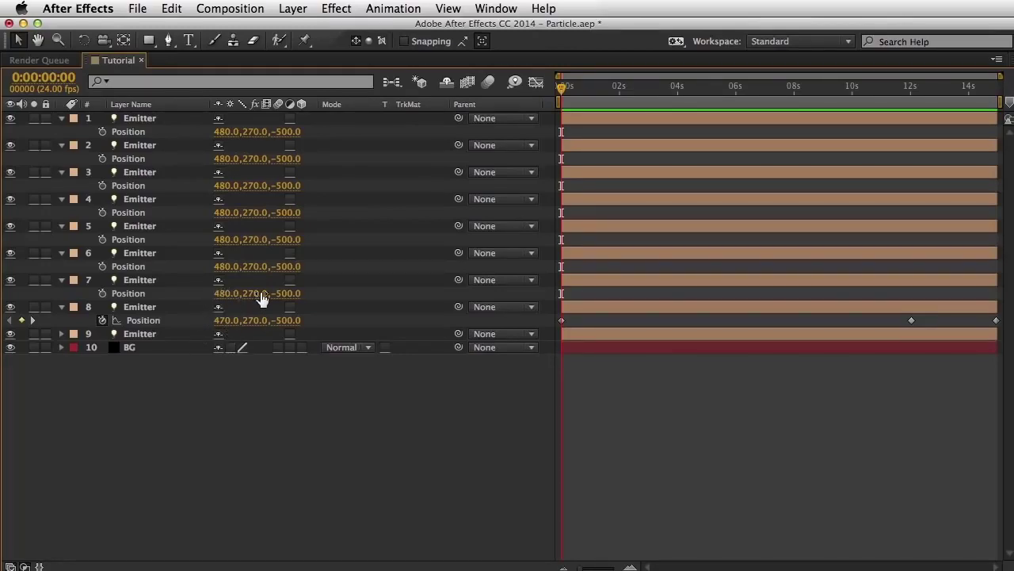
left_click(228, 293)
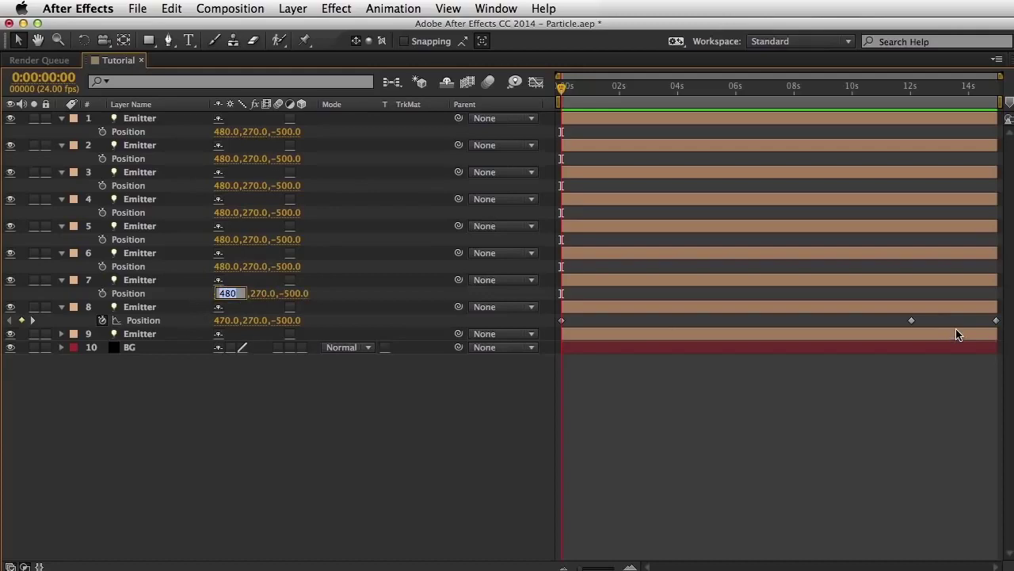
type("4")
key("Return")
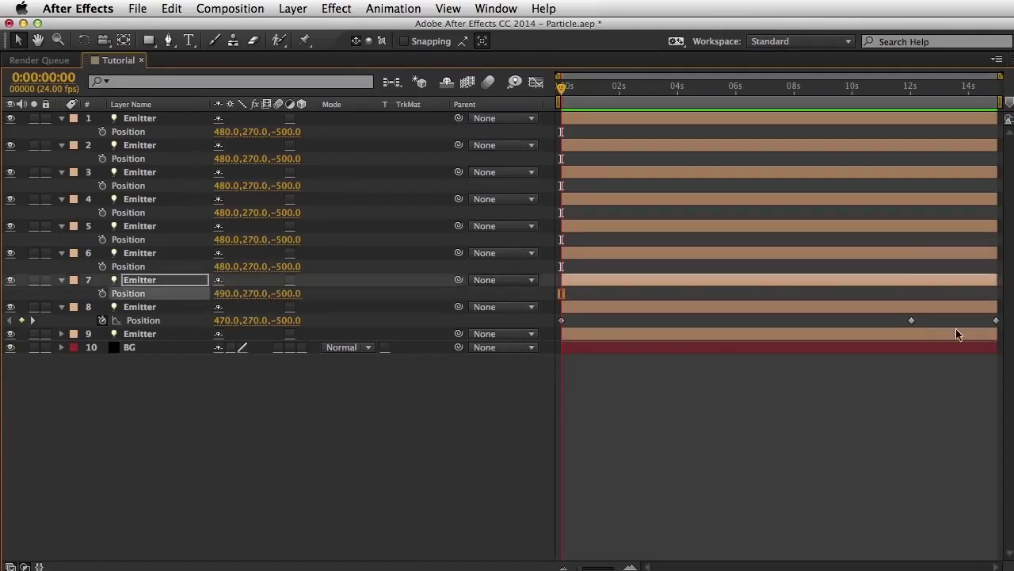
left_click(102, 293)
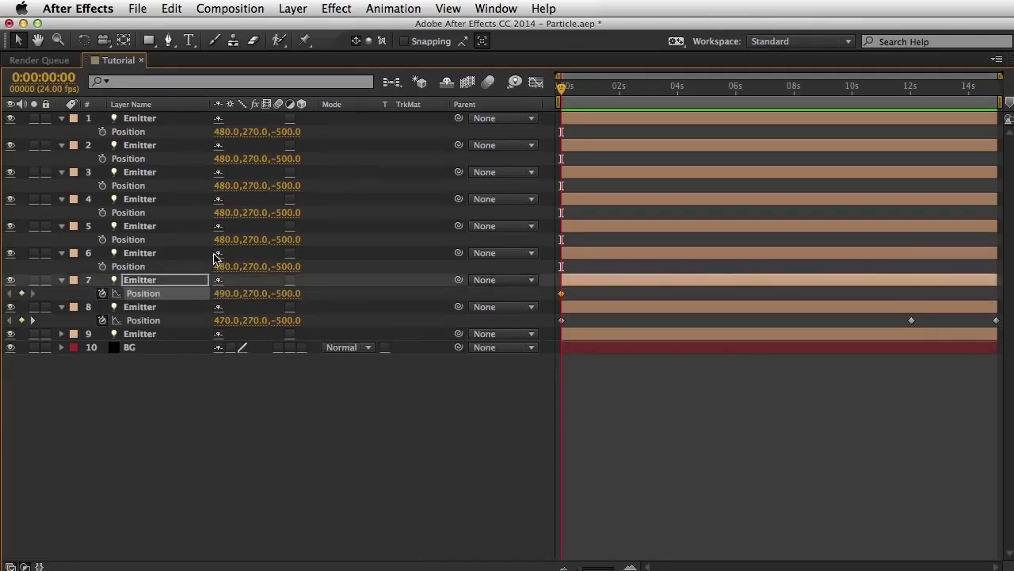
Set the Y position of the layer 6 light to 260 and keyframe its Position at the first frame.
left_click(167, 254)
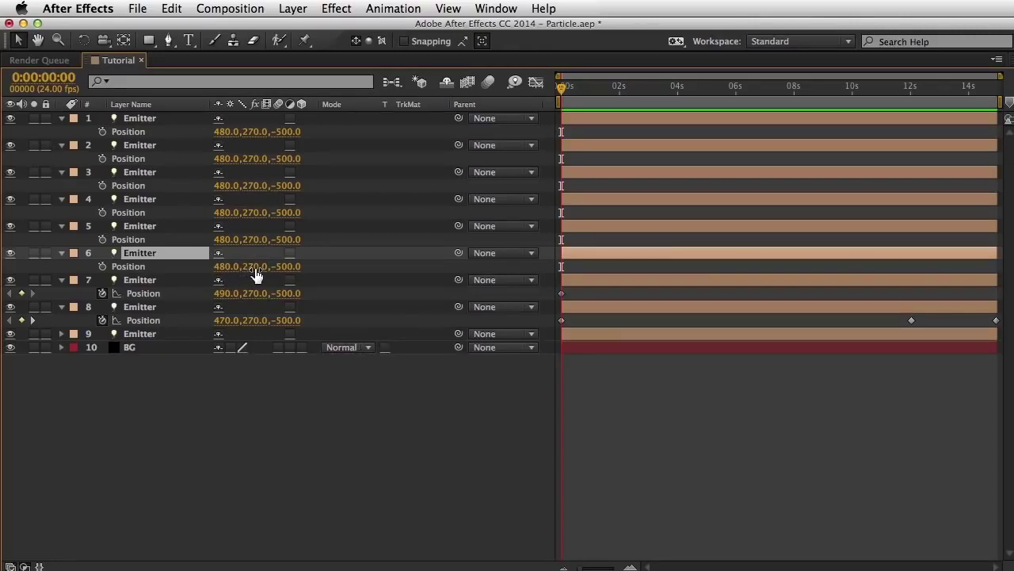
left_click(256, 269)
type("2")
key("Return")
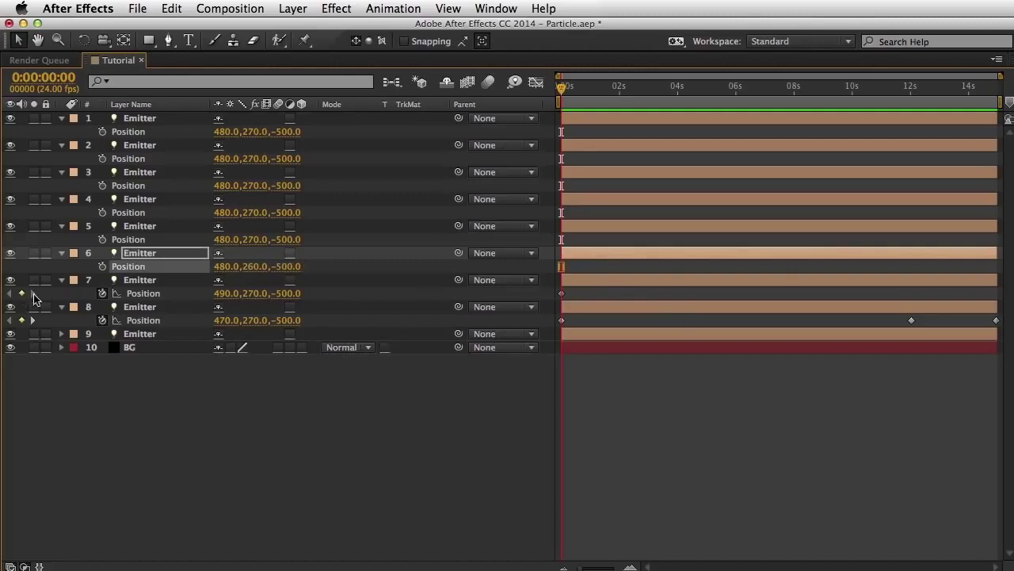
left_click(102, 266)
Set the layer 5 light's Y position to 280, keyframe its Position at the first frame, and save the project.
left_click(257, 239)
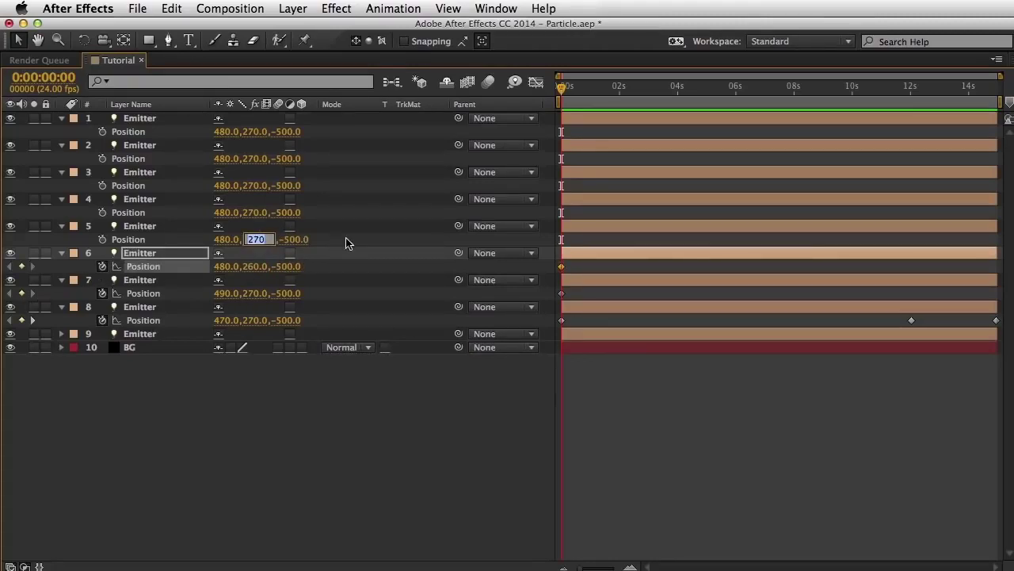
type("280")
key("Return")
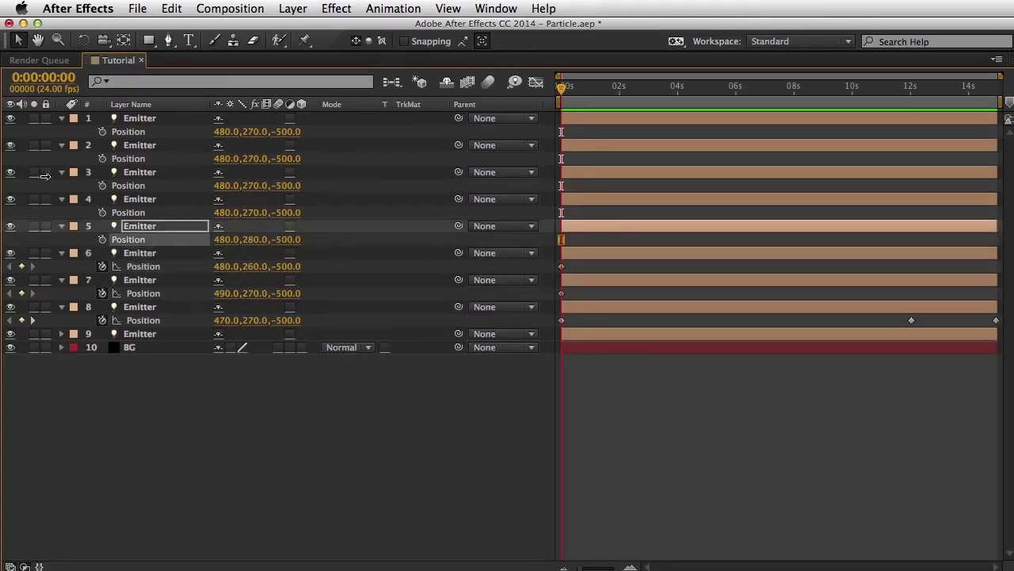
left_click(103, 239)
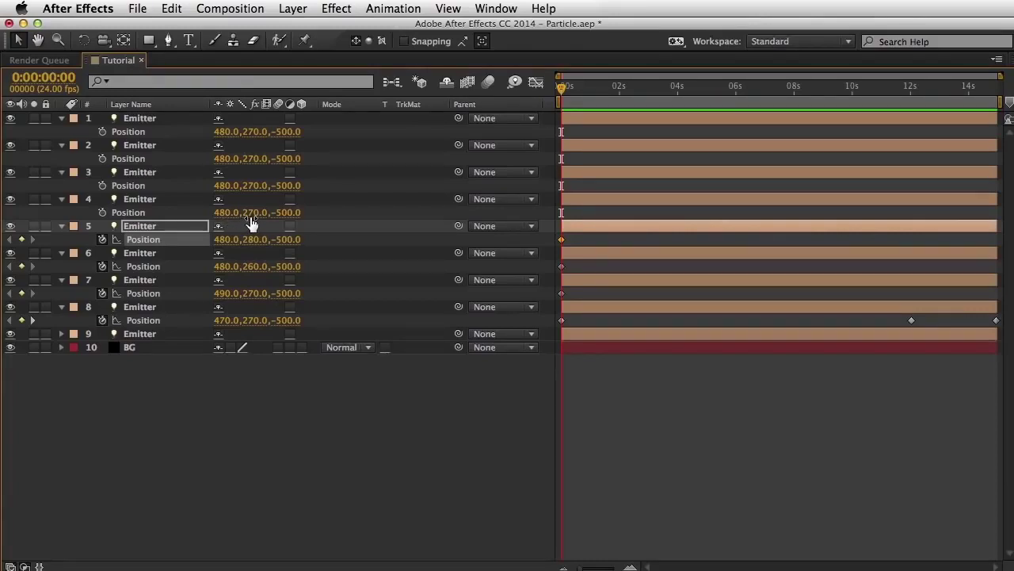
key("super+s")
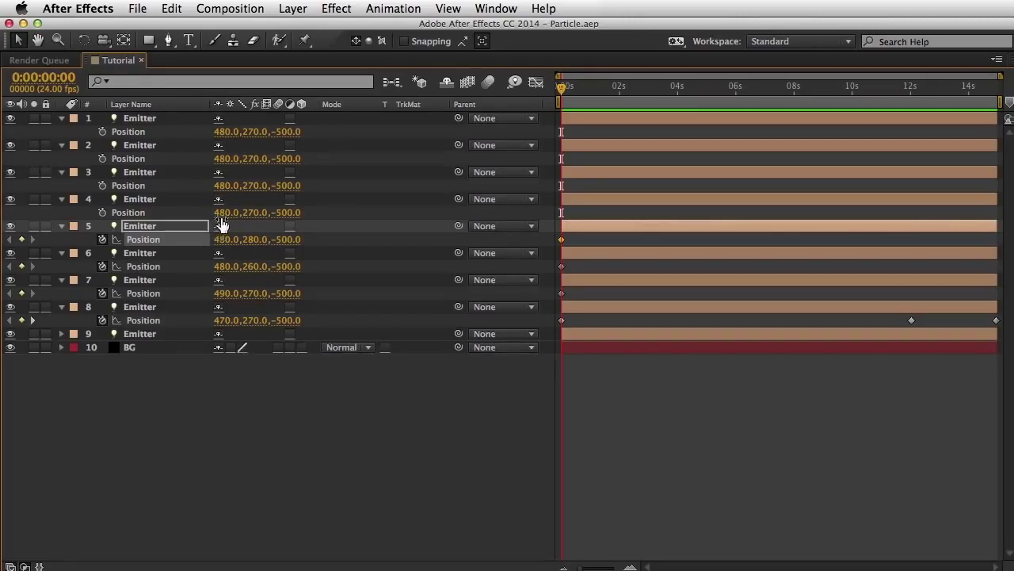
Set the X position of the Emitter lights on layers 4 and 3 to 485.
left_click(225, 213)
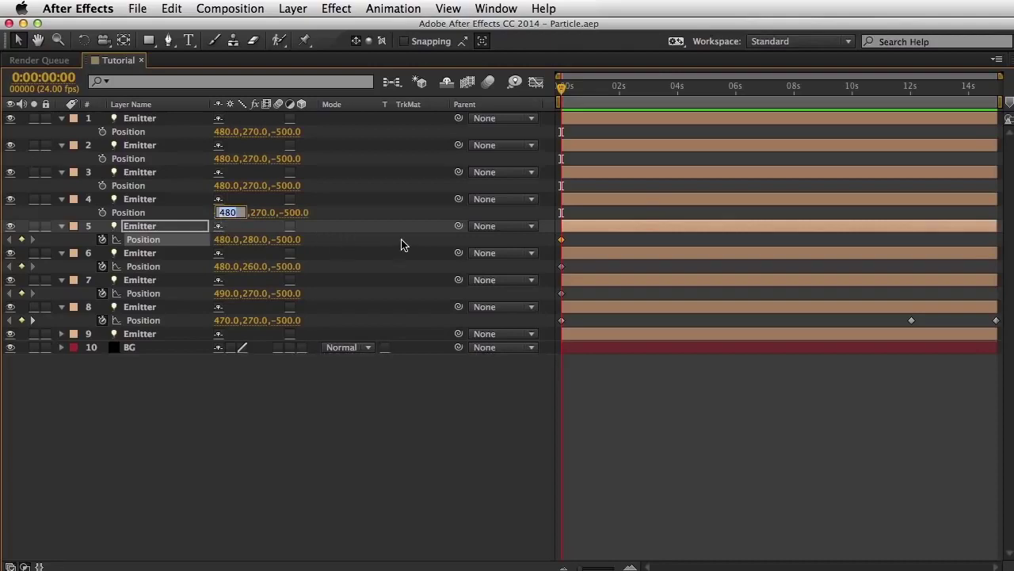
type("4")
key("Return")
left_click(228, 186)
type("485.")
key("Return")
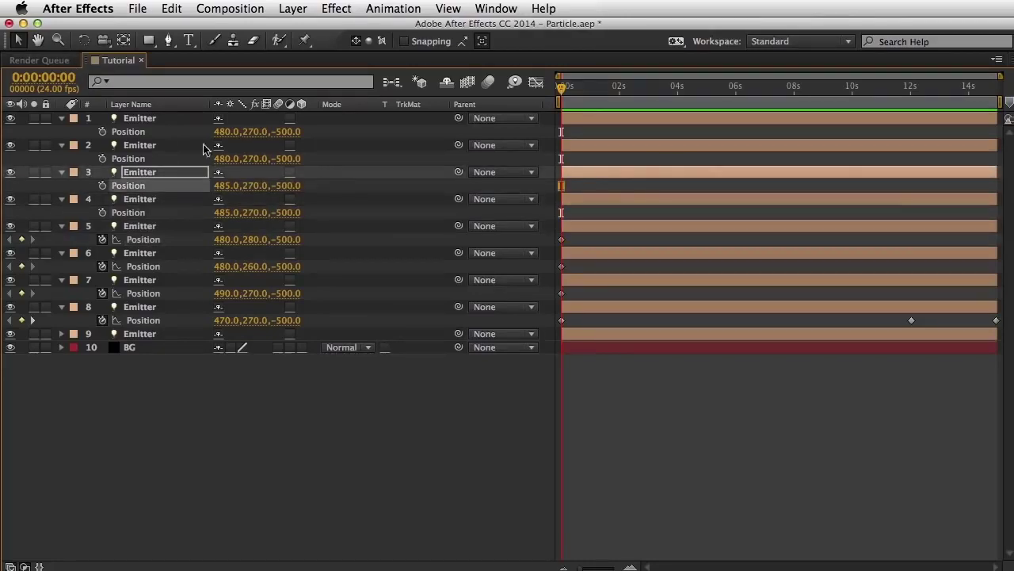
Set the X position of the Emitter lights on layers 2 and 1 to 475.
left_click(227, 159)
type("475")
key("Return")
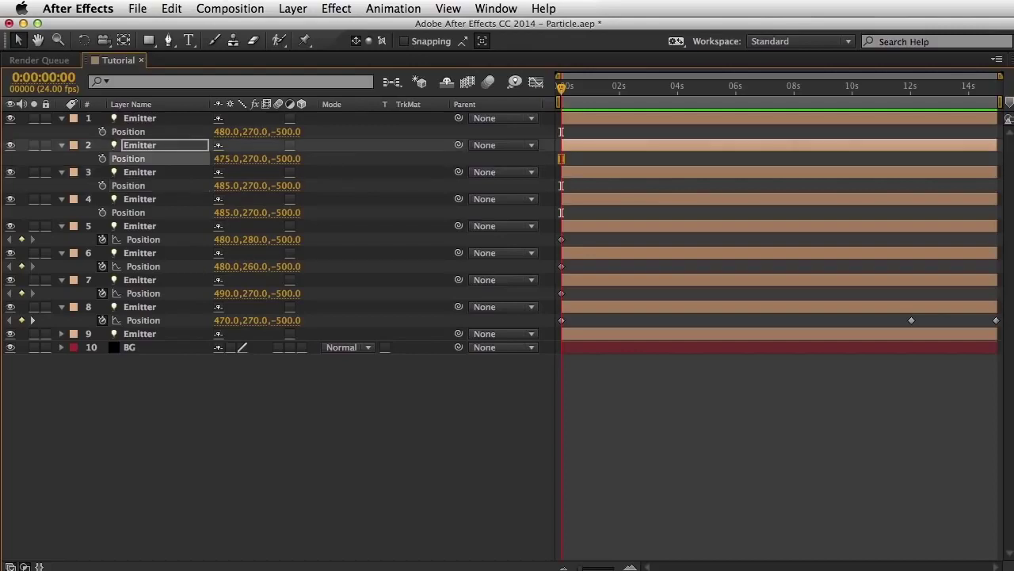
left_click(224, 132)
type("475")
key("Return")
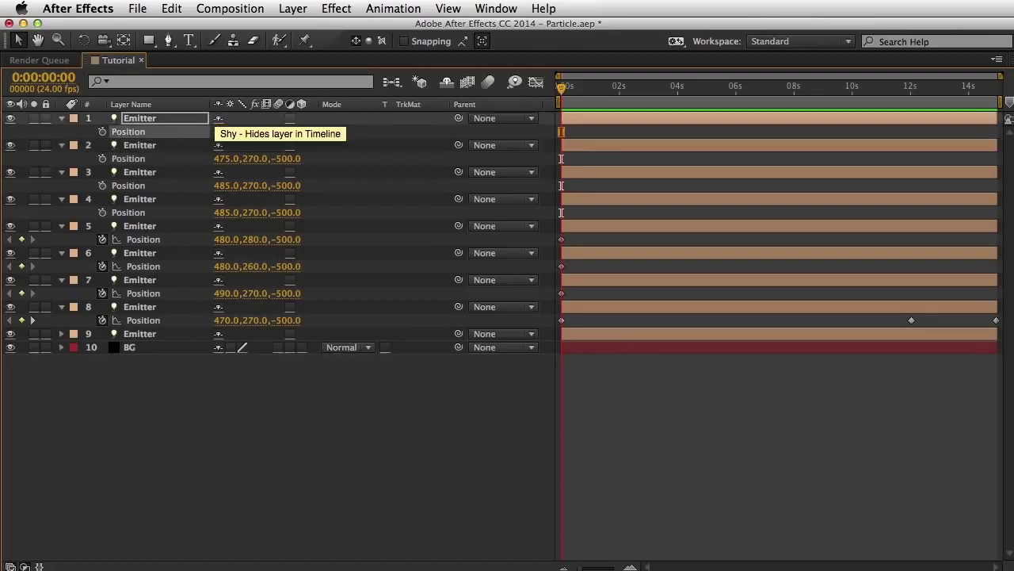
Set the Y position of the layer 4 light to 275 and of the layer 3 light to 265.
left_click(256, 212)
type("275")
key("Return")
left_click(256, 186)
type("2652")
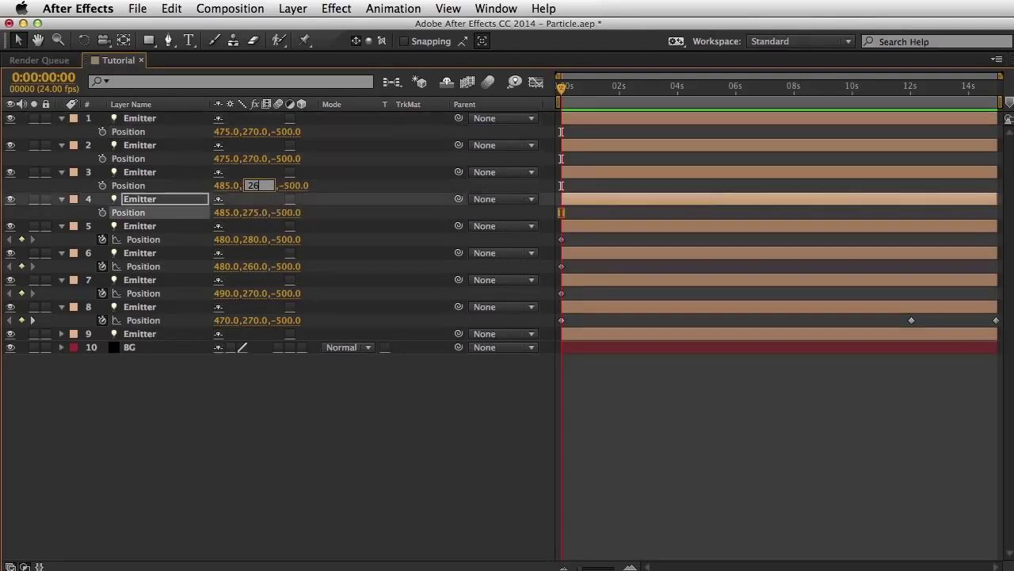
key("Return")
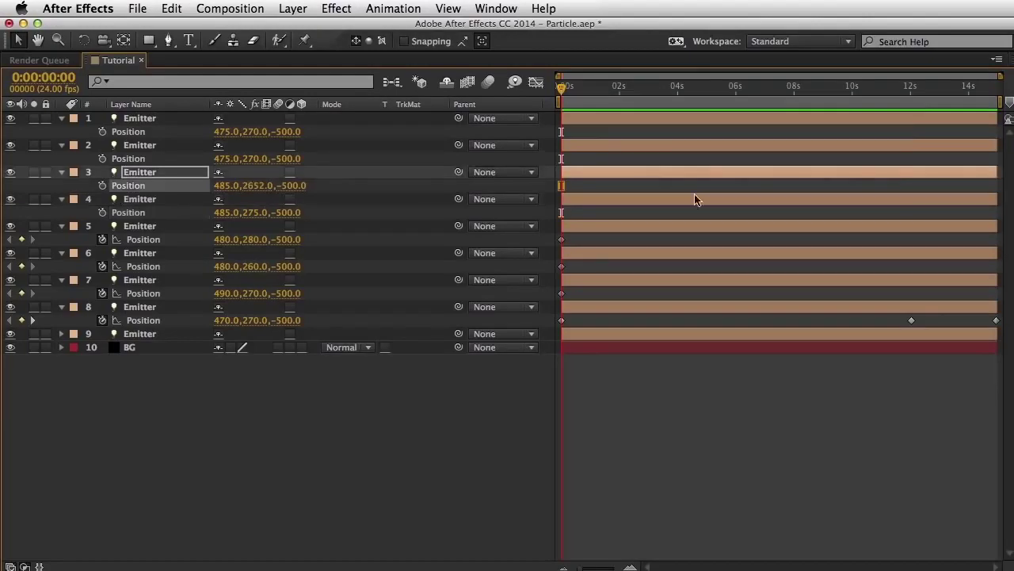
left_click(258, 185)
type("2")
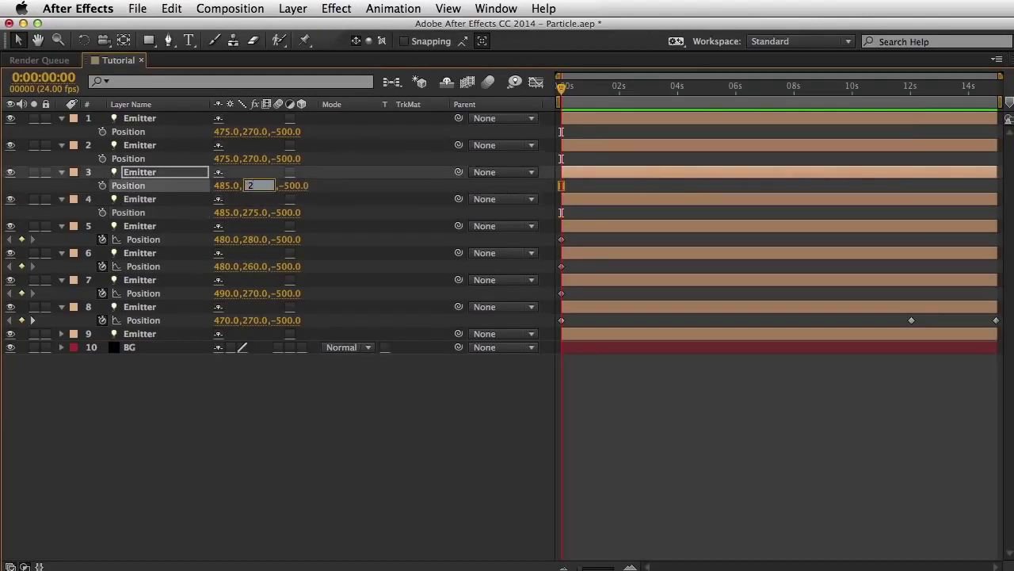
type("65")
key("Return")
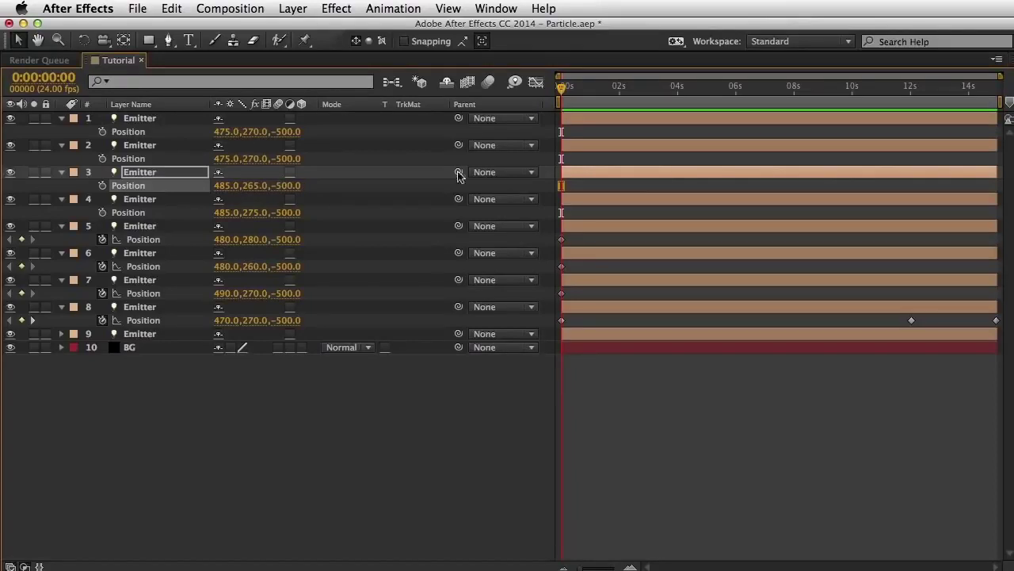
Set the Y position of the layer 2 Emitter light to 265 and of the layer 1 light to 275.
left_click(259, 159)
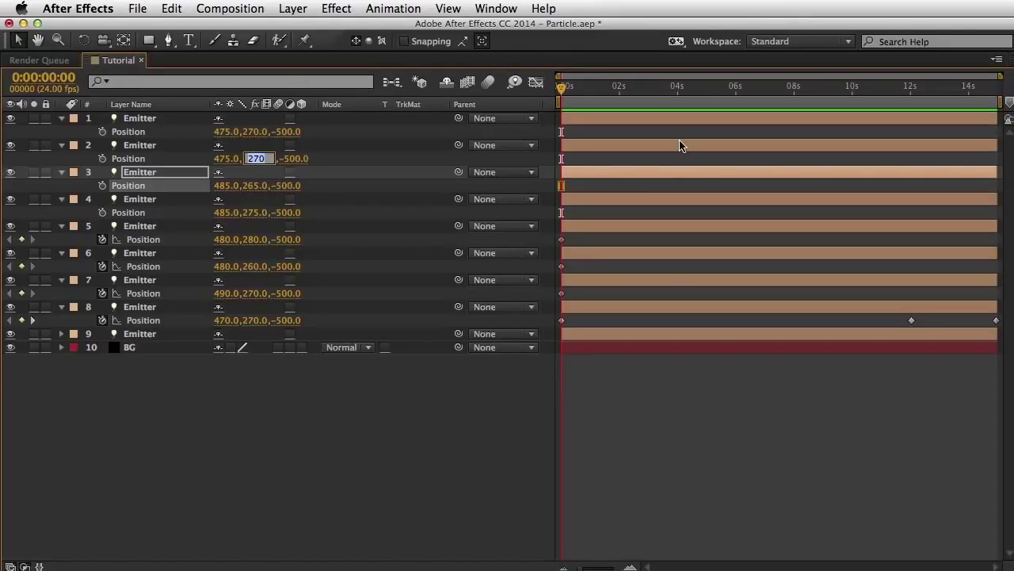
type("265")
key("Return")
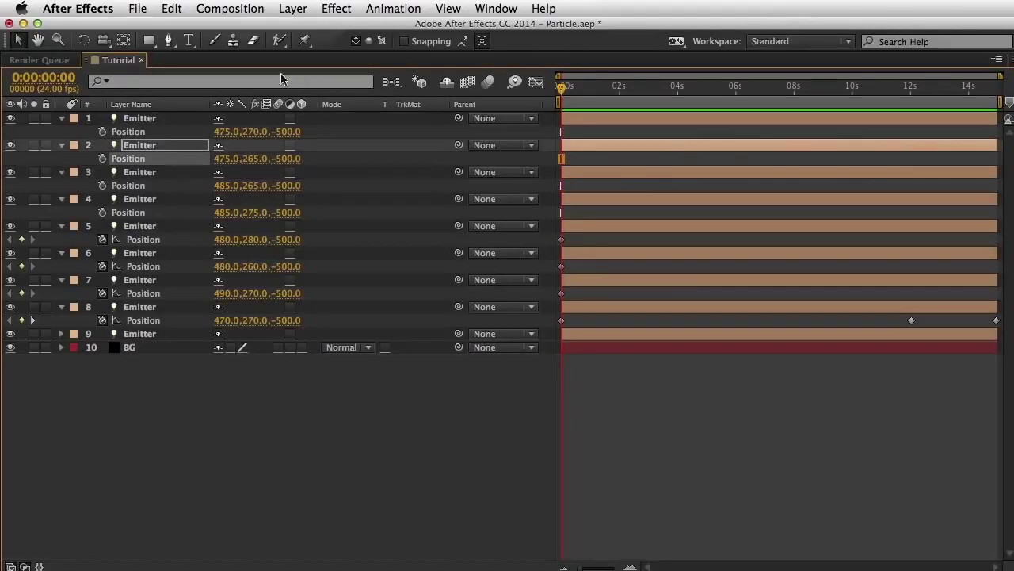
left_click(255, 132)
type("2")
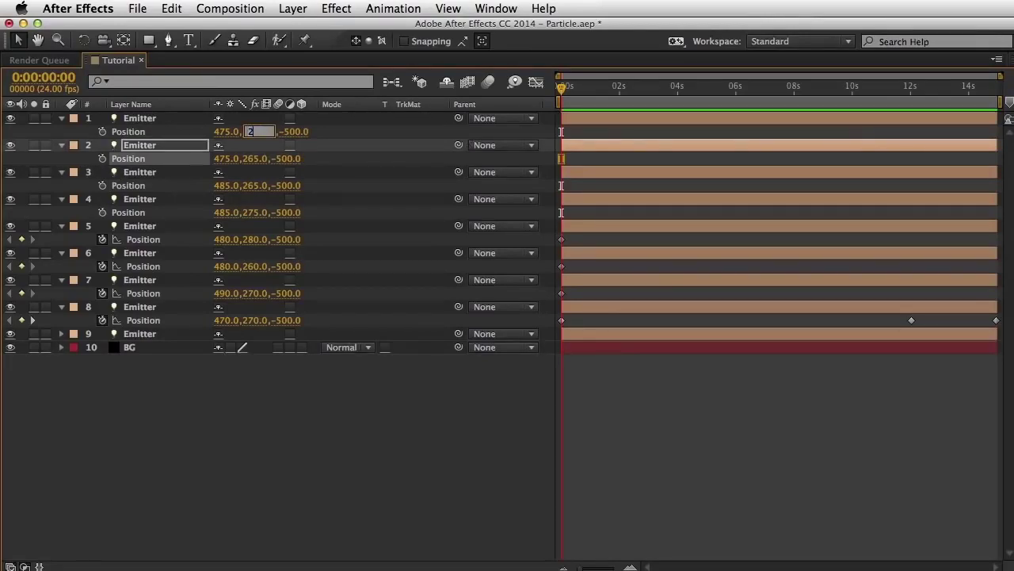
type("75")
key("Return")
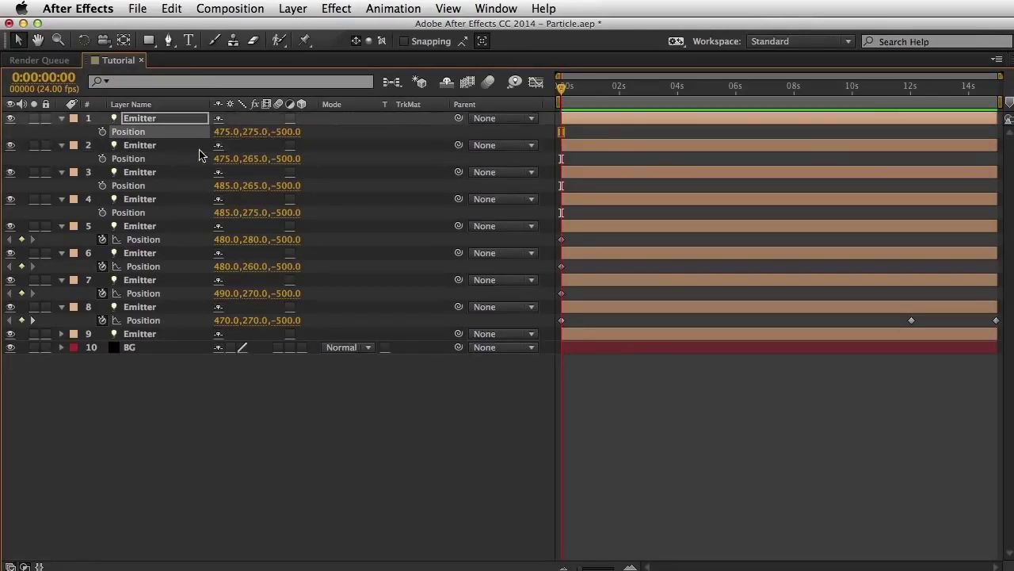
Keyframe the Position of the Emitter lights on layers 1 to 4 at the first frame.
left_click(101, 131)
left_click(102, 159)
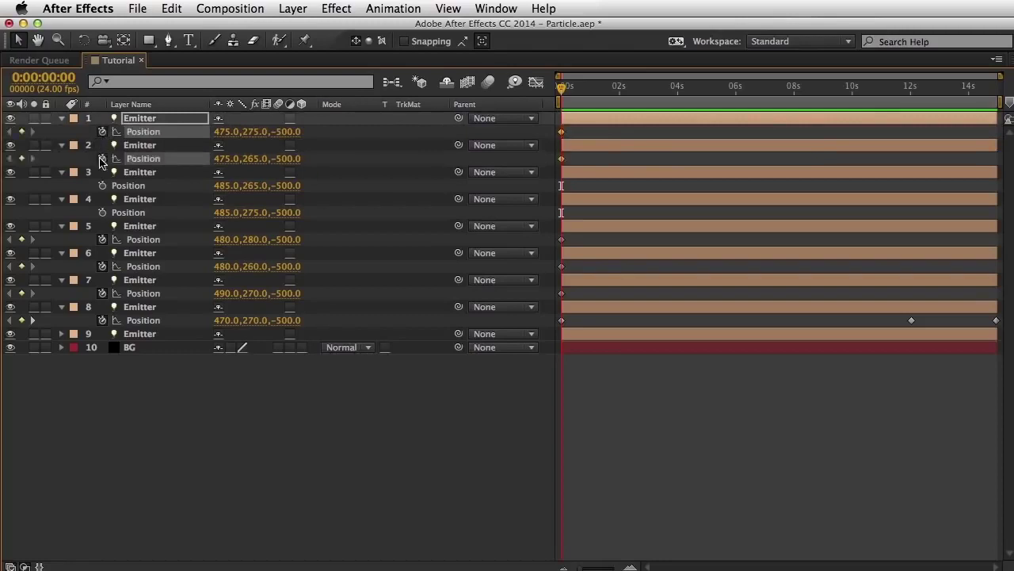
left_click(101, 185)
left_click(101, 212)
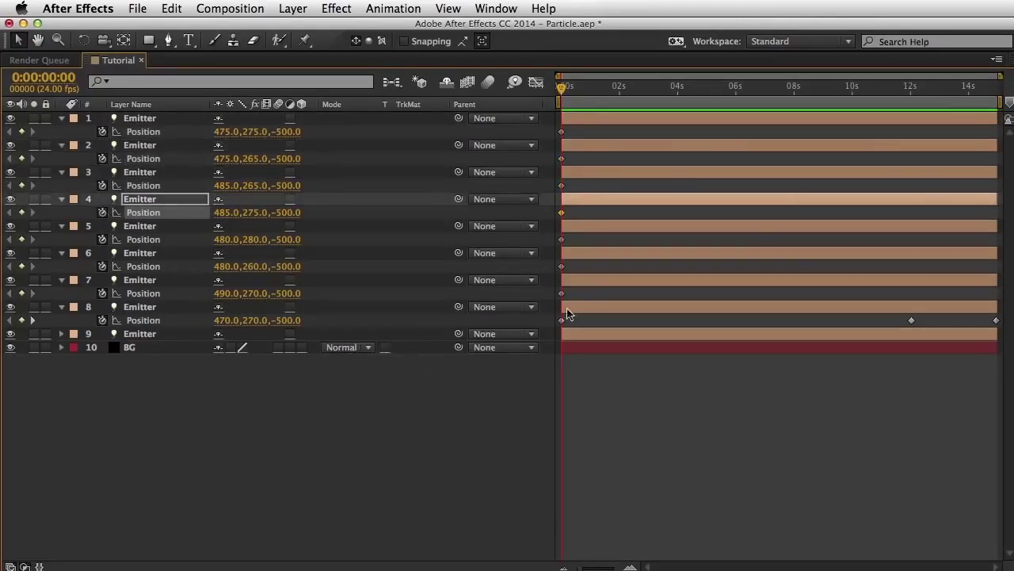
Save the project and set the layer 7 light's X position to 530 at 0:00:12:01.
left_click_drag(636, 88, 911, 147)
key("super+s")
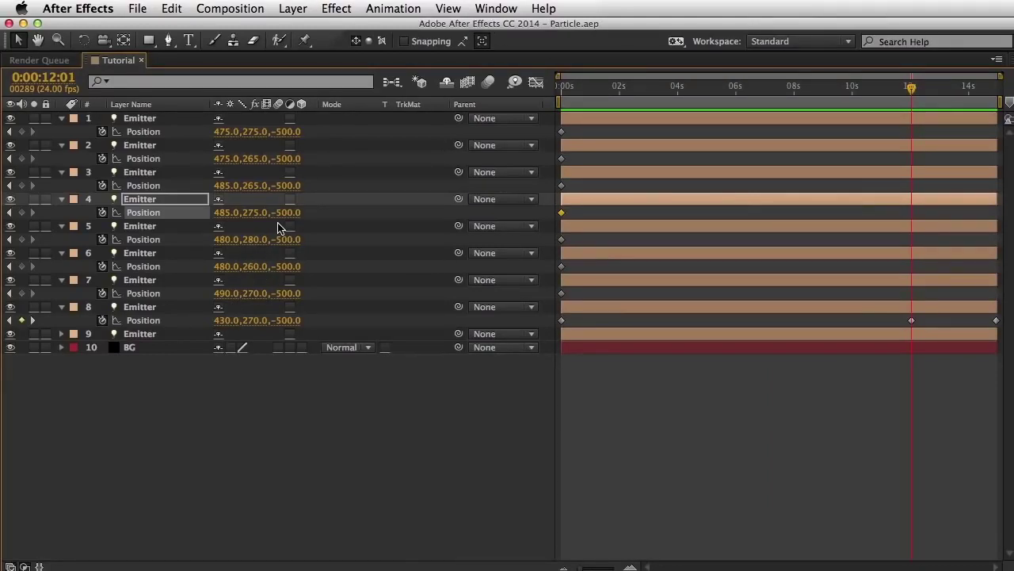
left_click(225, 294)
type("53")
key("Return")
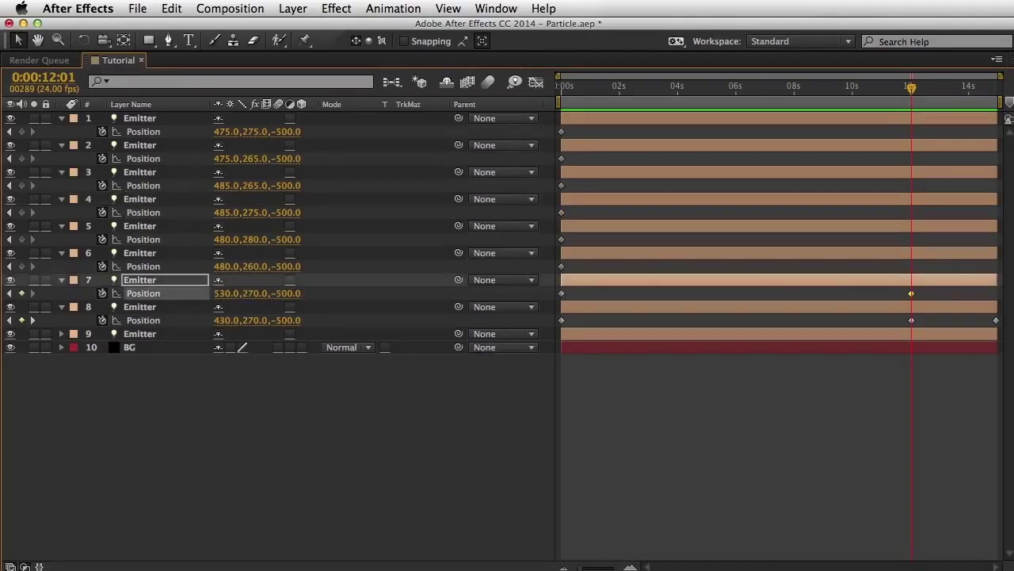
At 0:00:12:01, set the Y position of the layer 6 light to 220 and of the layer 5 light to 320.
left_click(255, 268)
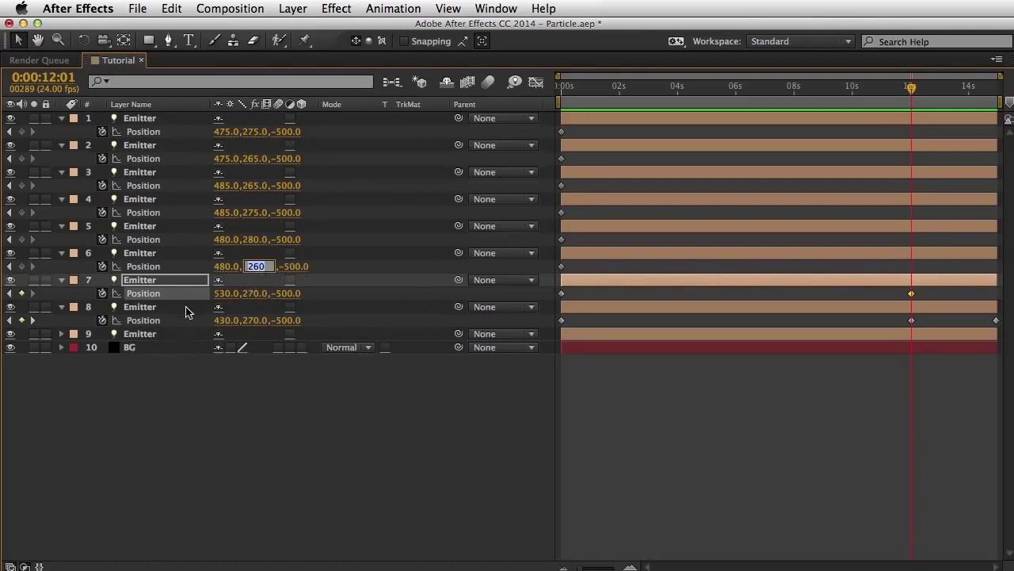
left_click(157, 254)
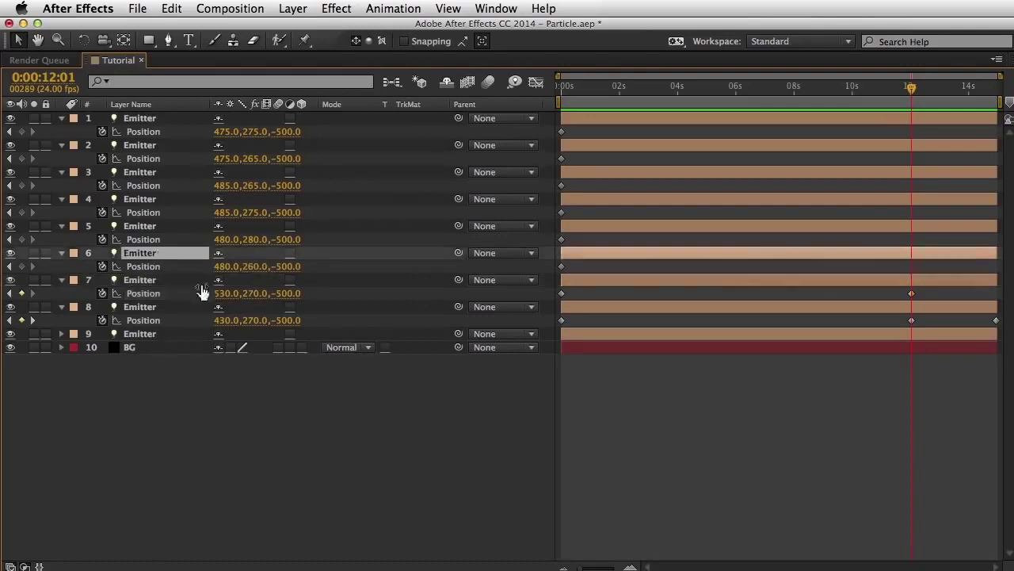
left_click(256, 267)
type("220")
key("Return")
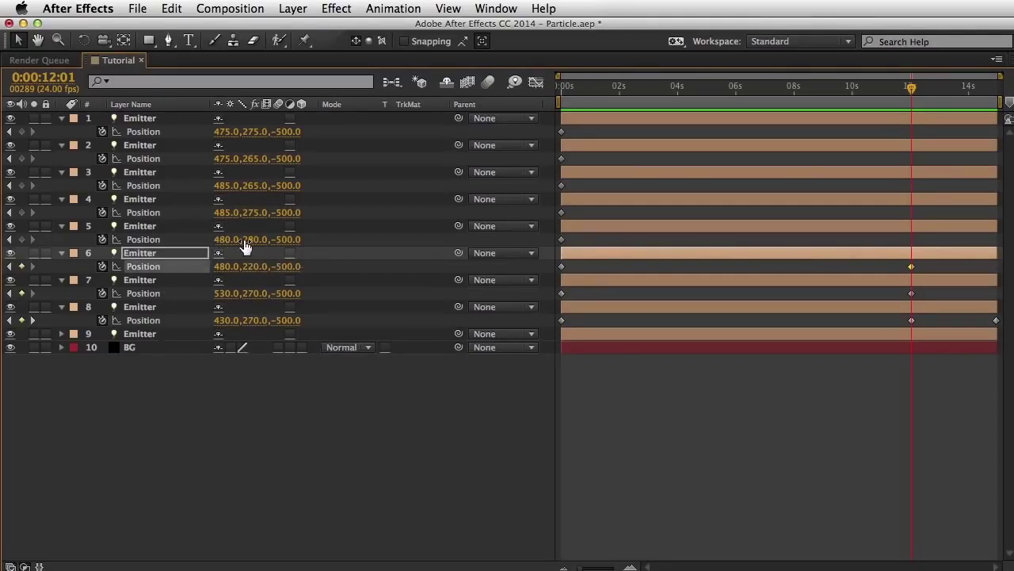
left_click(256, 239)
type("320")
key("Return")
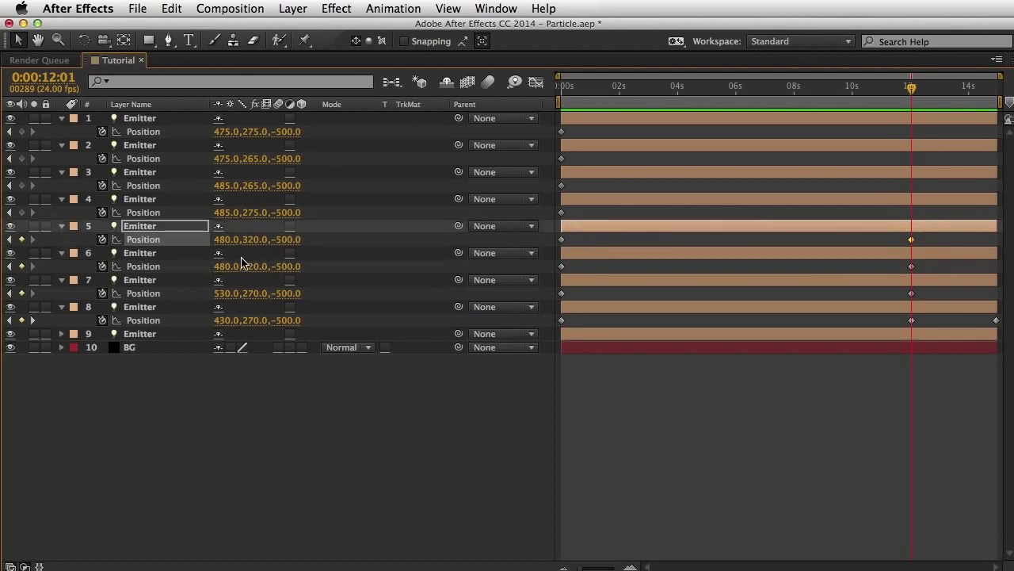
Check the light arrangement in the composition and set the X position of the lights on layers 4 and 3 to 505 at 0:00:12:01.
key("grave")
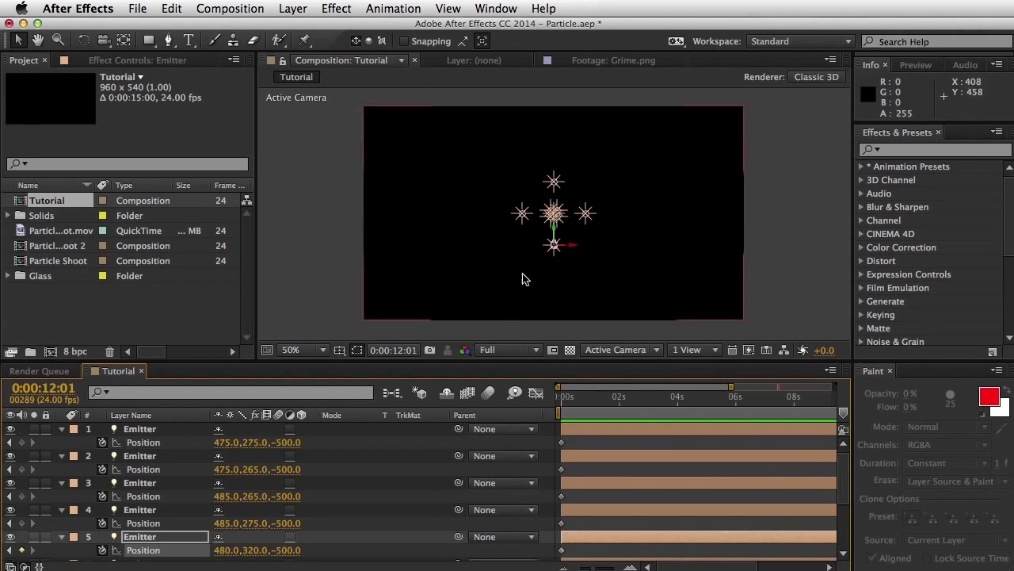
key("grave")
key("grave")
left_click(101, 386)
key("grave")
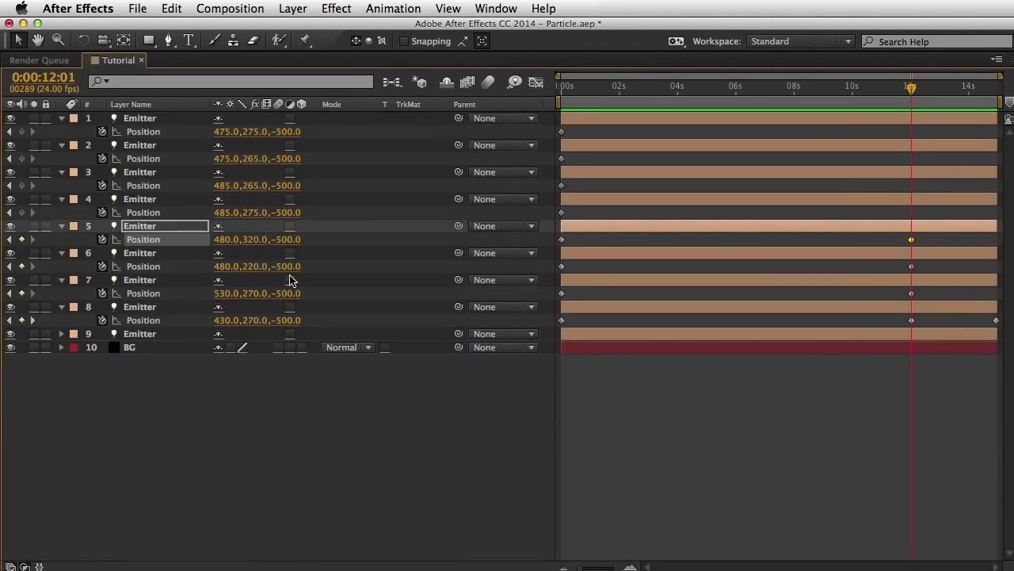
left_click(158, 203)
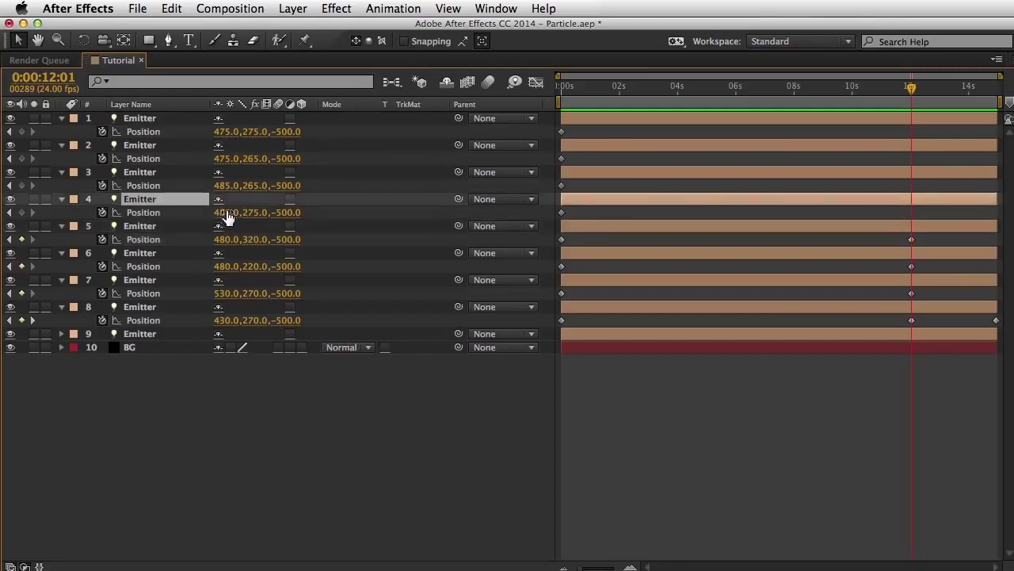
left_click(223, 214)
type("505")
key("Return")
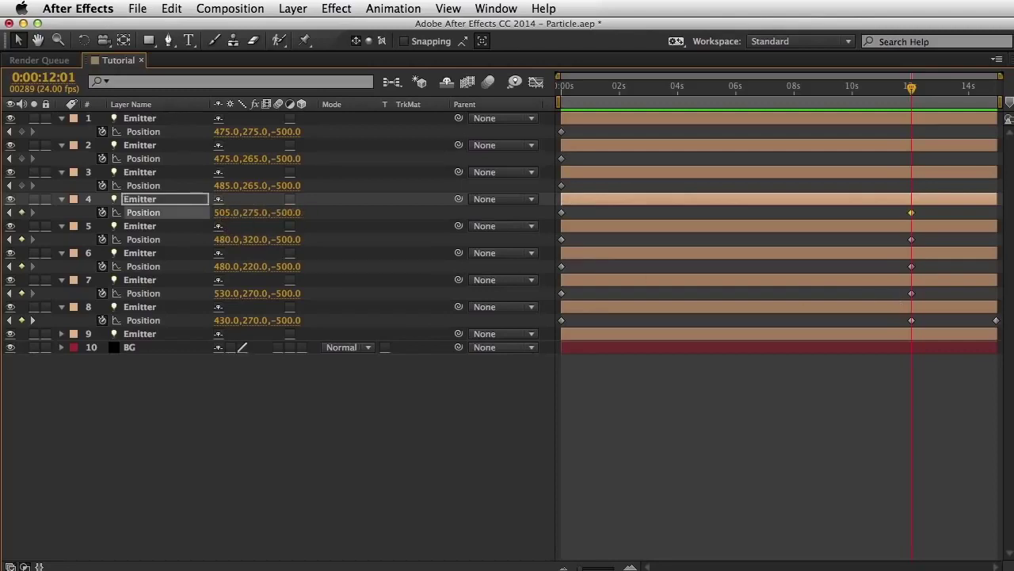
left_click(224, 186)
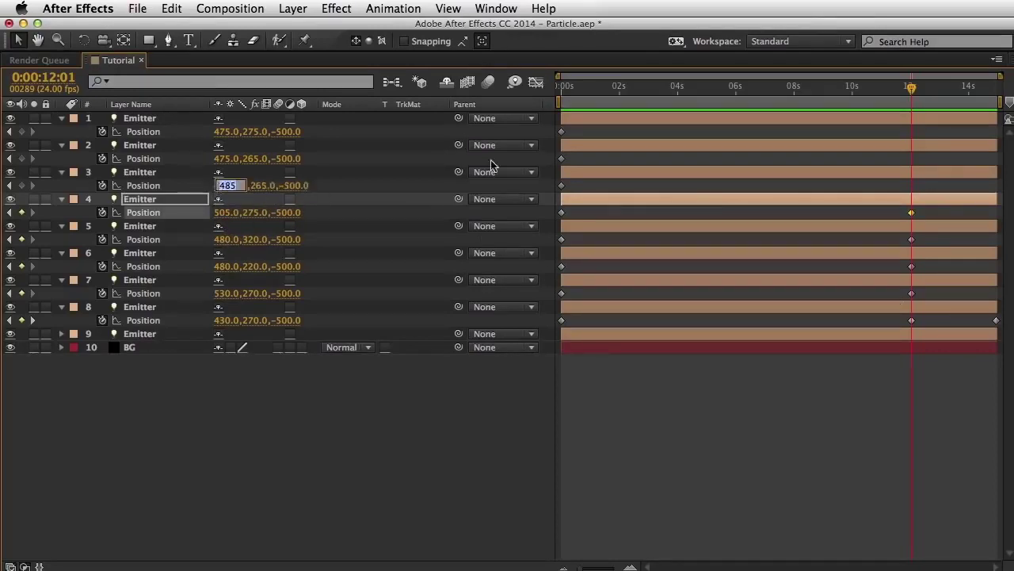
type("505")
key("shift+Tab")
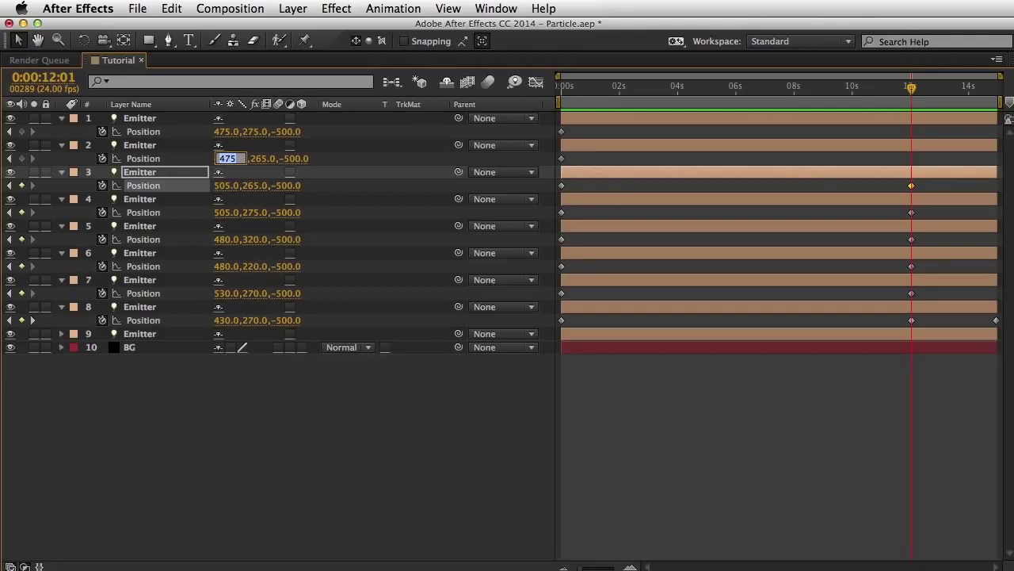
Set the X position of the Emitter lights on layers 2 and 1 to 455 at 0:00:12:01.
type("455")
key("Return")
left_click(236, 133)
type("455")
key("Return")
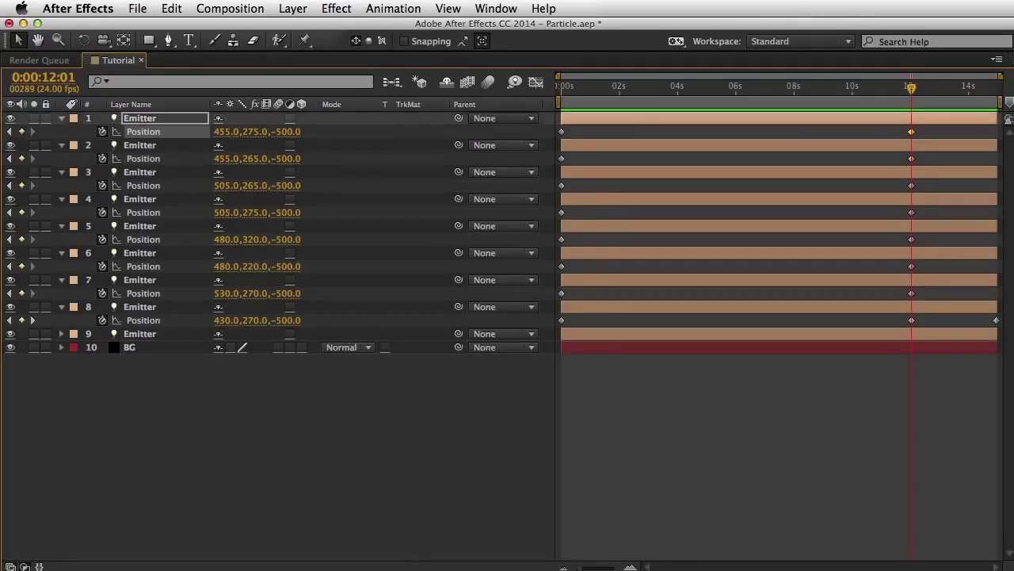
Set the Y position of the Emitter lights on layers 4 and 1 to 295 at 0:00:12:01.
left_click(257, 212)
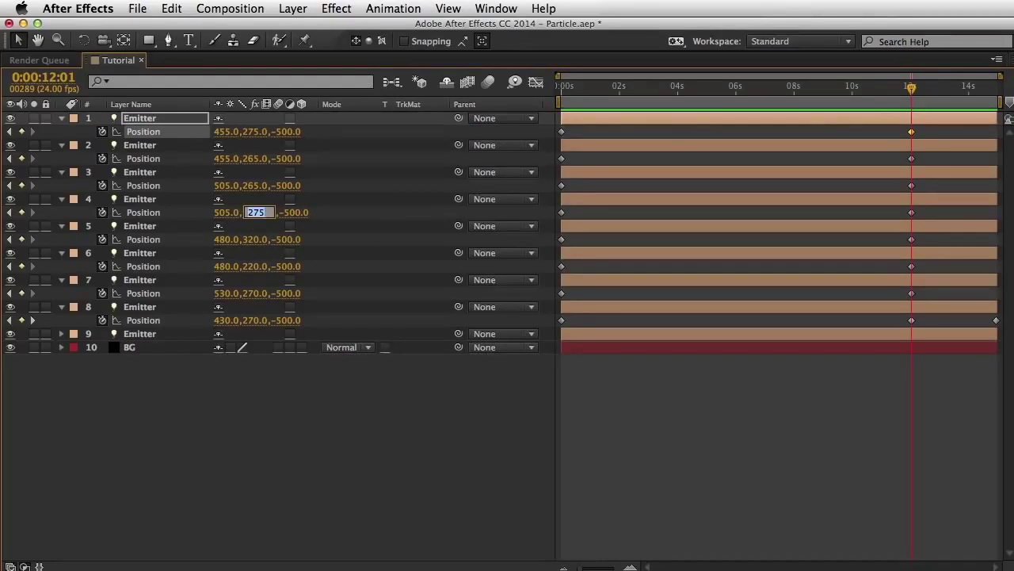
type("295")
key("Return")
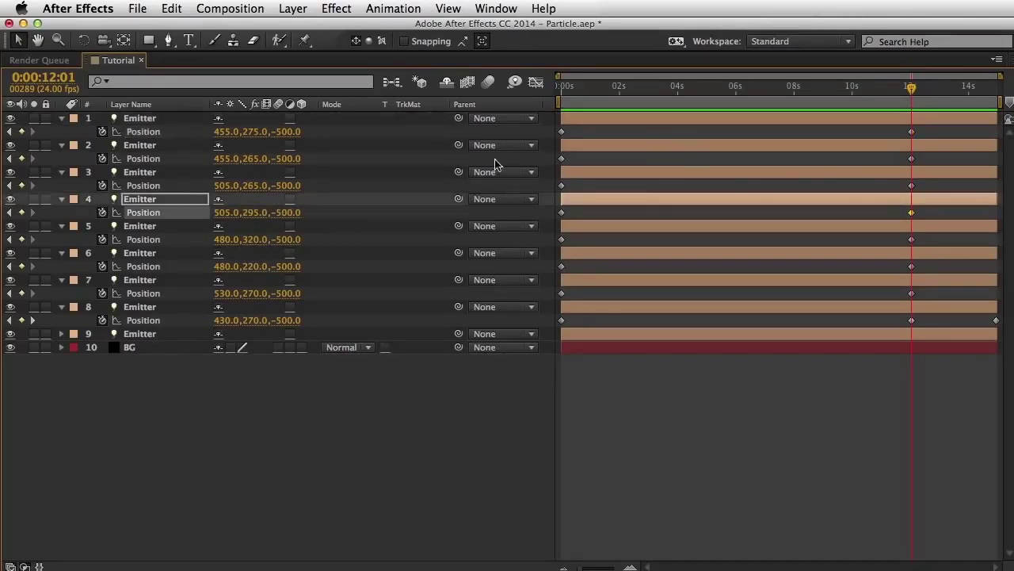
left_click(258, 132)
type("2")
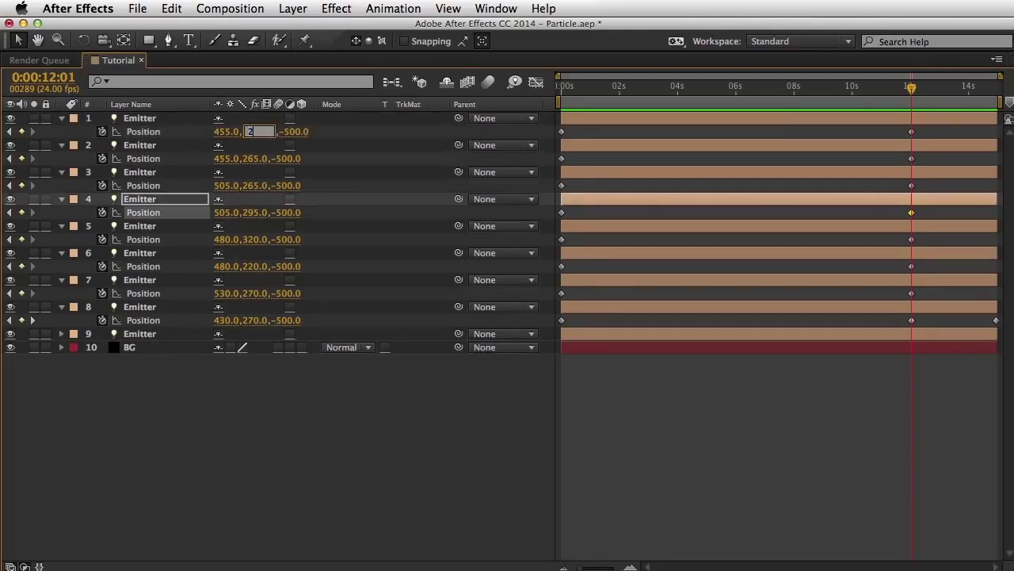
key("Return")
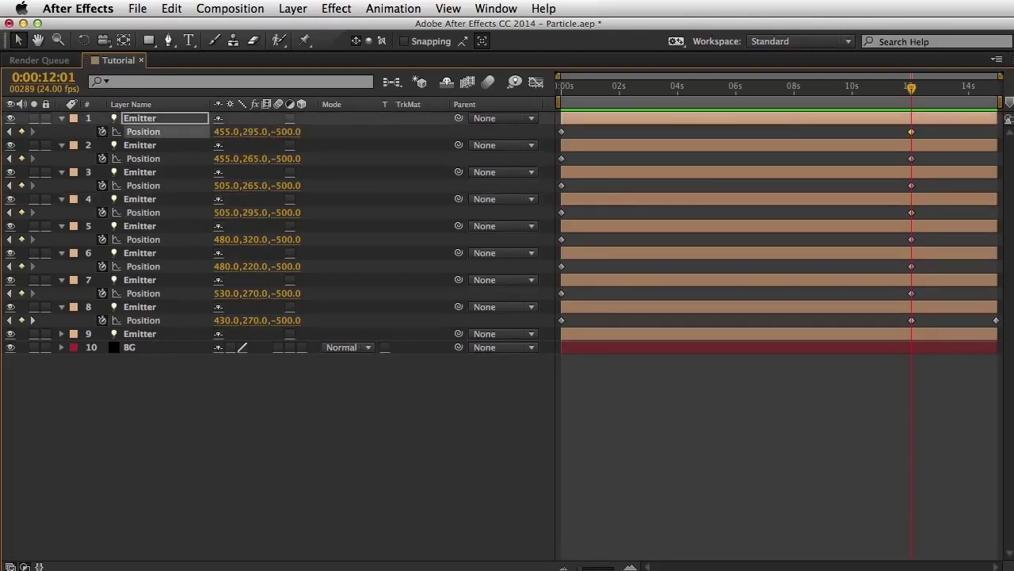
Set the Y position of the Emitter lights on layers 2 and 3 to 245 at 0:00:12:01.
left_click(262, 159)
type("245")
key("Return")
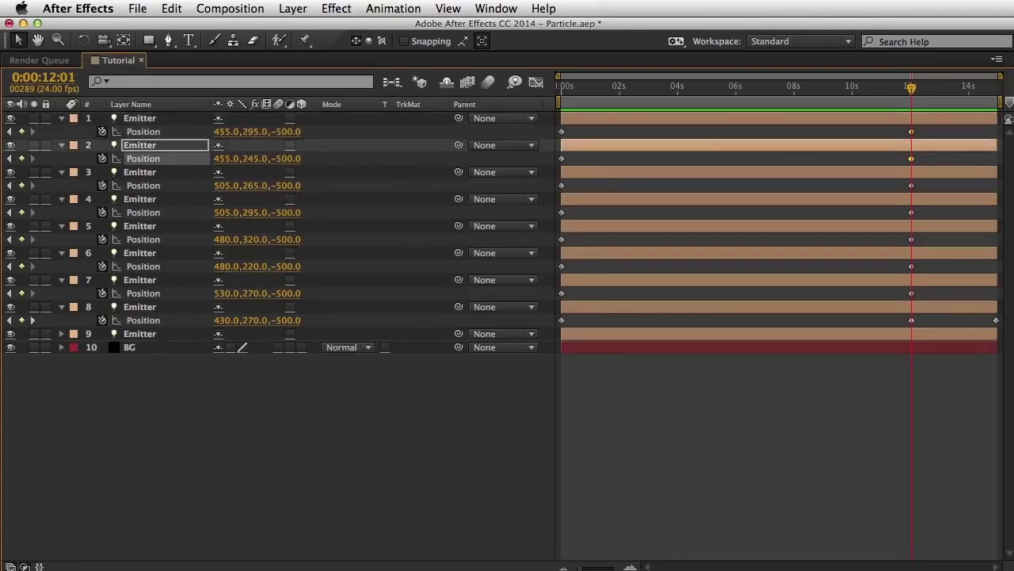
left_click(256, 186)
type("245")
key("Return")
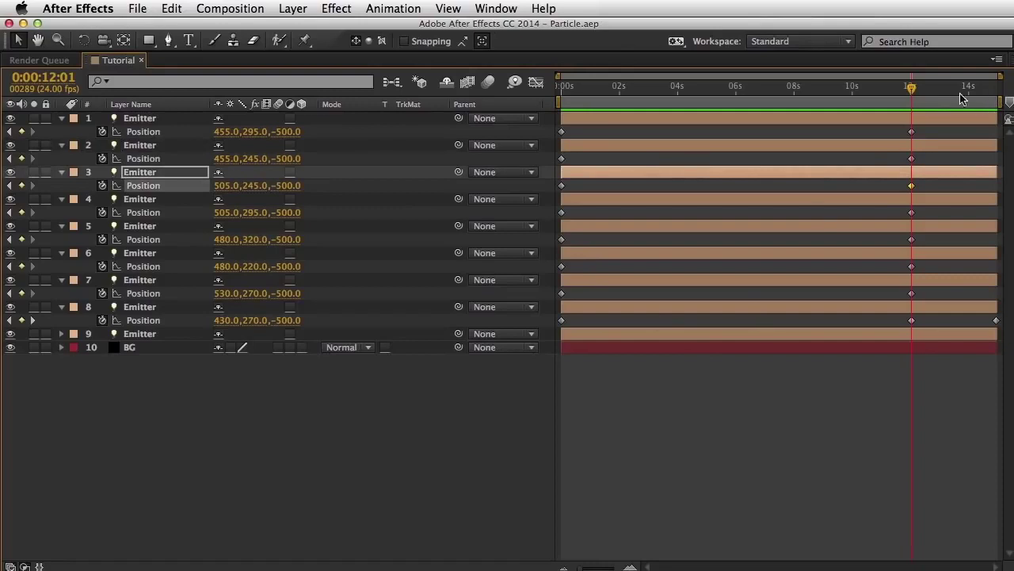
At the last frame, 0:00:14:23, set the layer 7 light's X position to 560 and check it in the composition.
left_click_drag(912, 89, 997, 89)
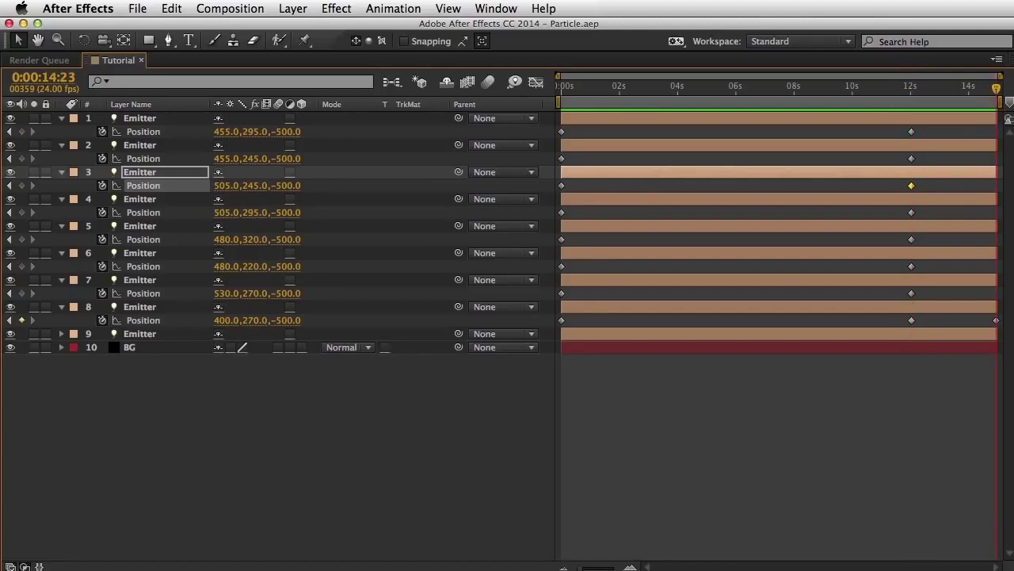
left_click(228, 293)
type("560")
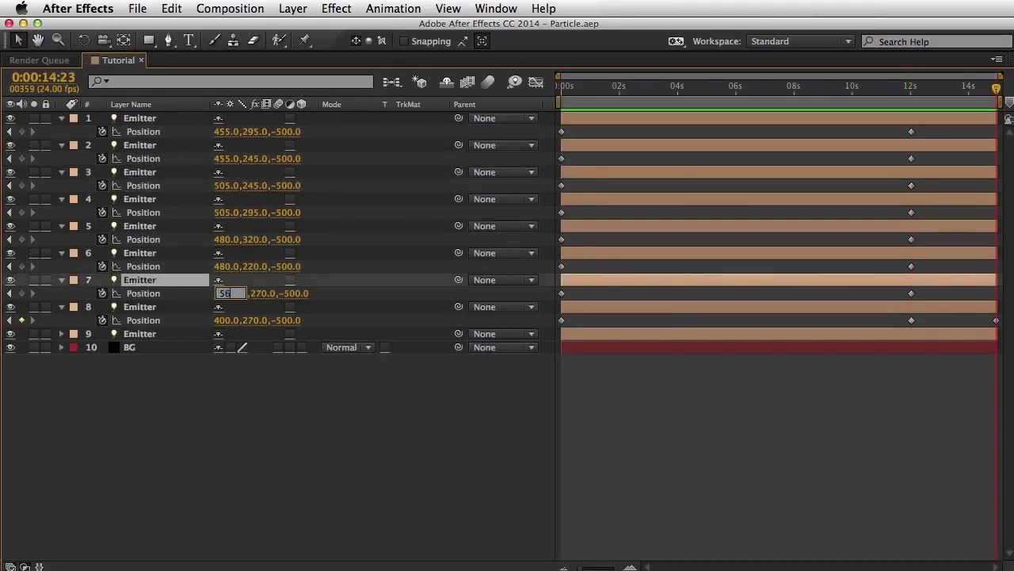
key("Return")
key("grave")
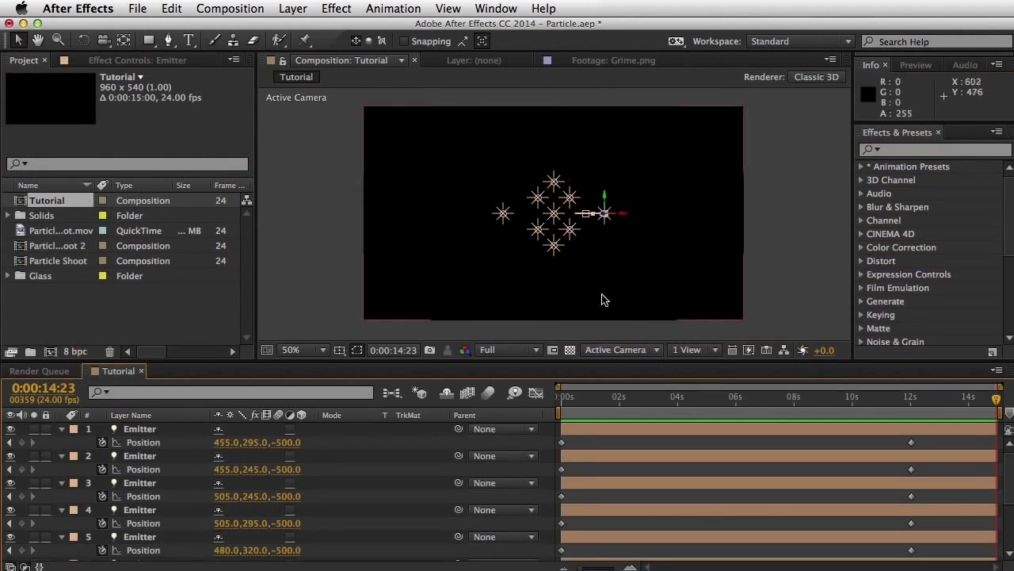
key("grave")
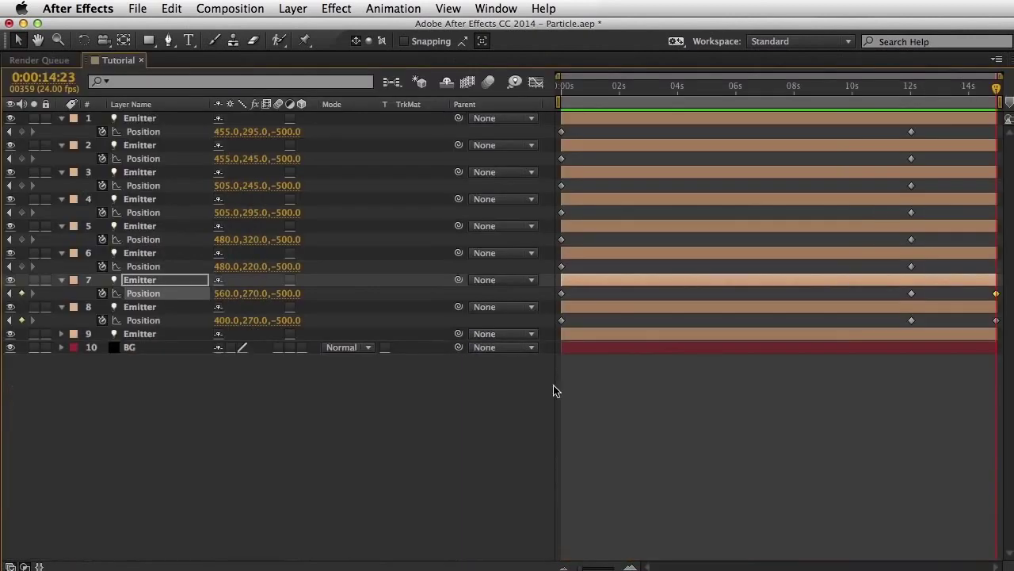
At the last frame, set the Y position of the layer 6 light to 190 and of the layer 5 light to 350.
left_click(157, 254)
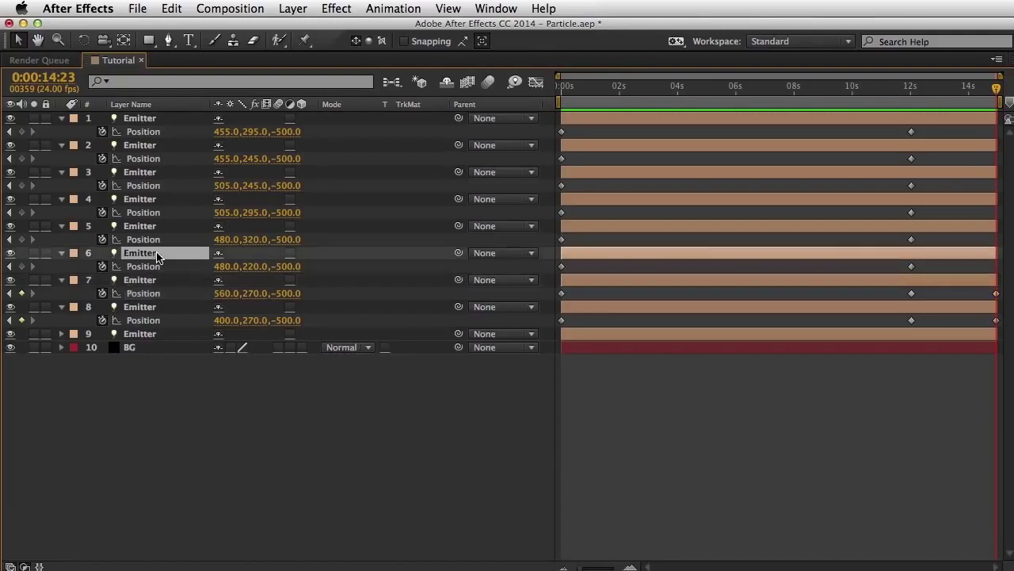
left_click(248, 273)
type("190")
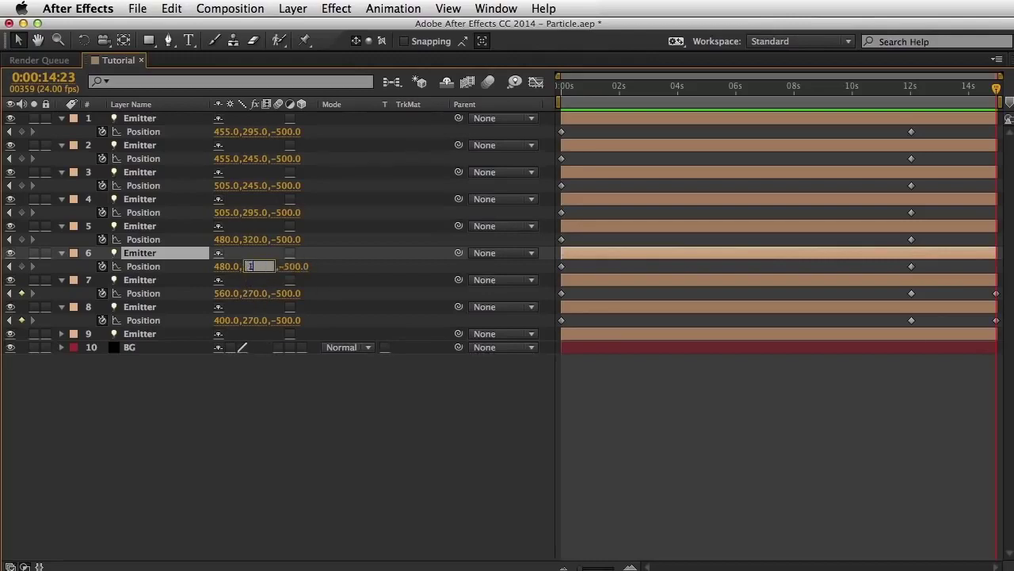
key("Return")
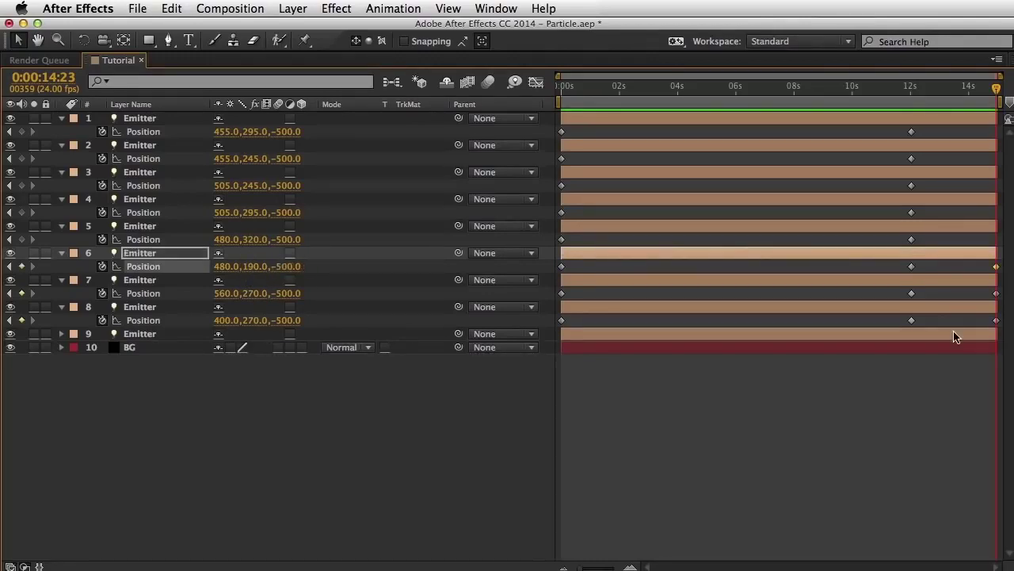
left_click(258, 240)
type("350")
key("Return")
Set the X position of the Emitter lights on layers 4 and 3 to 520 at the last frame.
left_click(227, 213)
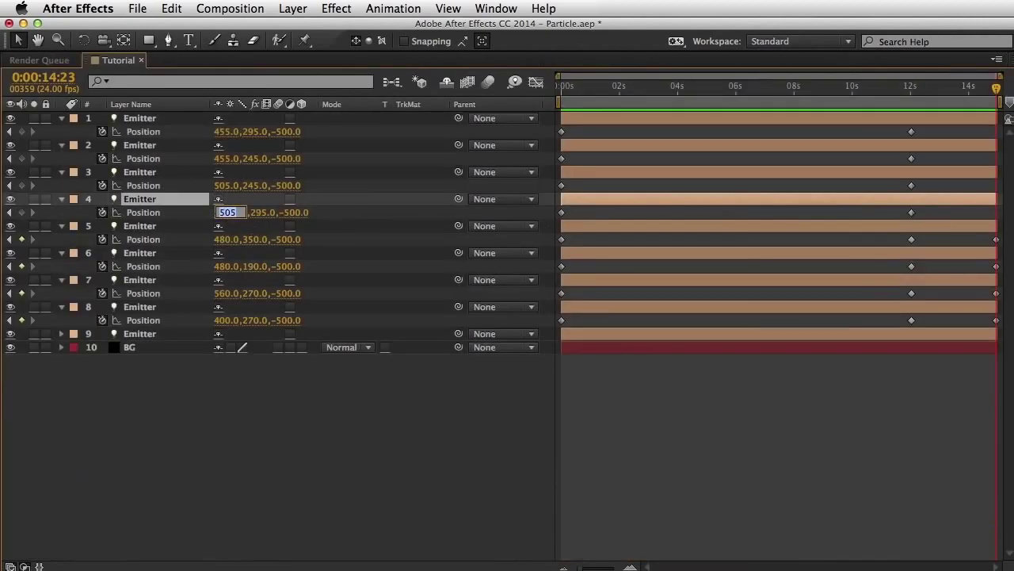
type("520")
key("Return")
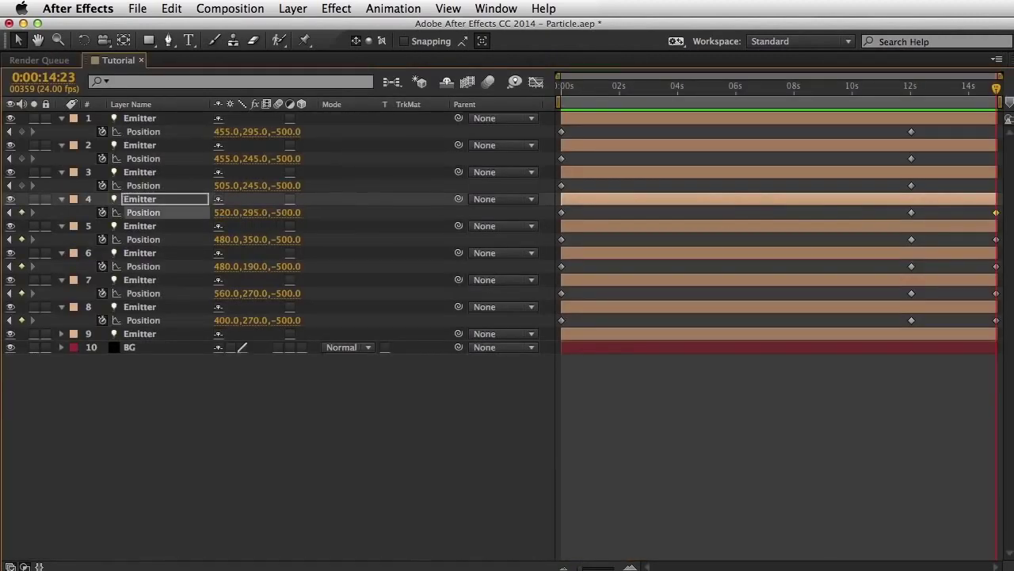
left_click(233, 187)
type("520")
key("Return")
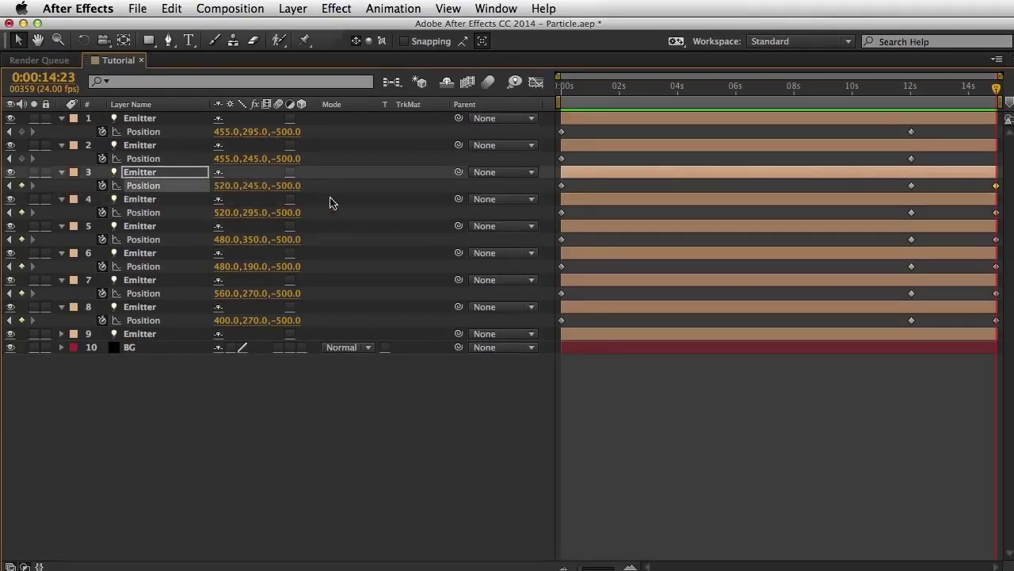
Set the X position of the Emitter lights on layers 2 and 1 to 440 at the last frame.
left_click(227, 159)
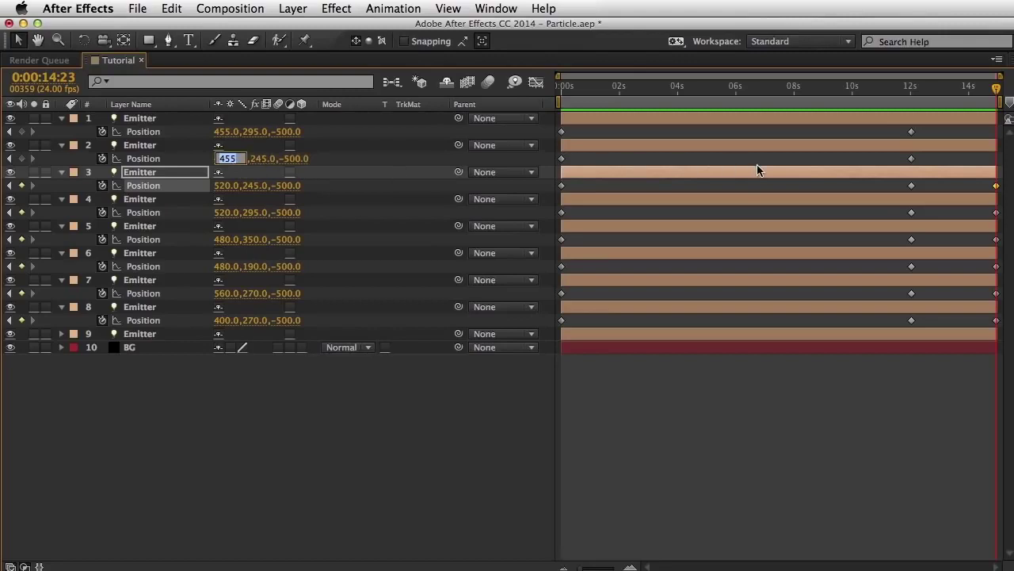
type("440")
key("Return")
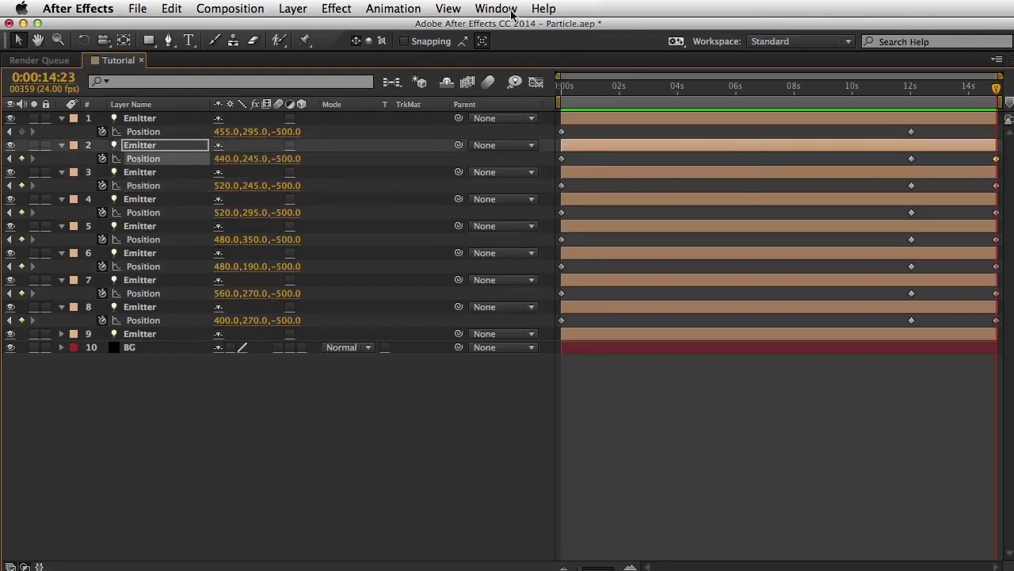
left_click(227, 132)
type("44")
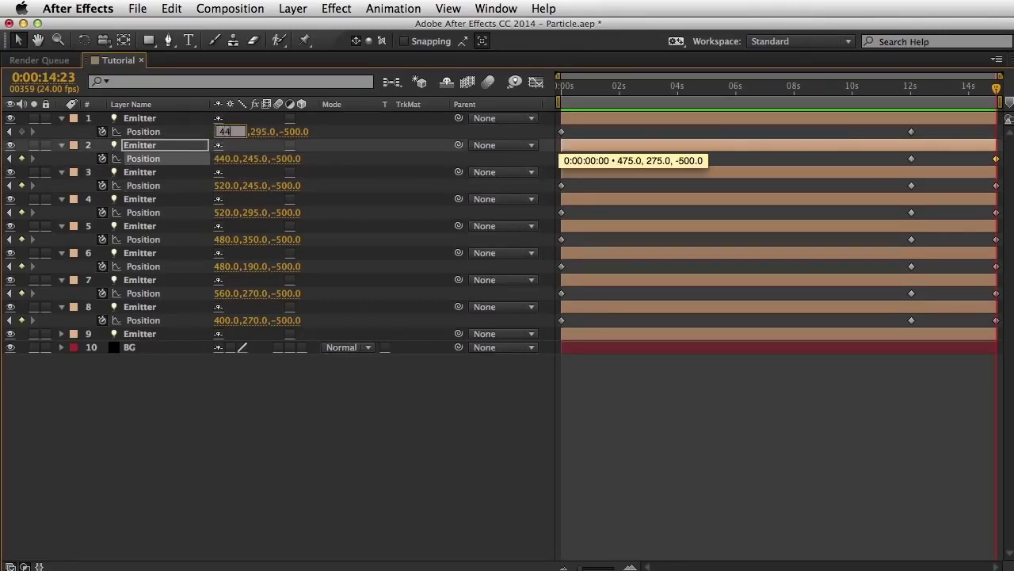
type("0")
key("Return")
Set the Y position of the layer 4 light to 310 and of the layer 3 light to 230 at the last frame.
left_click(257, 213)
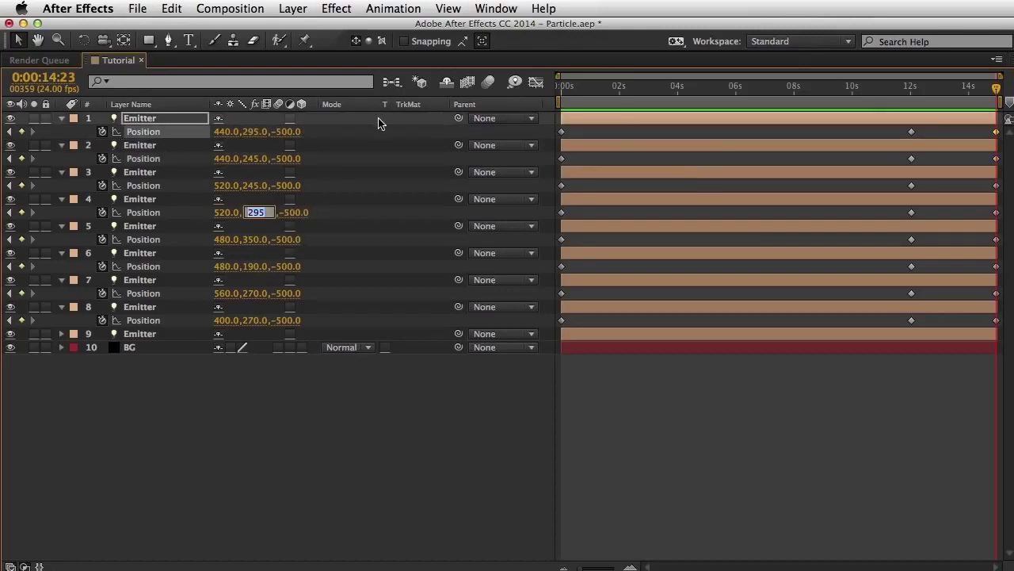
type("310")
key("Return")
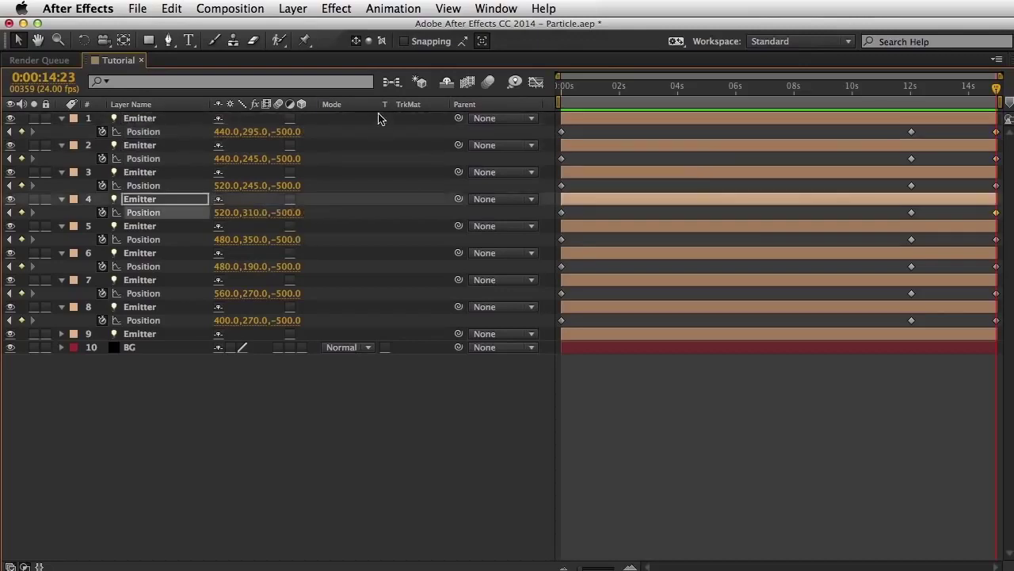
left_click(257, 185)
type("230")
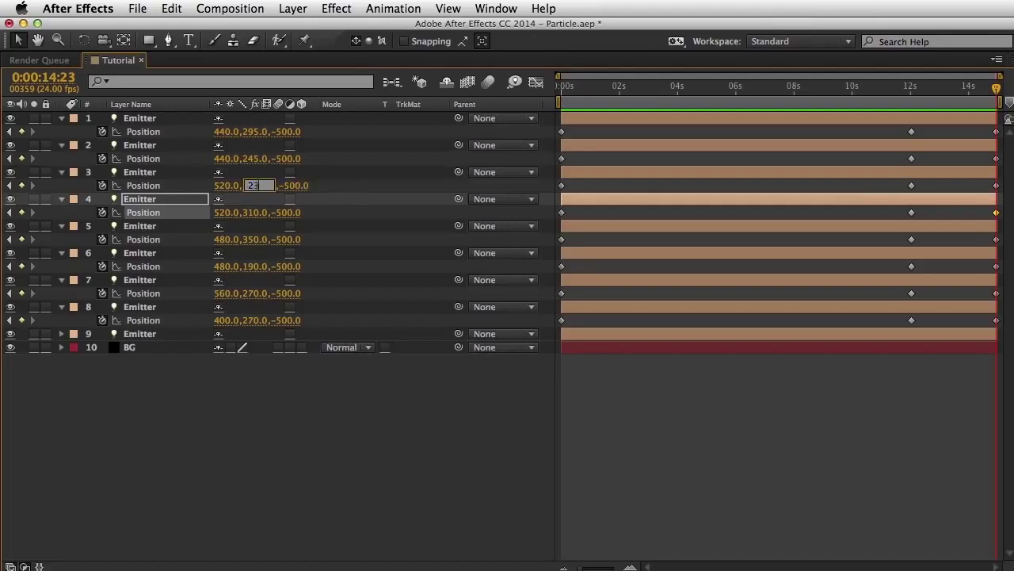
key("Return")
At the last frame, set the Y position of the layer 2 light to 230 and of the layer 1 light to 310.
left_click(249, 159)
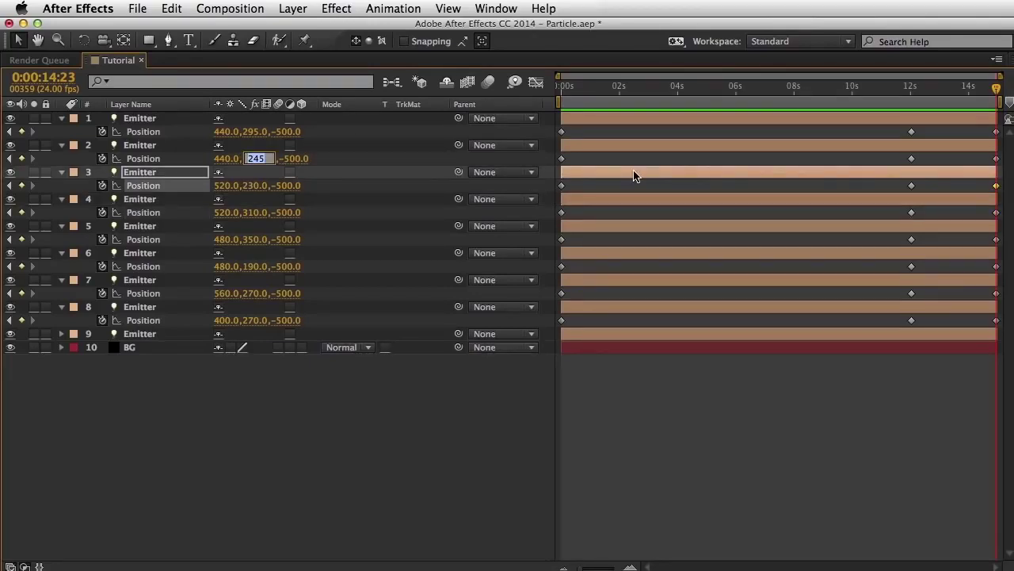
type("230")
key("Return")
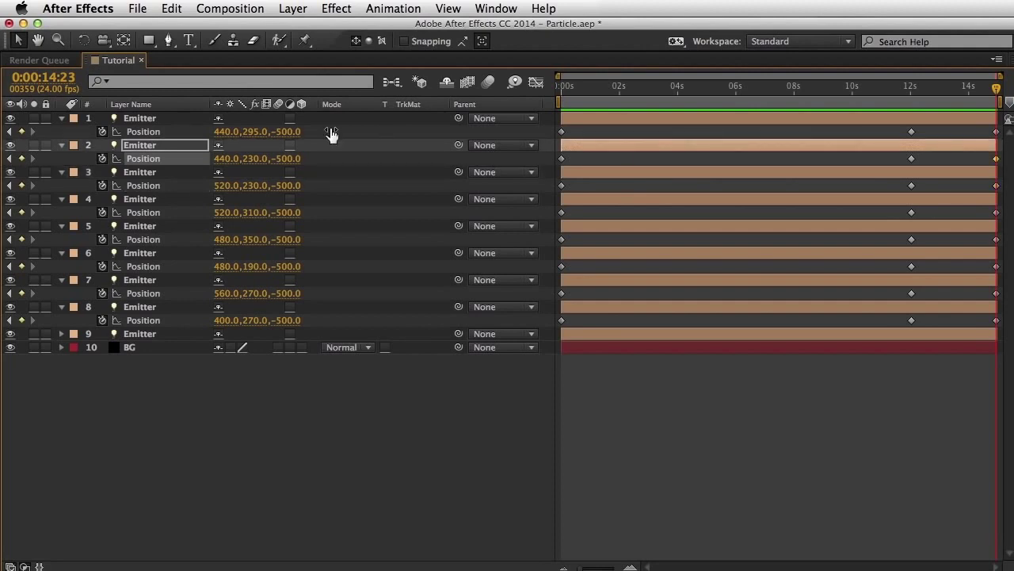
left_click(256, 132)
type("310")
key("Return")
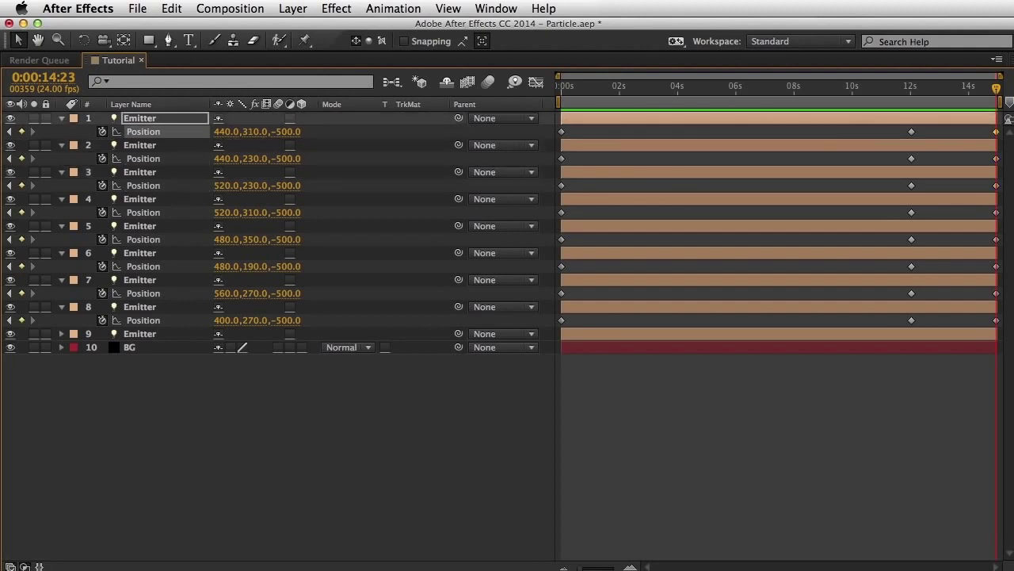
Restore the full panel layout, collapse the Emitter layers' keyframed properties and return to the first frame.
key("grave")
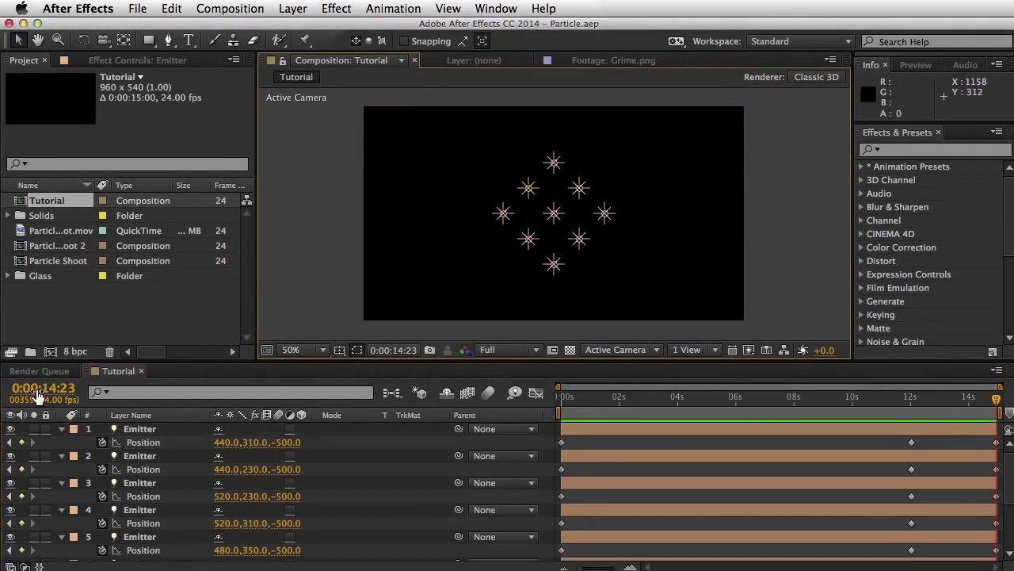
key("u")
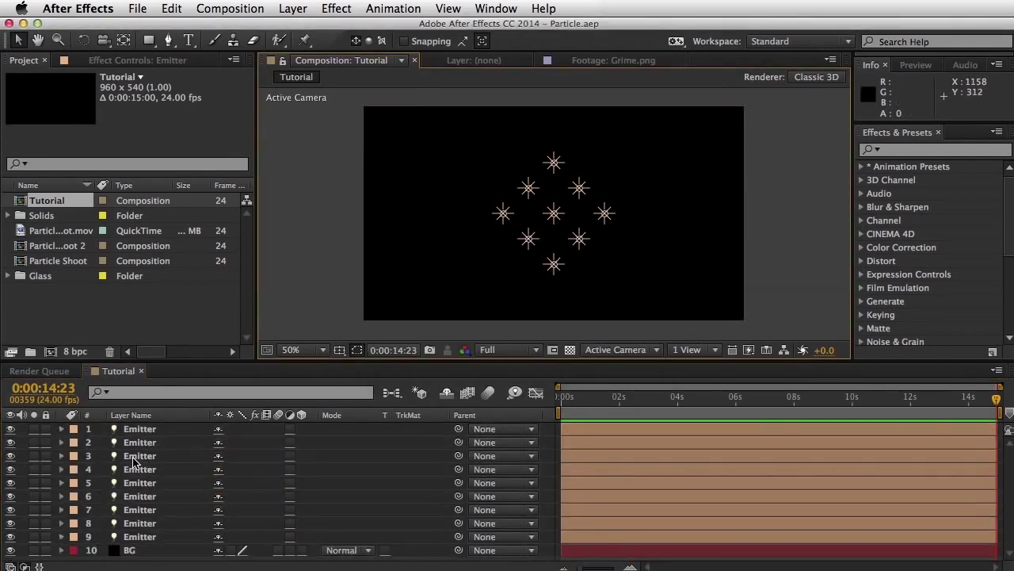
mouse_move(997, 402)
left_mouse_down()
mouse_move(562, 404)
mouse_move(997, 404)
mouse_move(530, 386)
mouse_move(1006, 401)
mouse_move(358, 398)
mouse_move(1010, 400)
mouse_move(288, 395)
left_mouse_up()
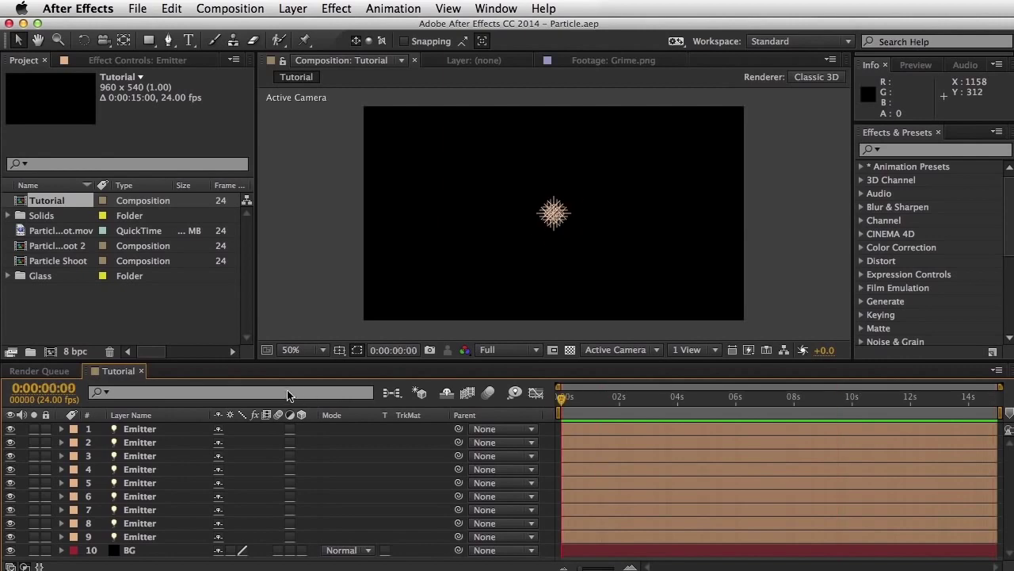
At the last frame, move all nine Emitter lights together along Z in the Left view, just past the frame's opposite edge.
left_click(149, 432)
left_click(152, 537, "shift")
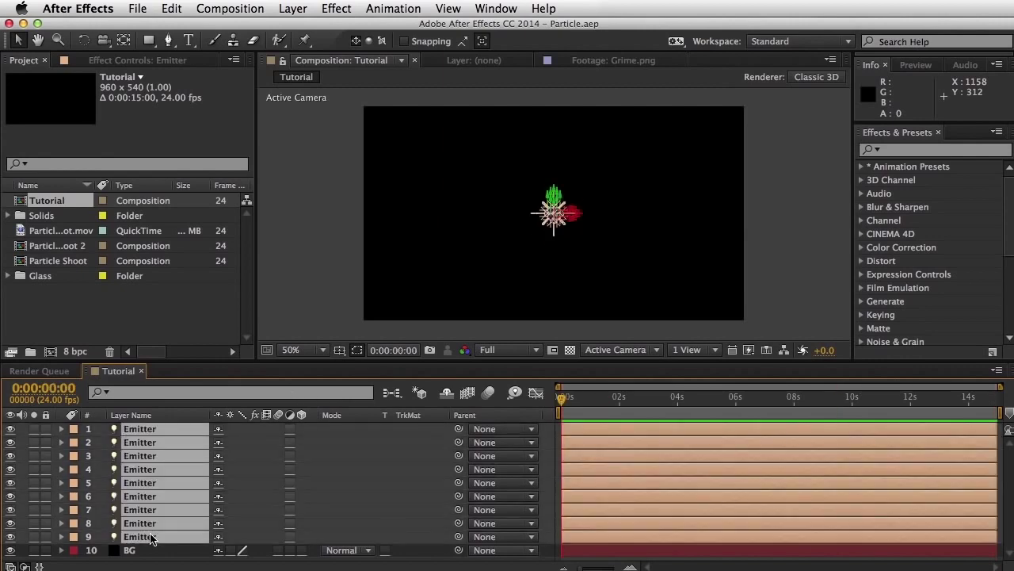
left_click(595, 350)
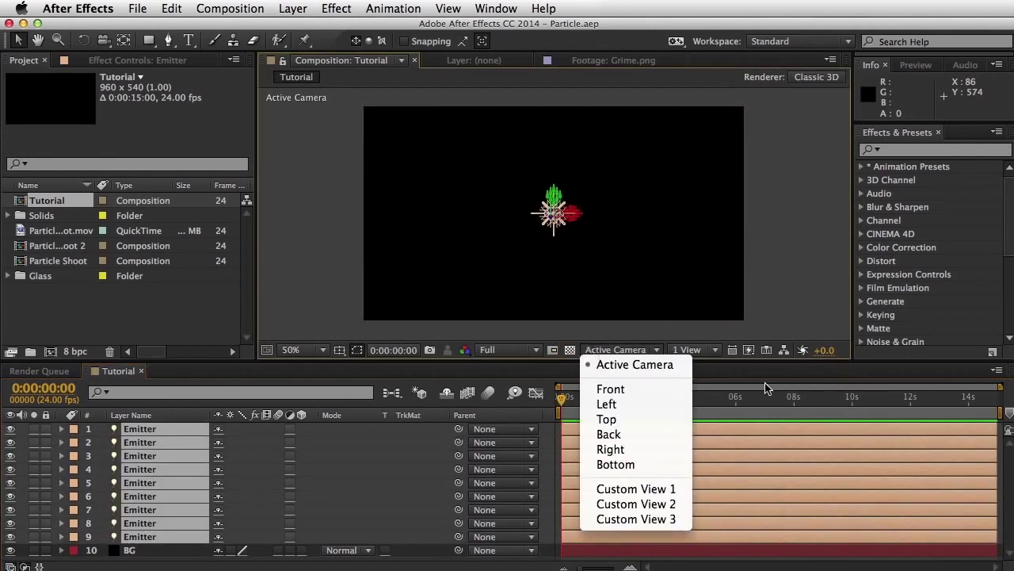
left_click(637, 406)
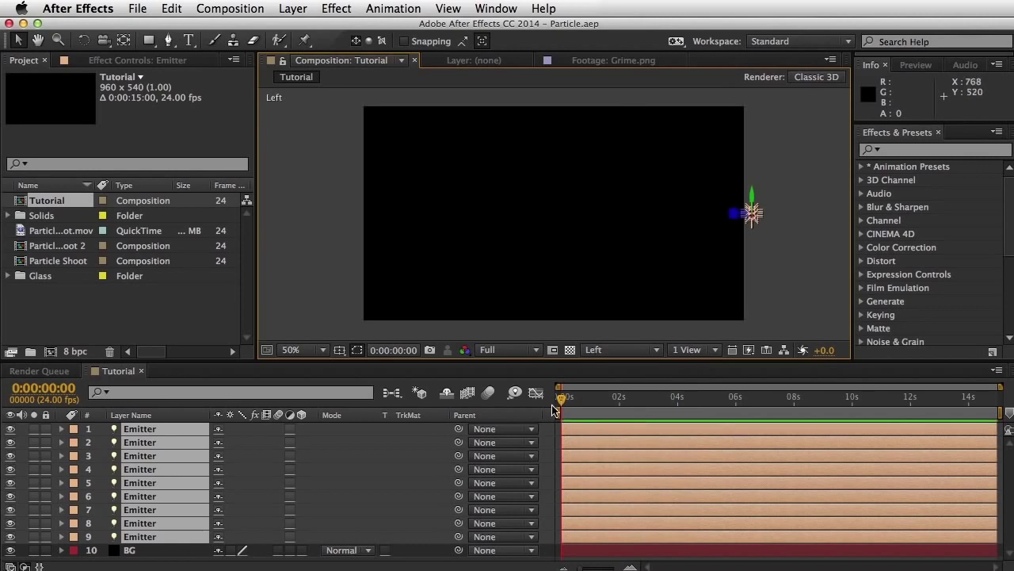
left_click_drag(562, 397, 996, 397)
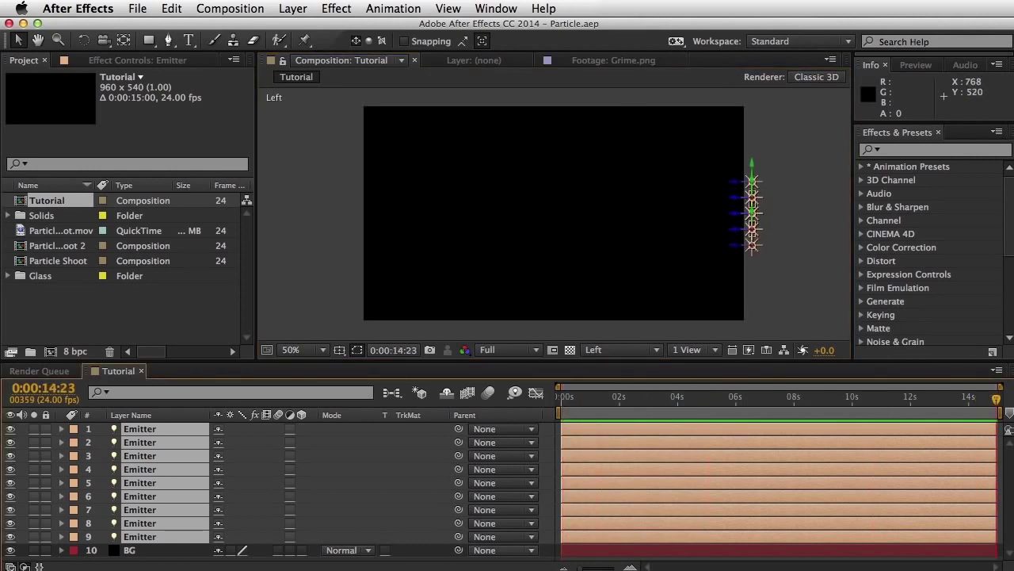
left_click_drag(731, 244, 341, 243)
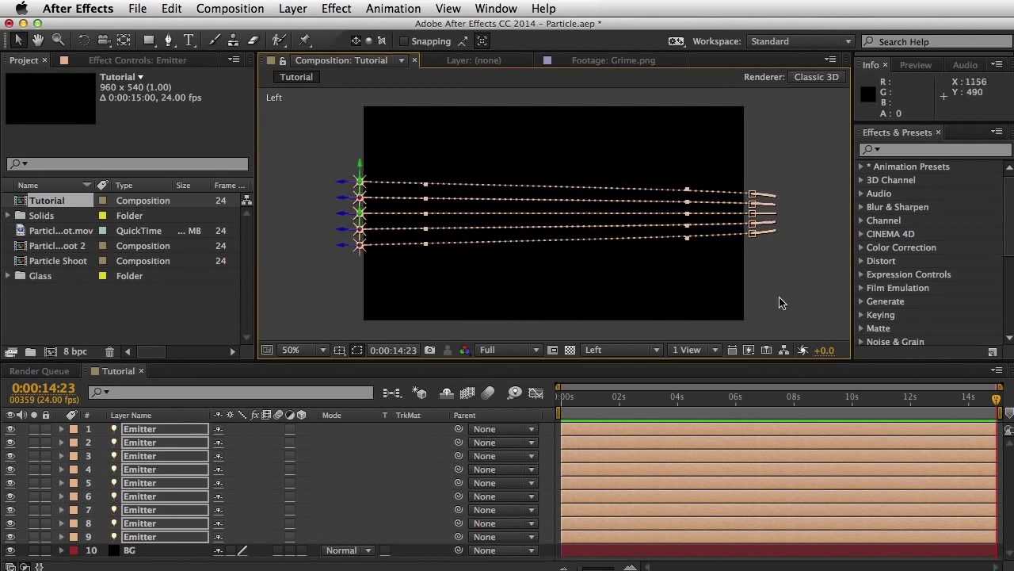
Deselect the lights, return to the Active Camera view and scrub the timeline to check their motion up to the last frame.
left_click(799, 336)
left_click_drag(998, 388, 958, 429)
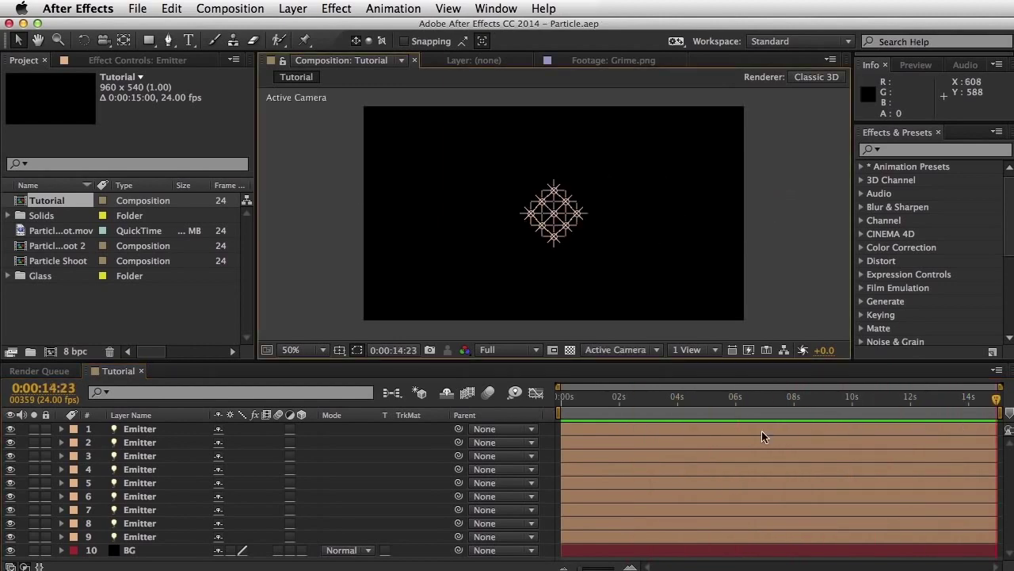
left_click_drag(695, 404, 997, 408)
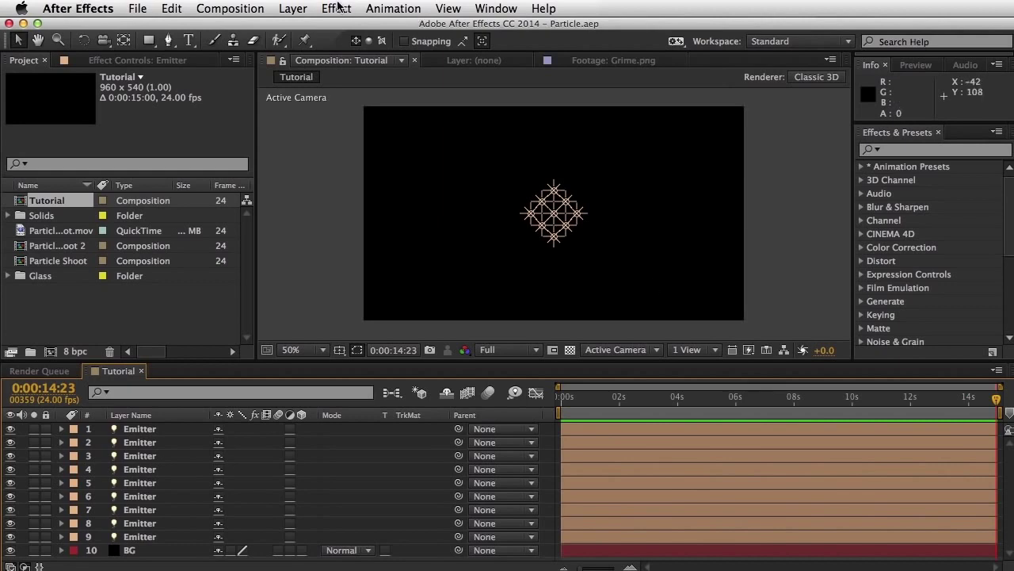
Add a two-node camera named Camera 1 with the 135mm preset.
left_click(290, 9)
mouse_move(302, 27)
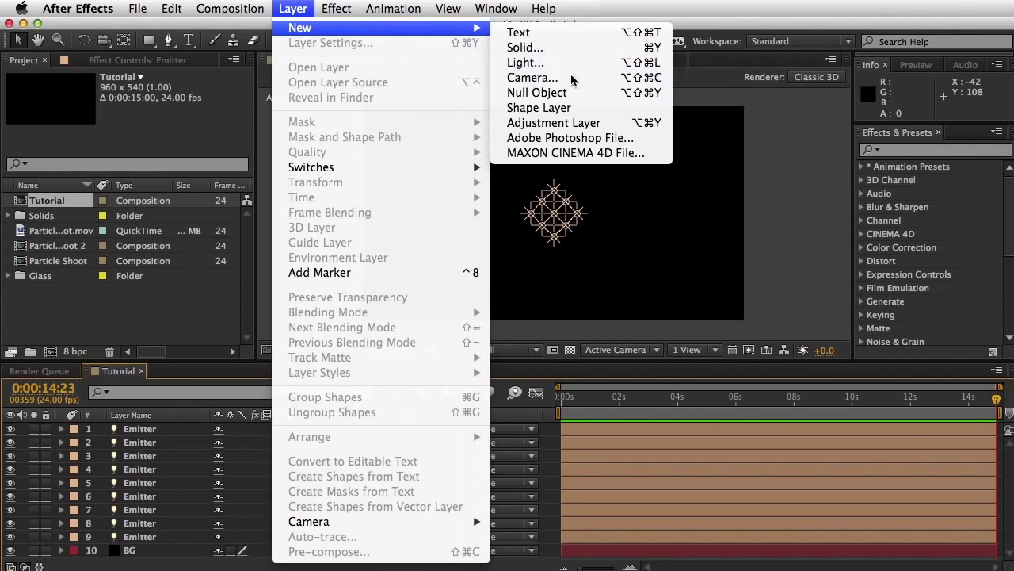
left_click(568, 77)
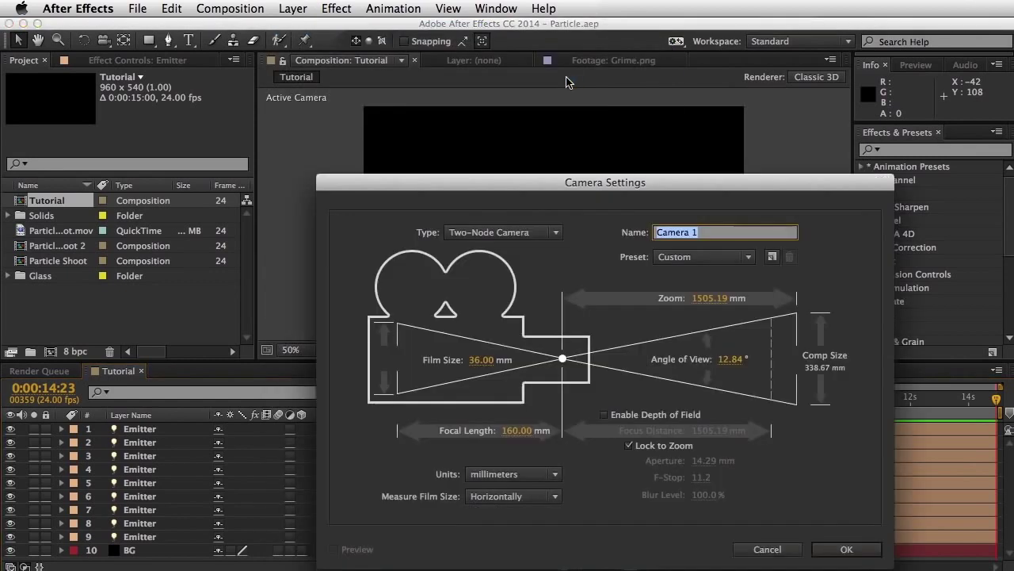
left_click(679, 257)
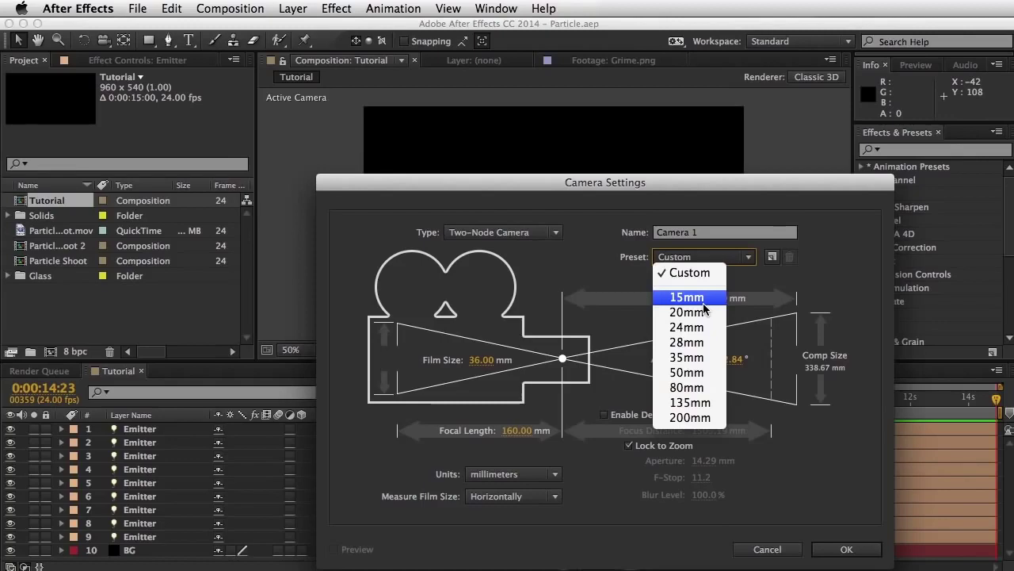
left_click(696, 404)
left_click_drag(713, 235, 634, 235)
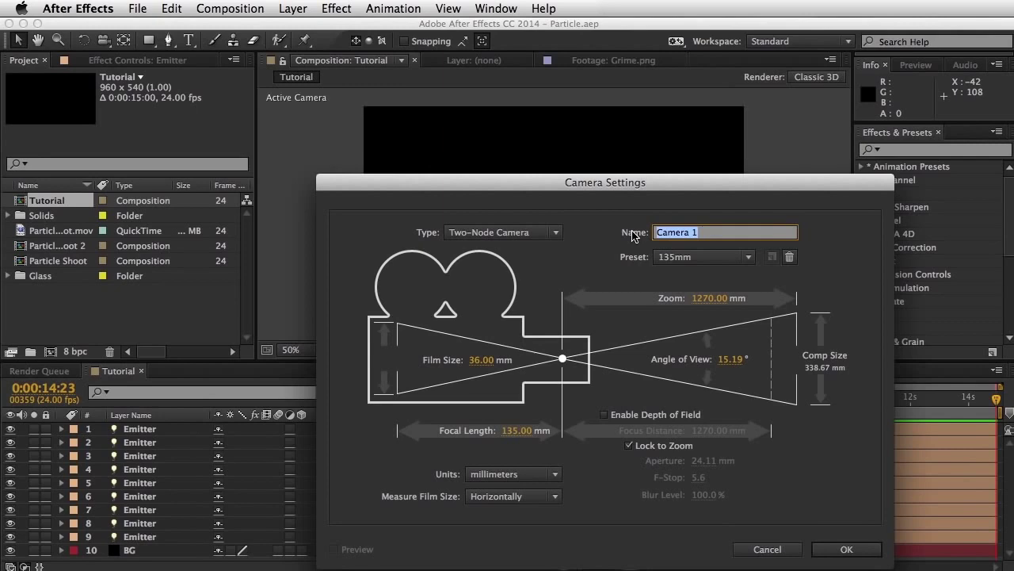
left_click(701, 258)
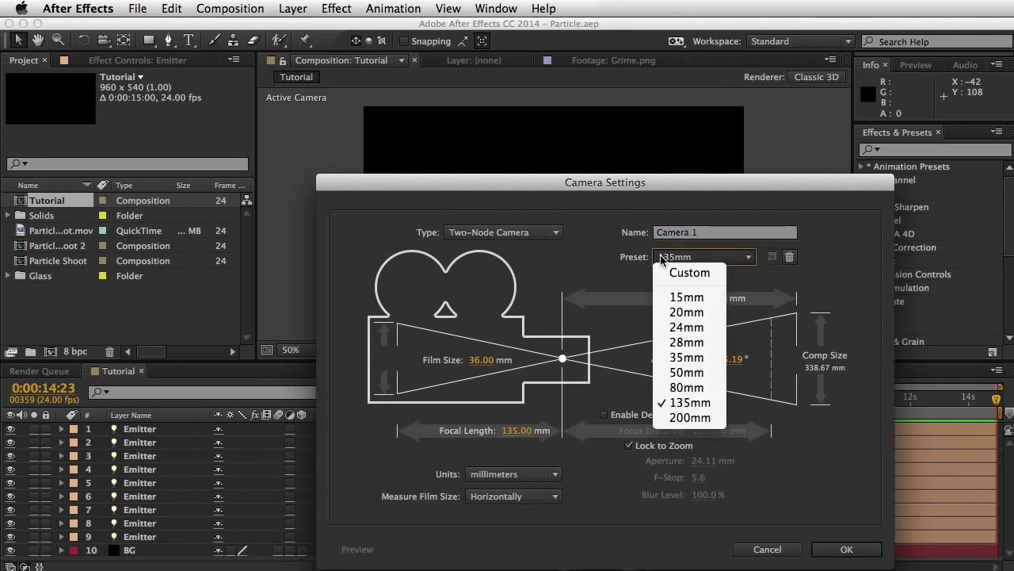
left_click(614, 296)
left_click(843, 550)
At the first frame, dolly Camera 1 toward the lights with the Track Z Camera tool to a Z position of about -1508.
left_click_drag(642, 395, 399, 398)
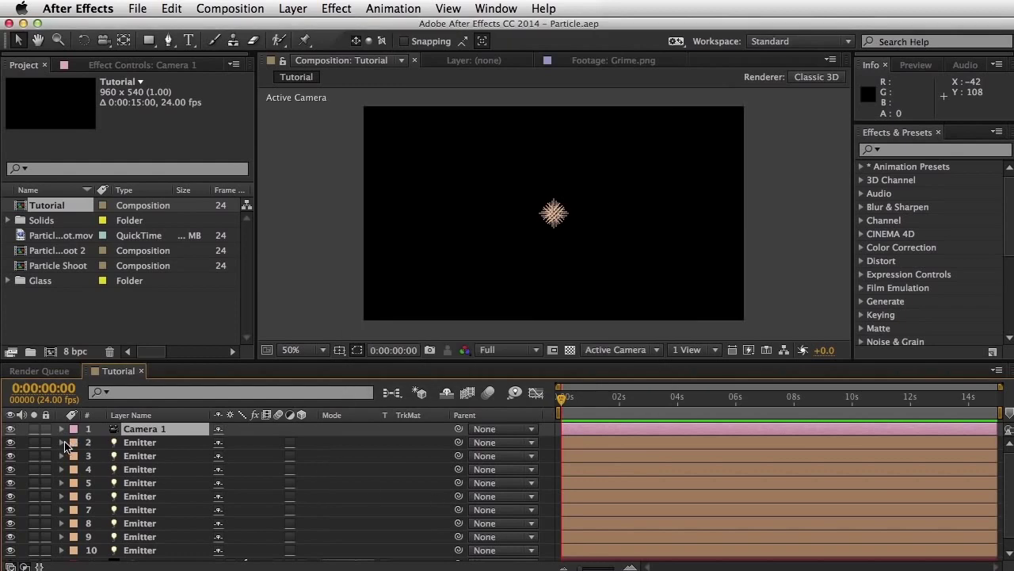
left_click(111, 45)
left_click_drag(110, 45, 162, 94)
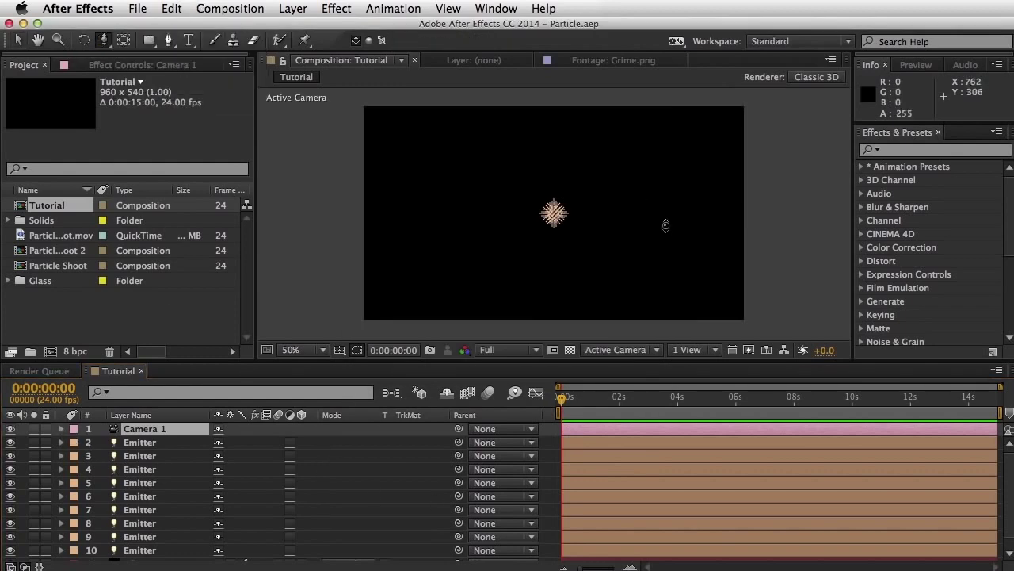
left_click_drag(627, 298, 588, 205)
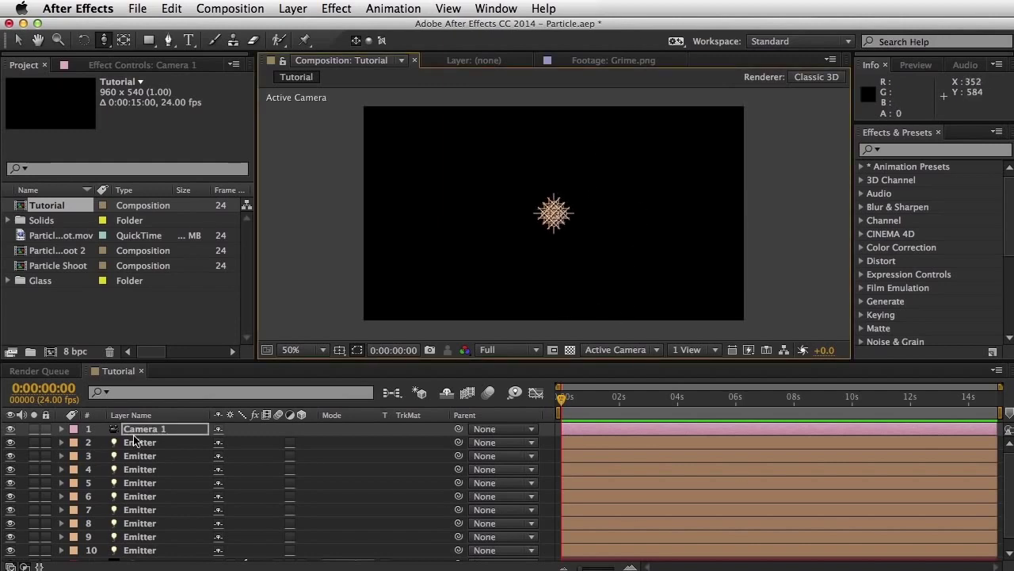
Start keyframing Camera 1's Point of Interest and Position at the first frame, then collapse its properties.
key("p")
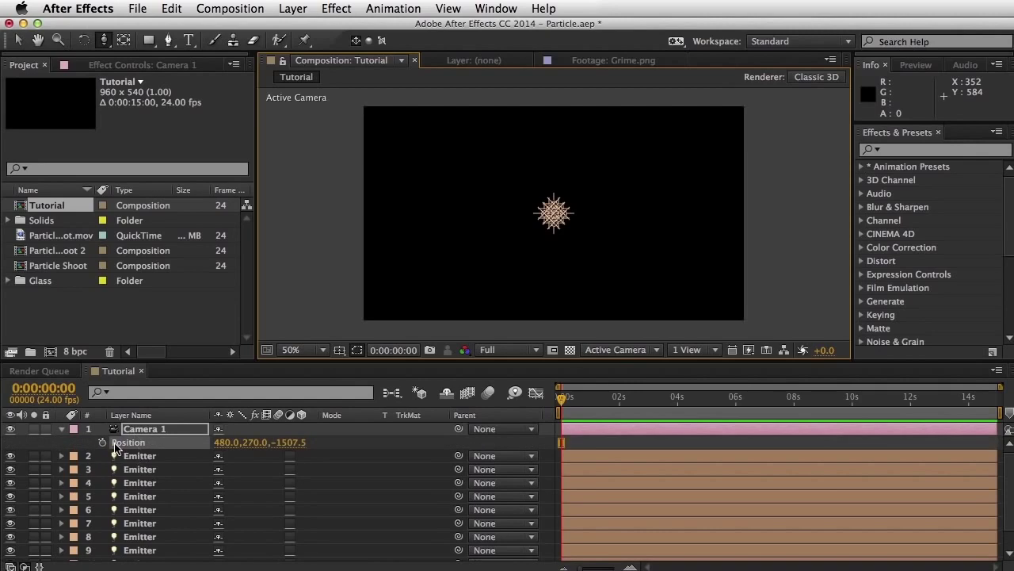
left_click(61, 429)
left_click(61, 430)
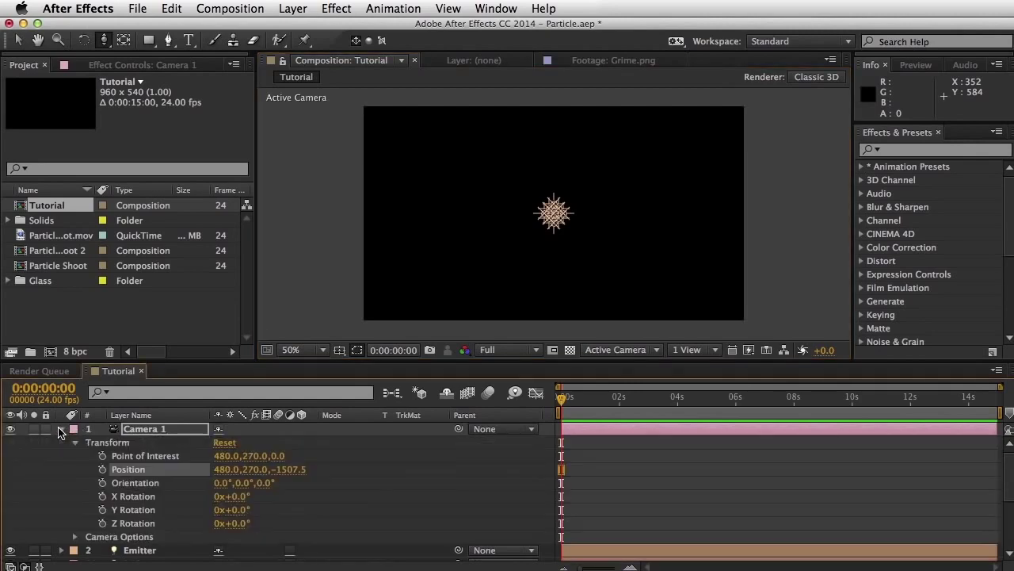
left_click(102, 456)
left_click(102, 469)
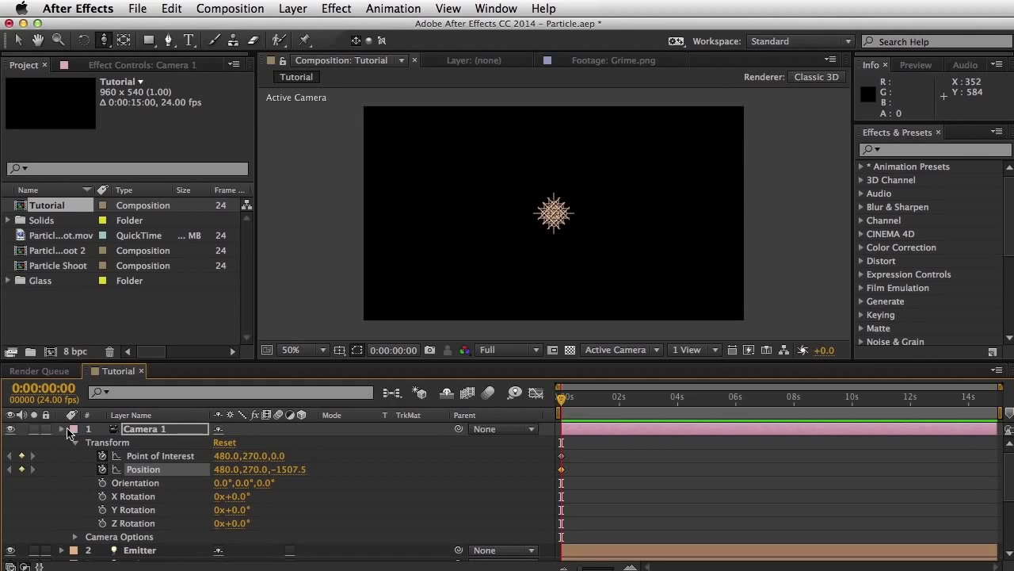
left_click(63, 428)
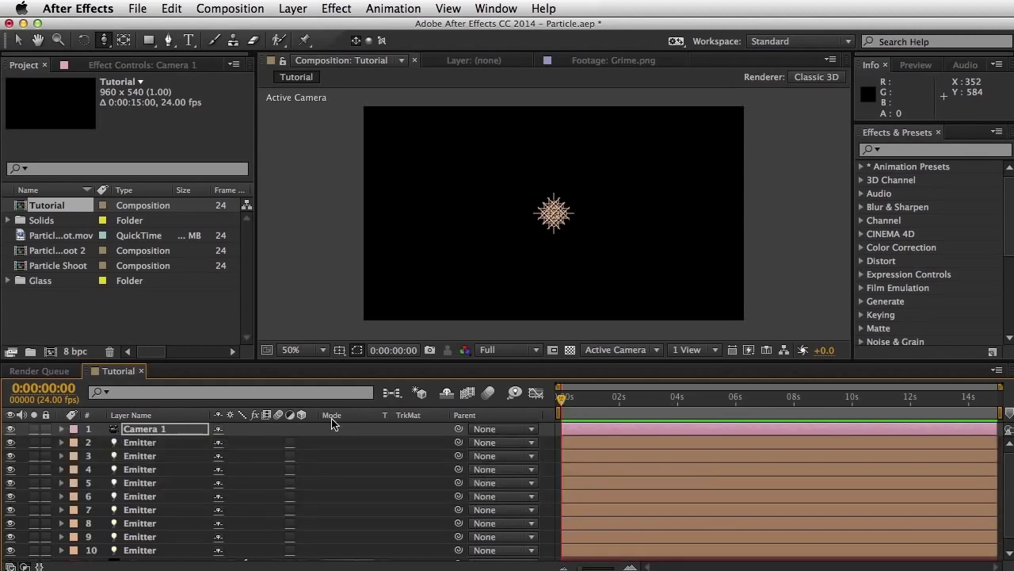
At the last frame, dolly Camera 1 in until the outermost lights leave the black frame, and scrub back to 0:00:12:09 to check the move.
left_click(162, 432)
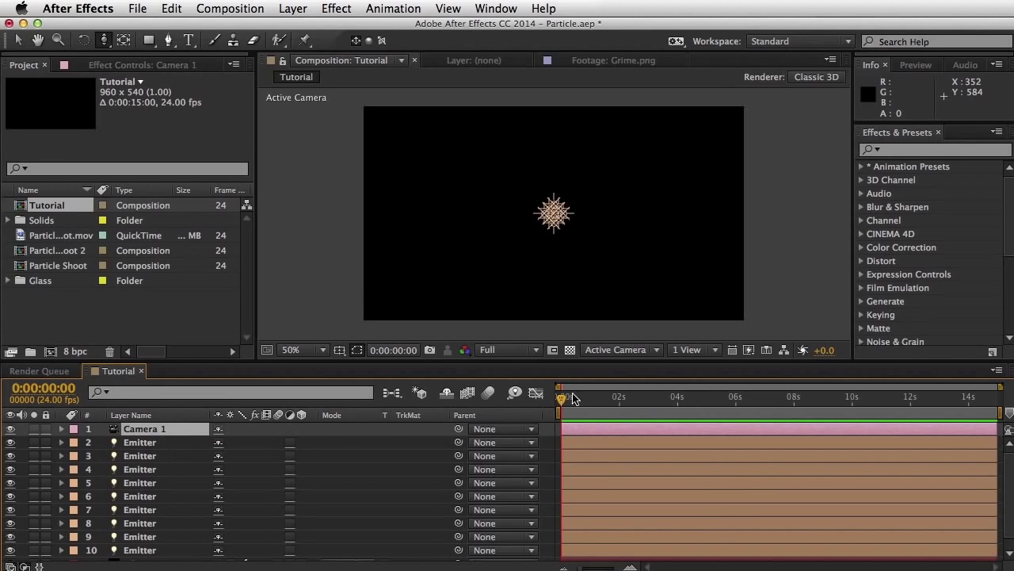
left_click_drag(565, 398, 997, 399)
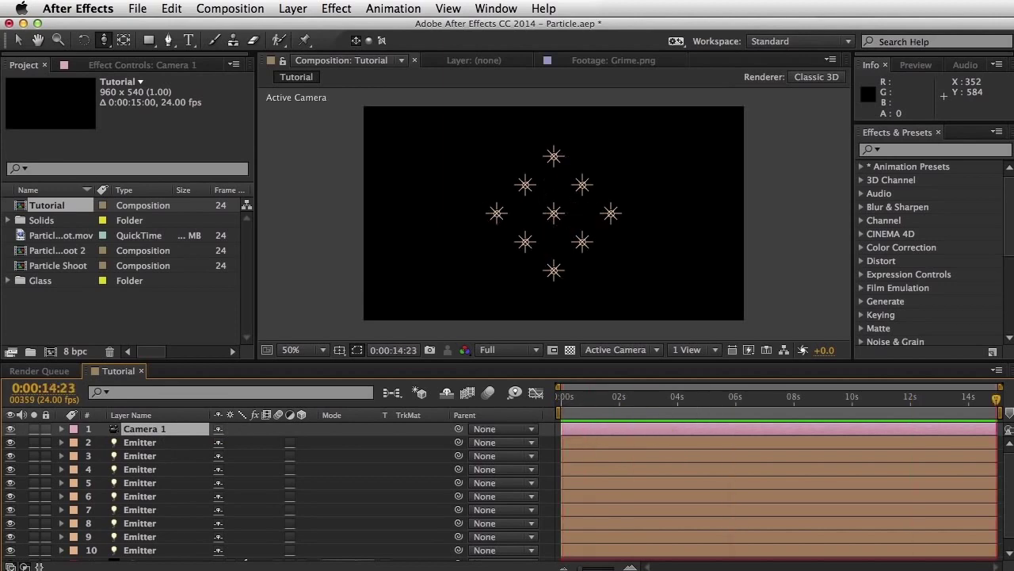
left_click_drag(595, 294, 583, 264)
left_click_drag(595, 273, 533, 87)
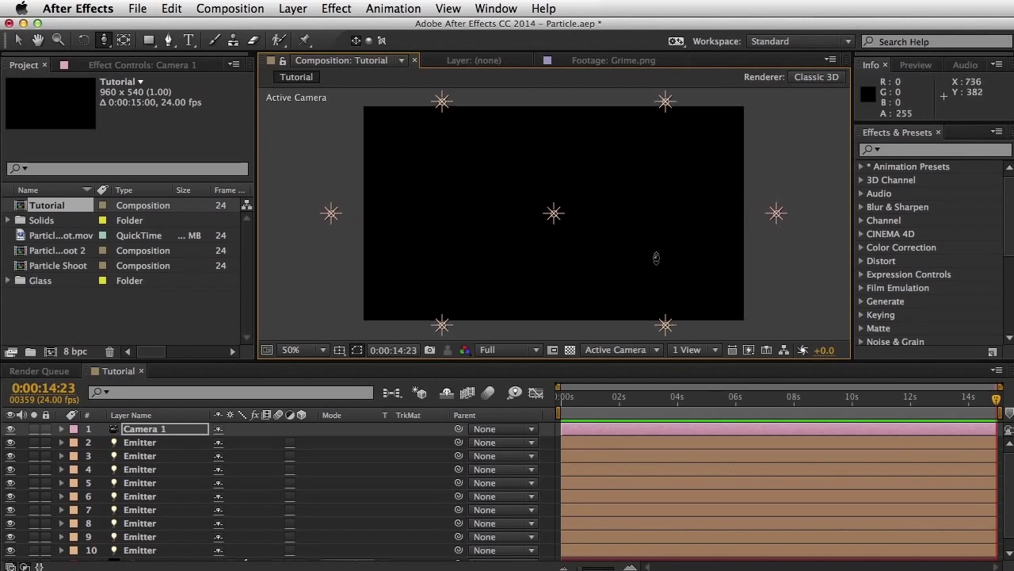
left_click(824, 398)
left_click_drag(829, 406, 922, 399)
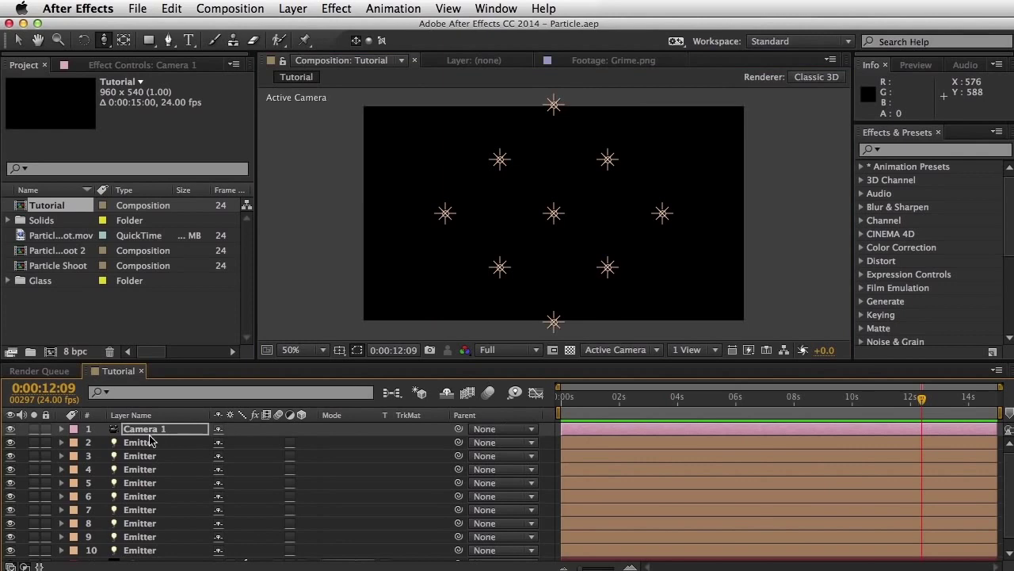
Drive Camera 1's Z Rotation with the expression time*50, save the project, and preview the spin from the first frame.
key("r")
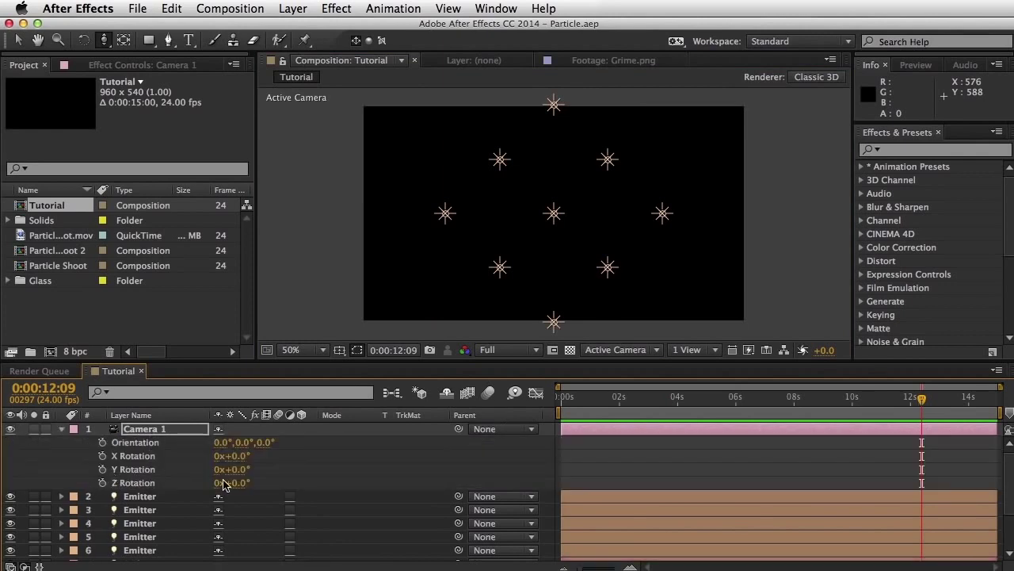
left_click_drag(238, 482, 274, 486)
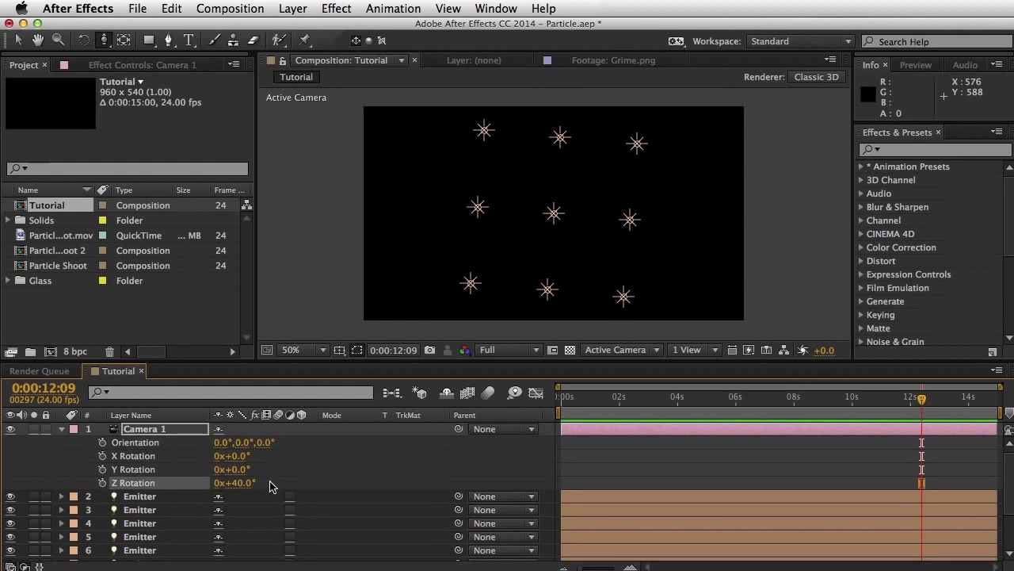
key("ctrl+z")
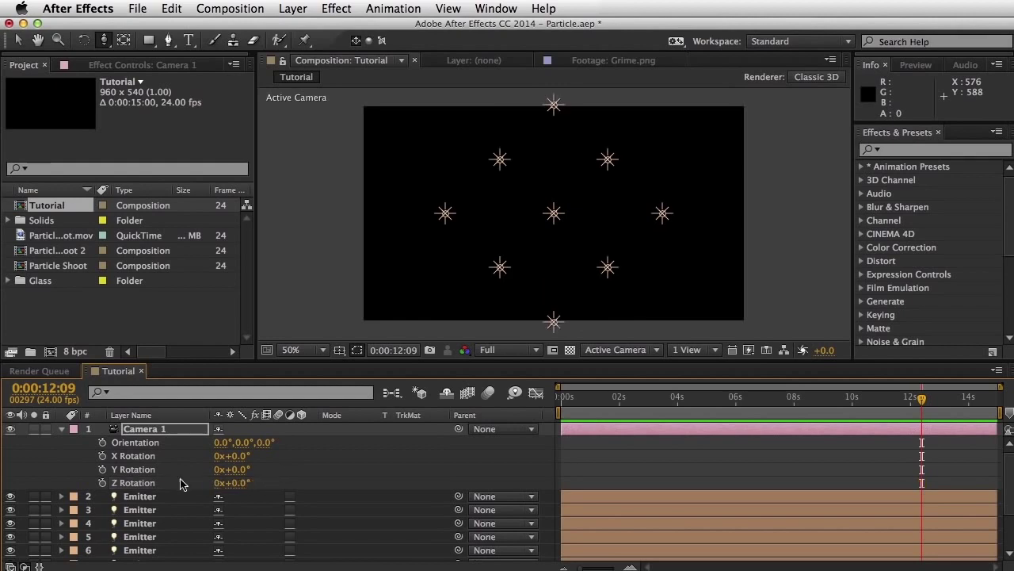
left_click(103, 482, "alt")
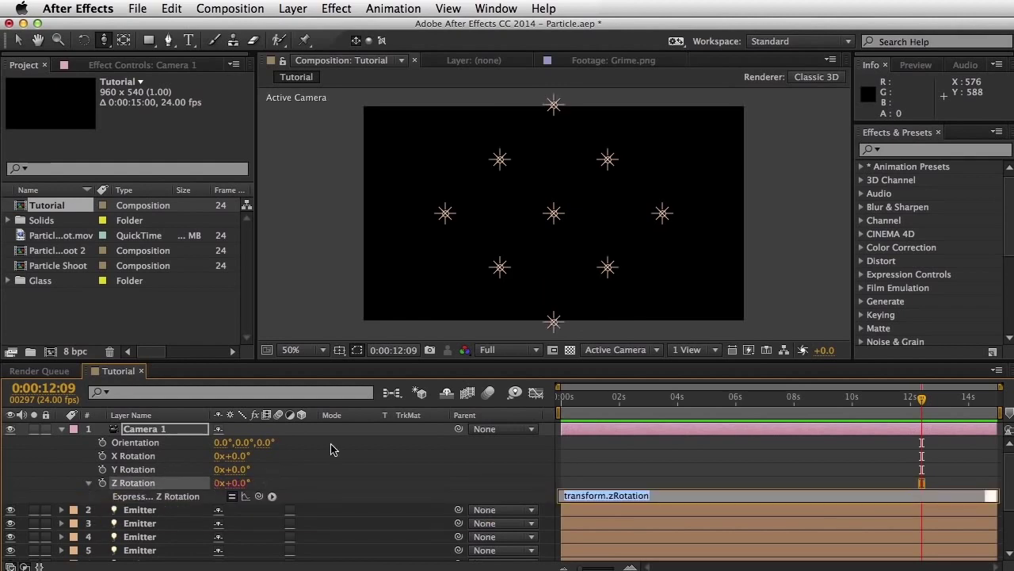
type("time*50")
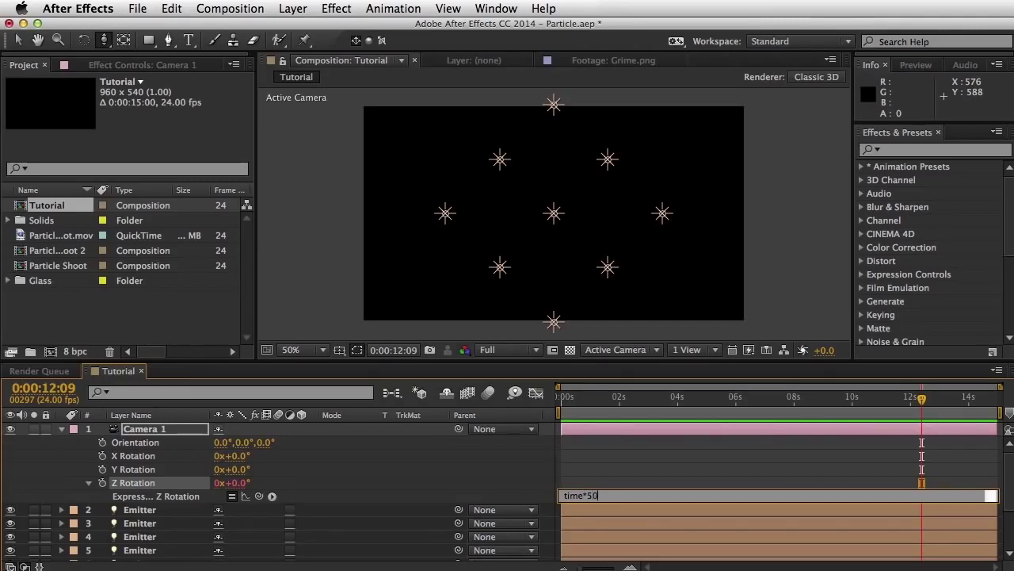
key("KP_Enter")
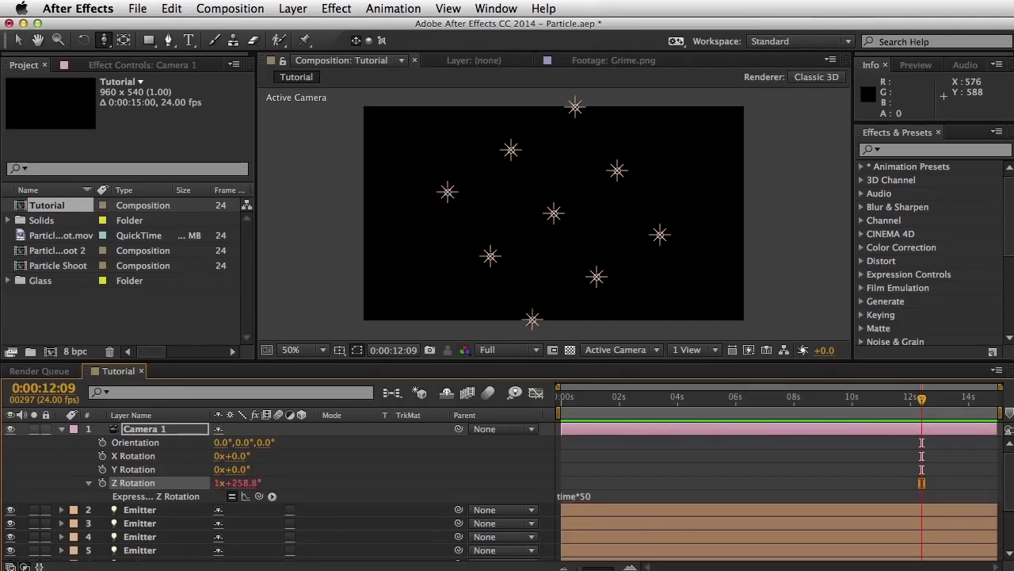
key("super+s")
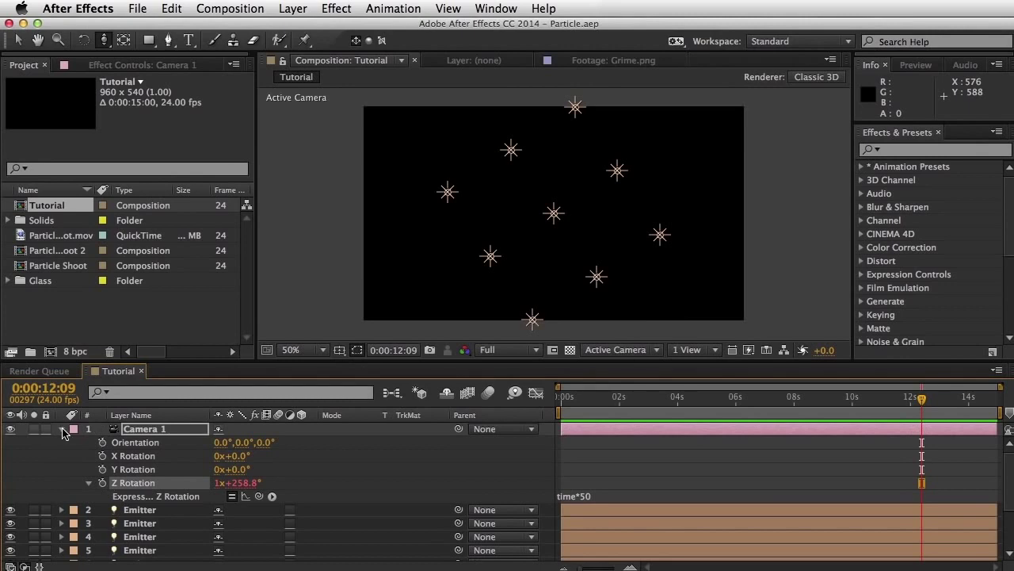
left_click(61, 428)
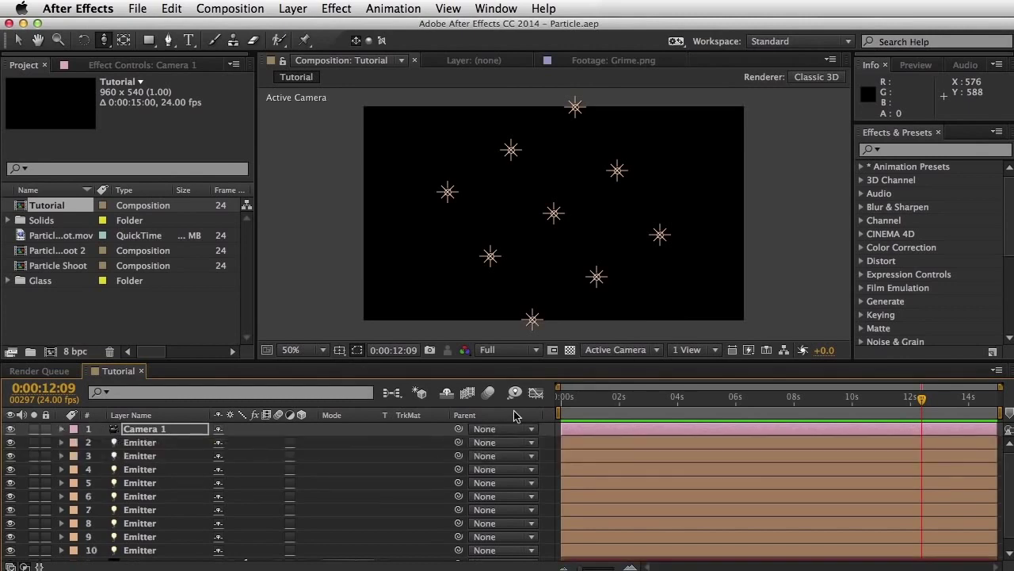
key("Home")
key("space")
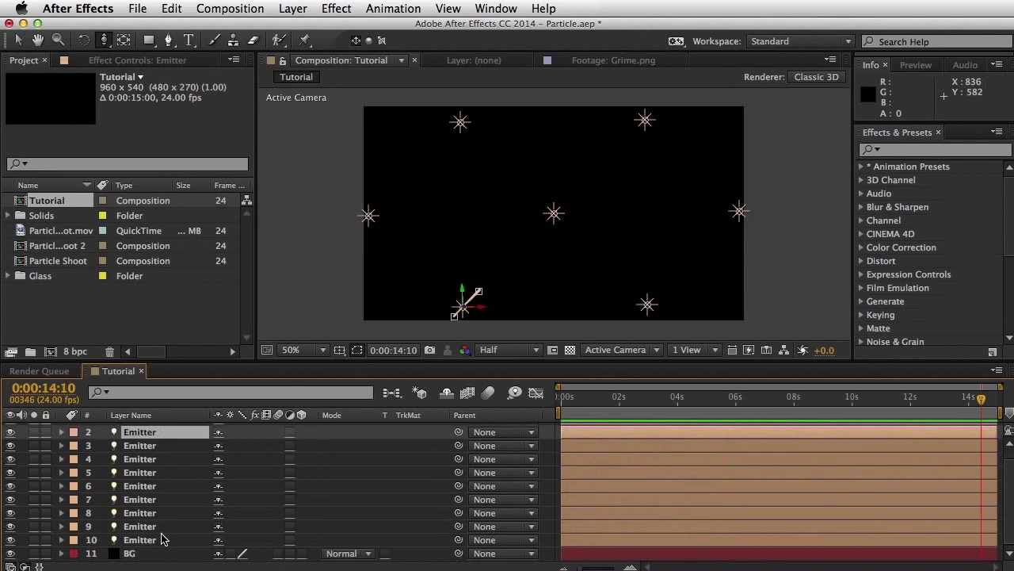
Mark all the Emitter lights as shy, hide shy layers from the timeline, and save the project.
left_click(160, 536, "shift")
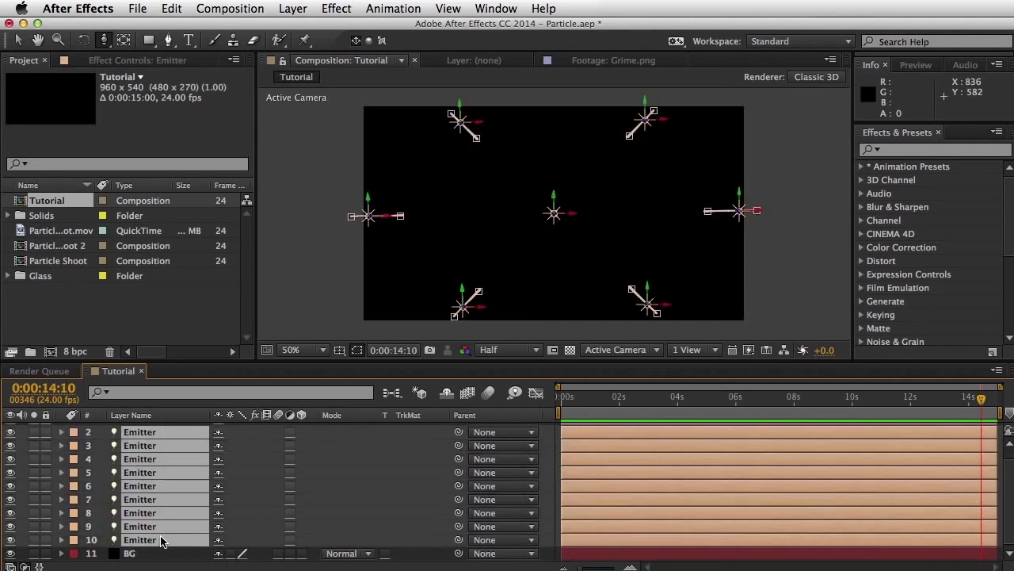
scroll(255, 512, "up", 1)
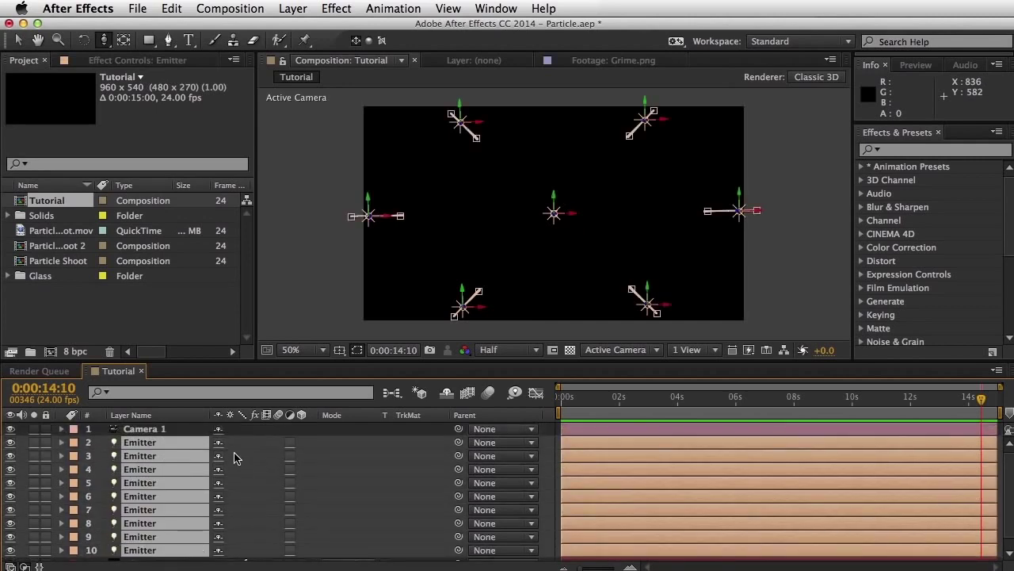
left_click_drag(219, 449, 220, 550)
left_click(447, 393)
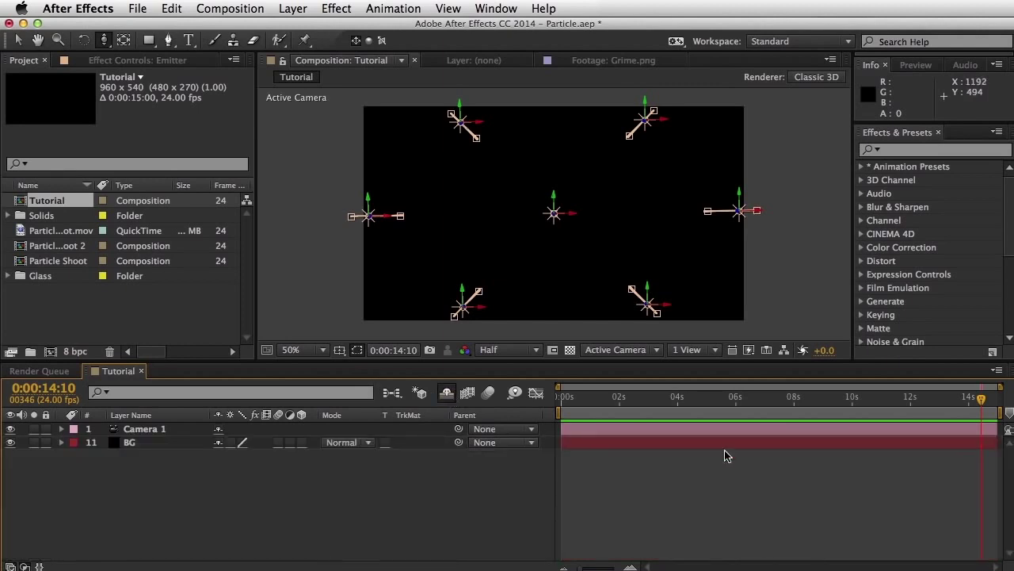
key("super+s")
left_click(678, 480)
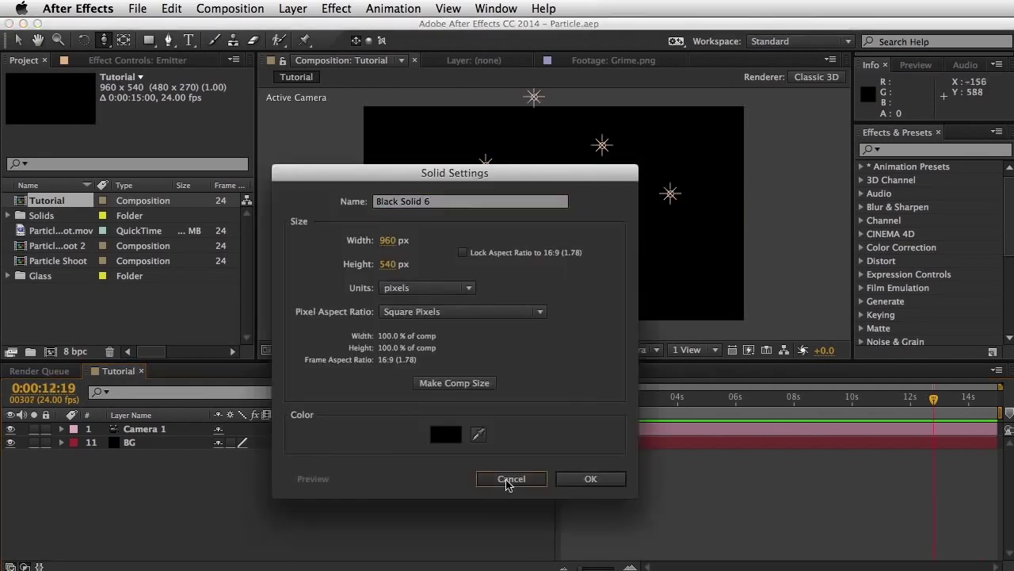
Add a new black 960 x 540 px solid named Particles and save the project.
left_click(512, 478)
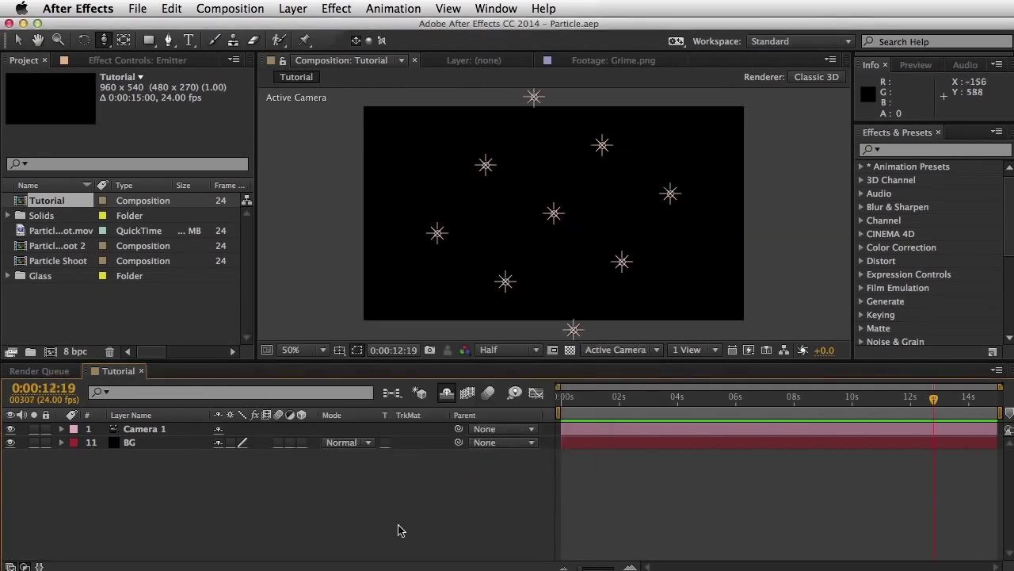
left_click(292, 10)
mouse_move(357, 35)
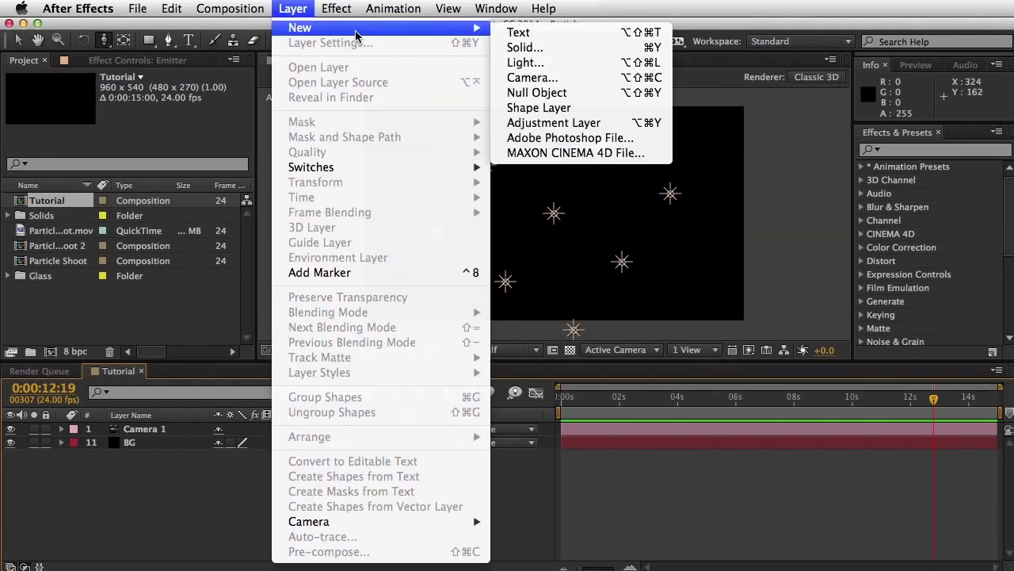
left_click(571, 48)
type("Particles")
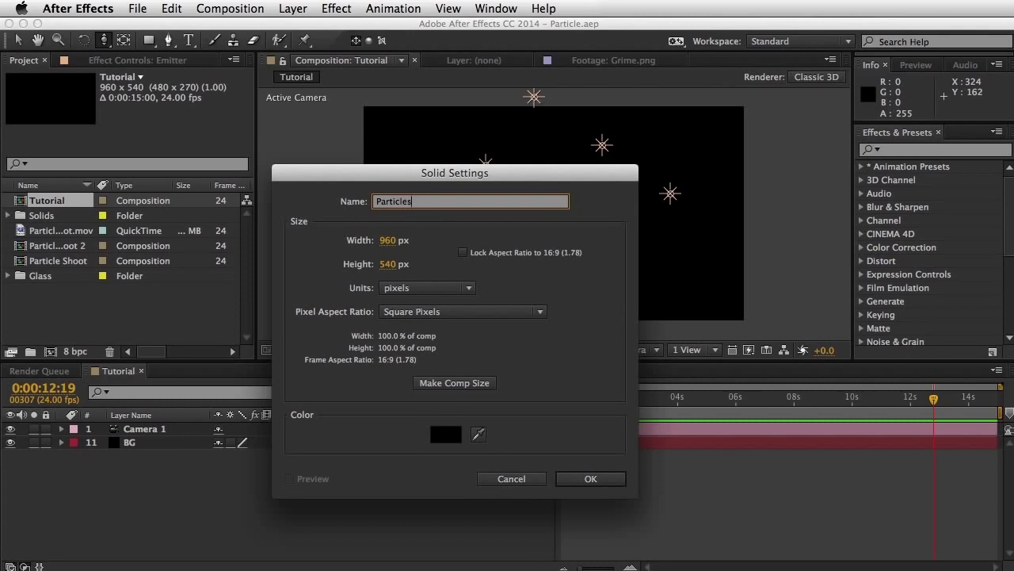
key("Return")
key("super+s")
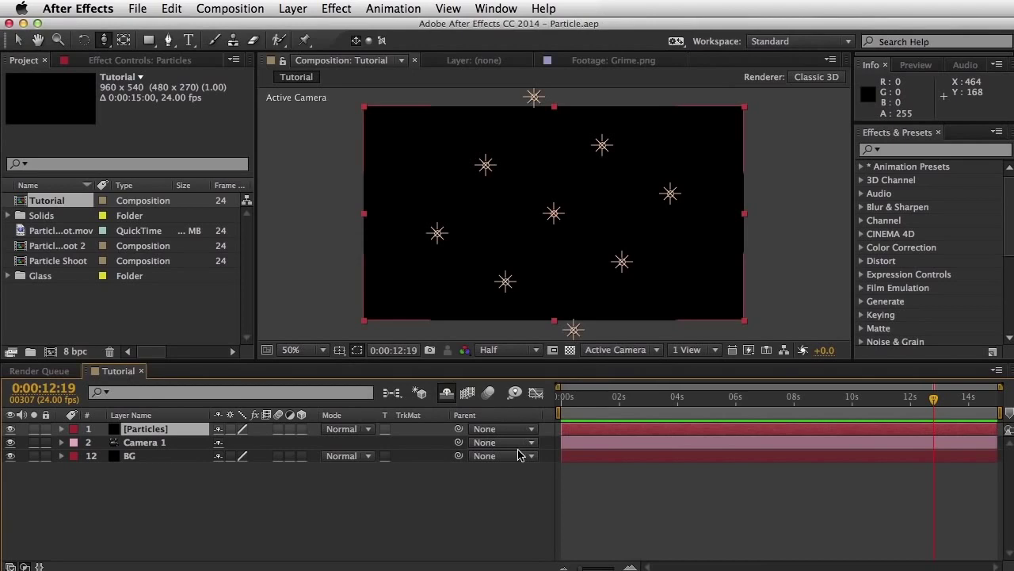
Find the Trapcode Particular effect and apply it to the Particles solid.
left_click(893, 151)
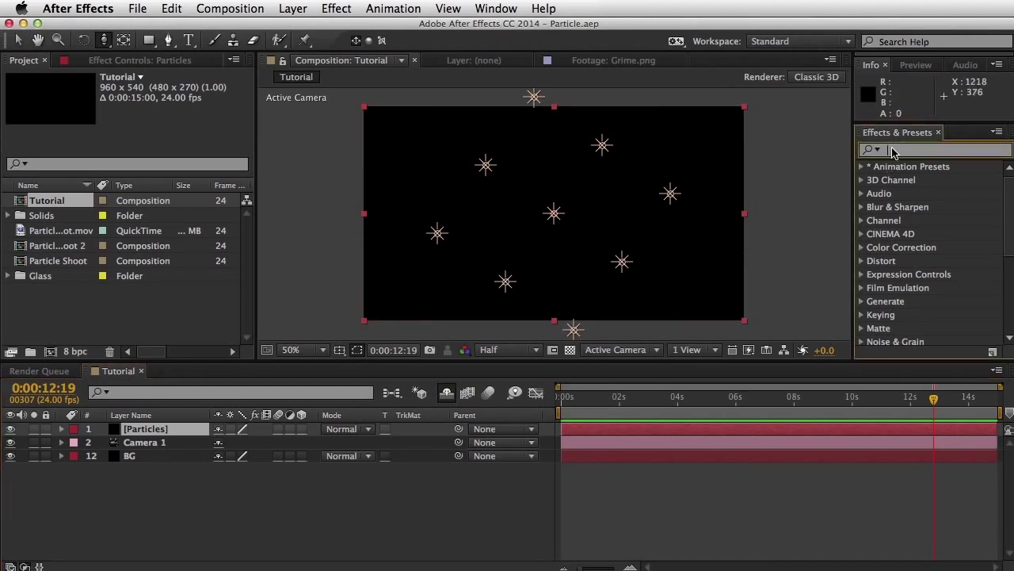
type("parti")
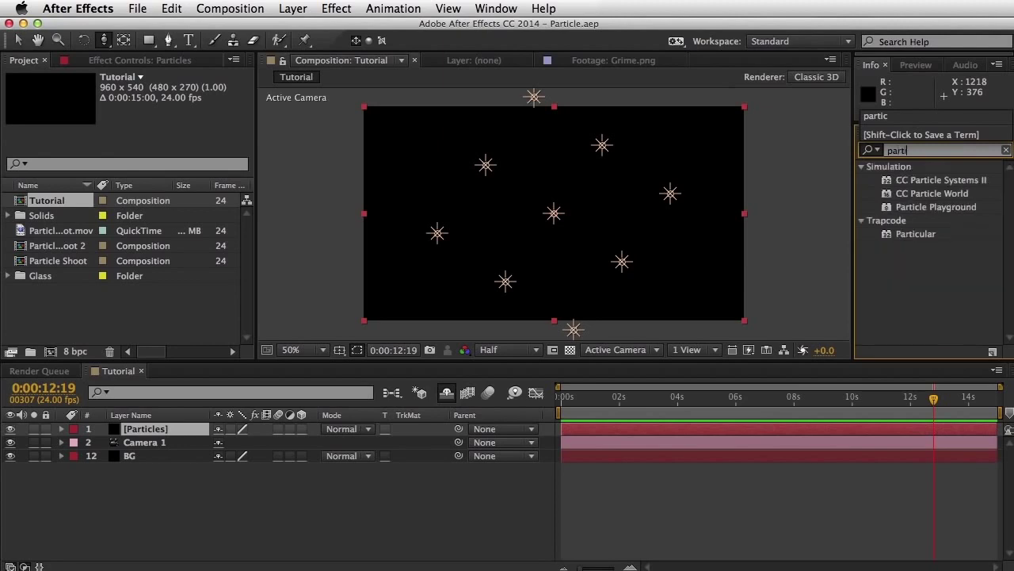
left_click(292, 8)
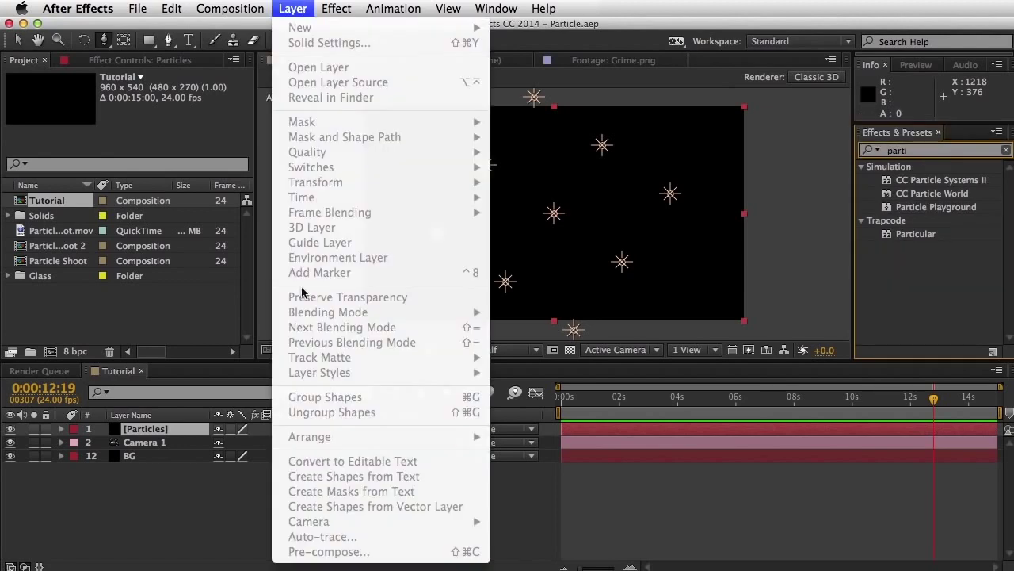
left_click(190, 442)
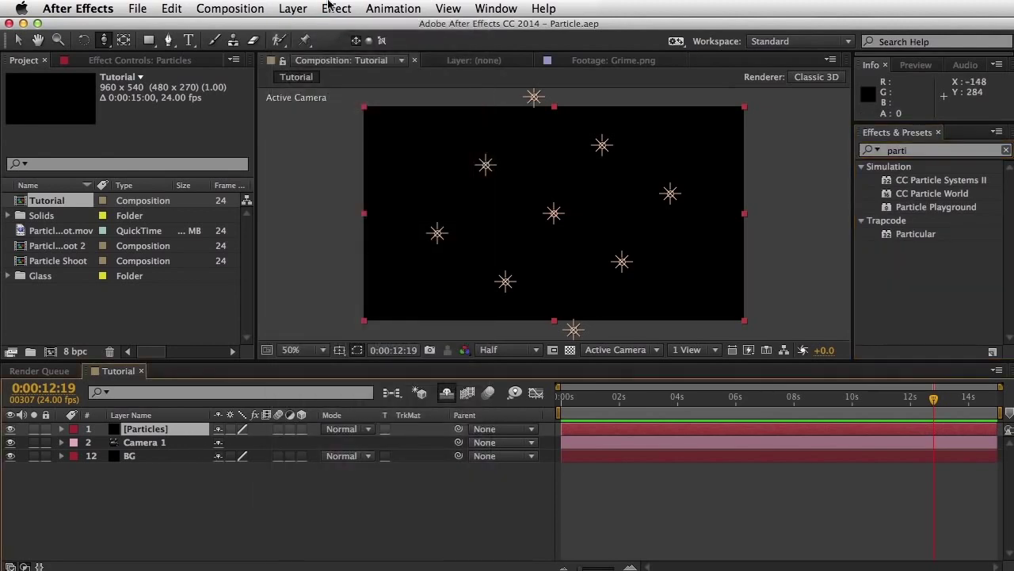
left_click(305, 8)
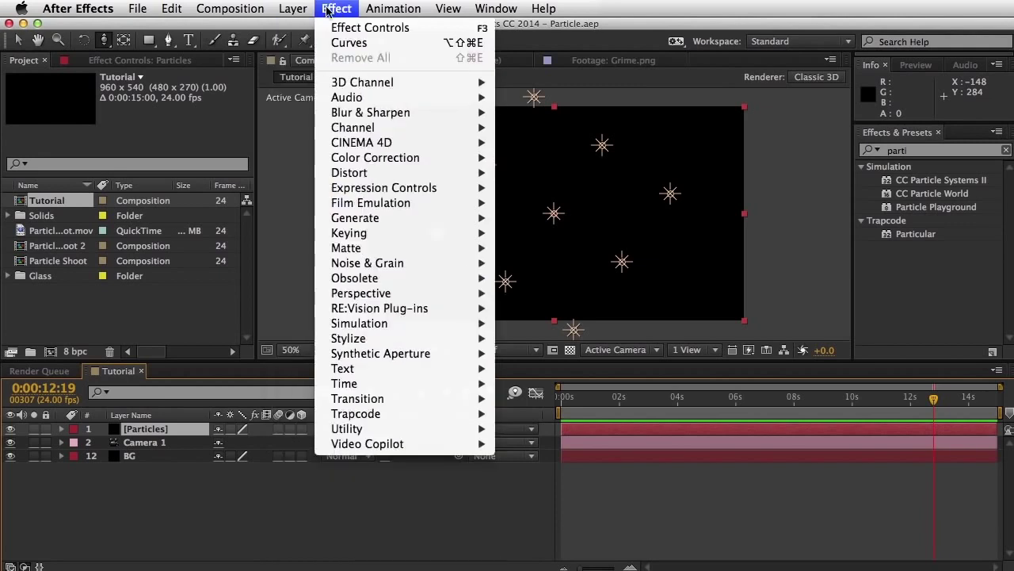
mouse_move(374, 418)
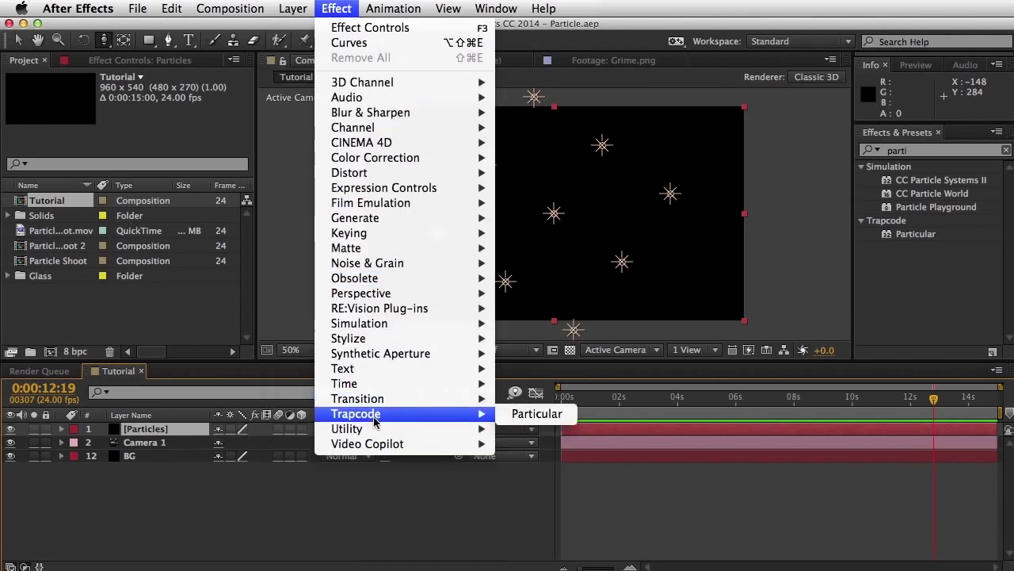
left_click(537, 414)
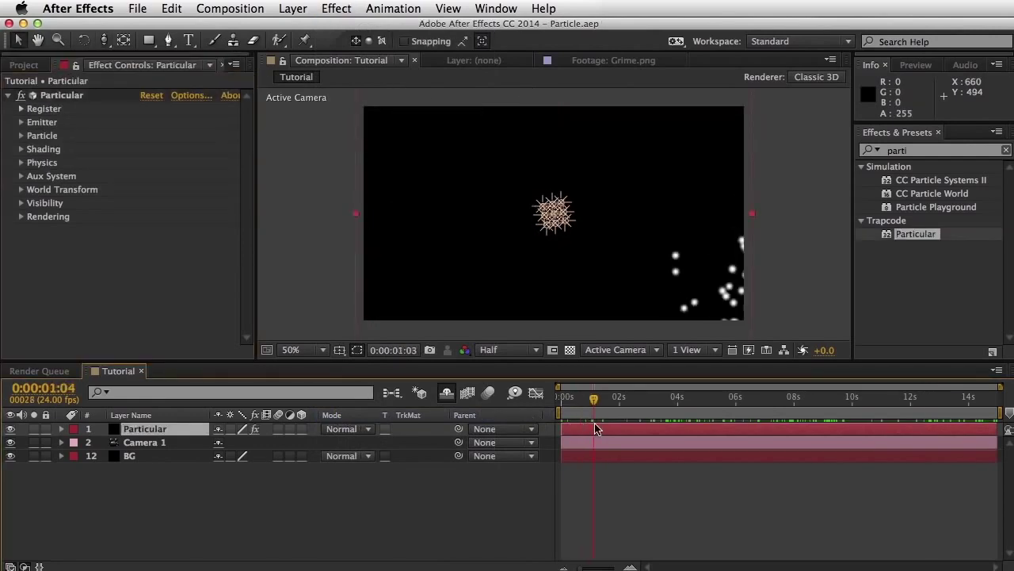
Set Particular's Emitter Type to Light(s) and scrub to 0:00:09:15 to check the particles.
left_click(22, 136)
scroll(26, 140, "up", 2)
left_click(21, 135)
left_click(21, 122)
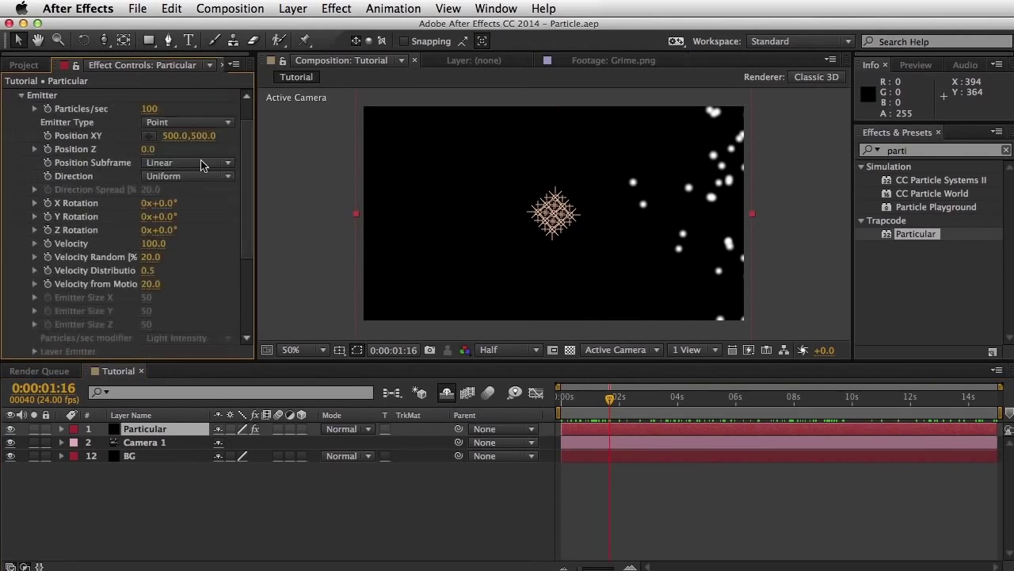
left_click(184, 122)
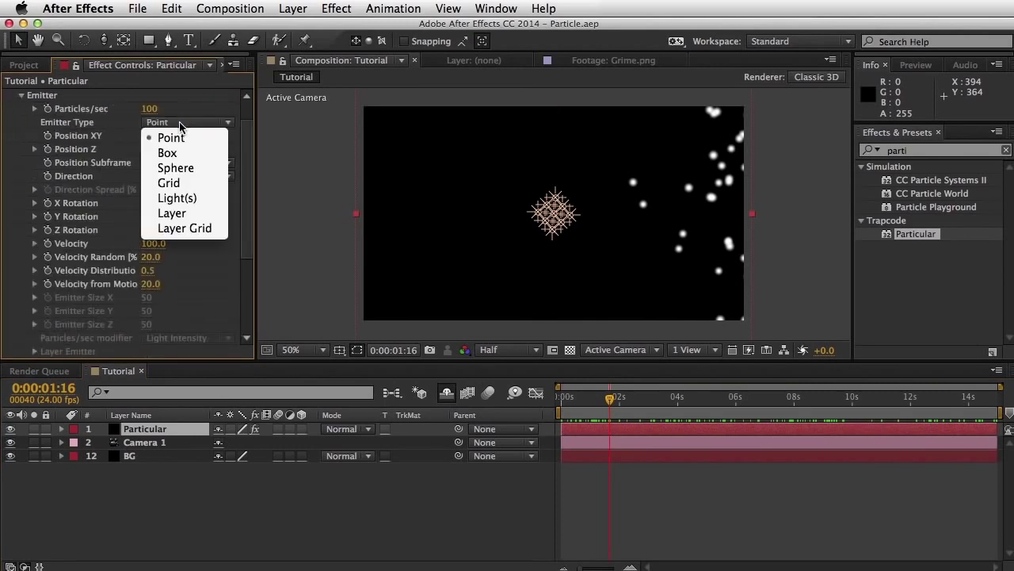
left_click(192, 203)
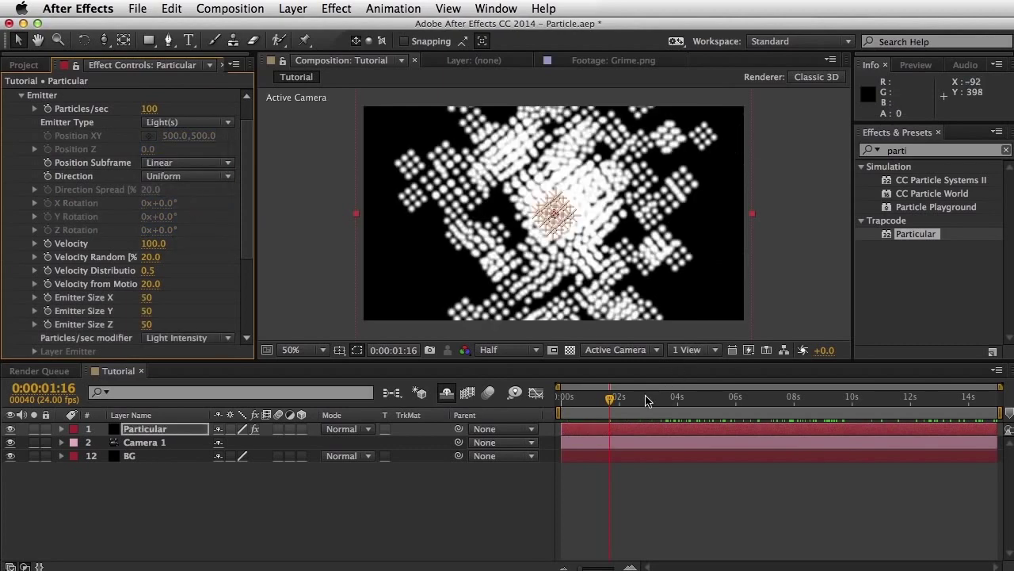
left_click(638, 397)
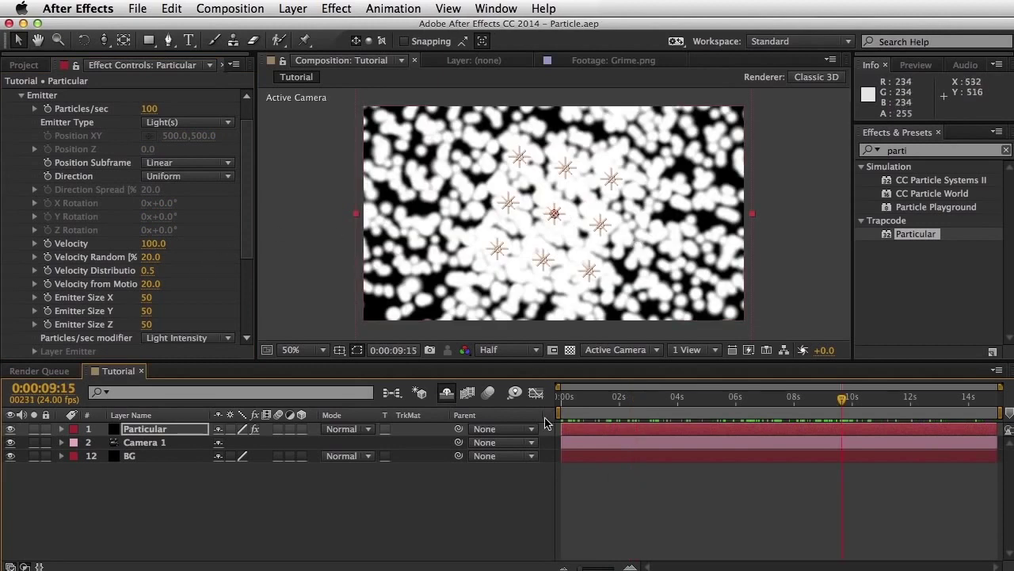
Set Particular's Velocity, Velocity Random, Velocity Distribution, Velocity from Motion, and Emitter Size X, Y and Z all to 0.
left_click(157, 244)
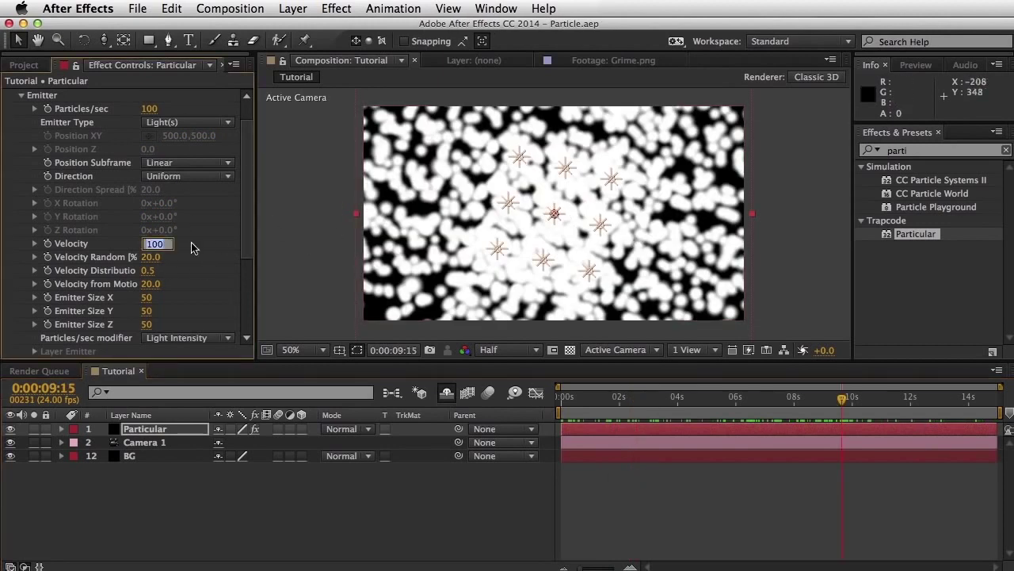
type("0")
key("Tab")
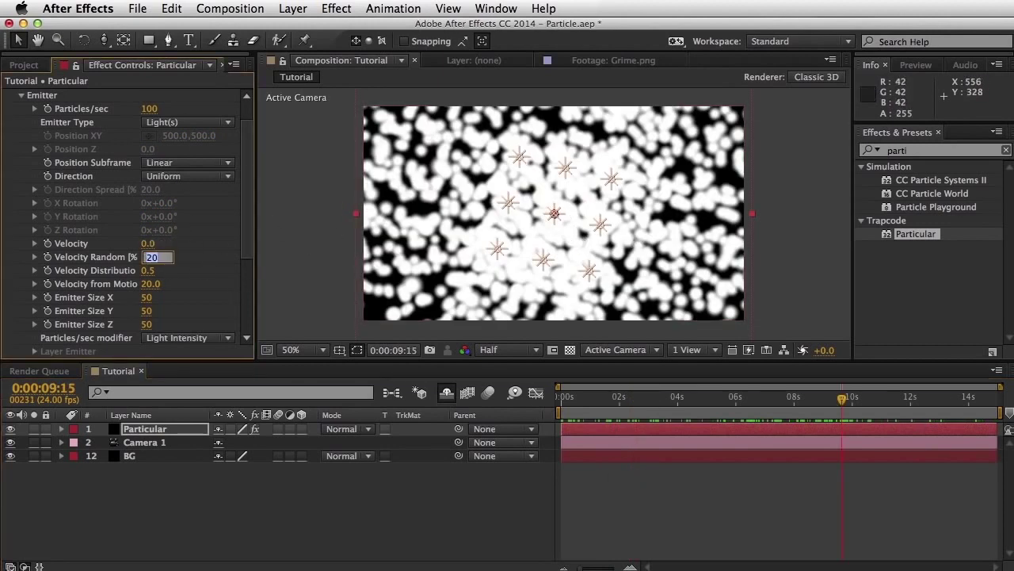
type("0")
key("Tab")
type("0")
key("Tab")
type("0")
key("Tab")
type("0")
key("Tab")
type("0")
key("Tab")
type("0")
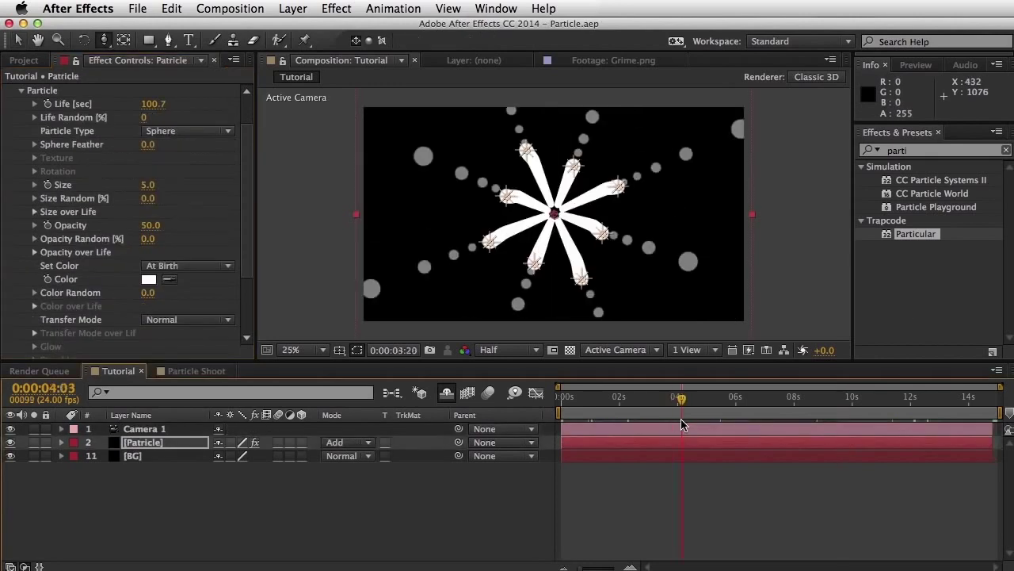
Set the particle Size to 0.5 and scrub to 0:00:07:06 to check the trails.
left_click_drag(681, 419, 759, 416)
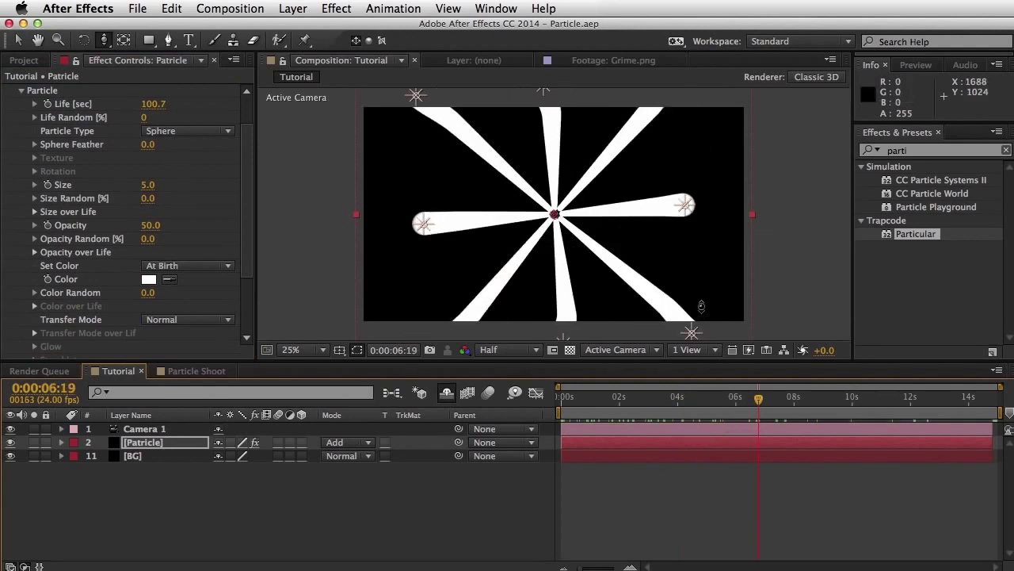
left_click(147, 185)
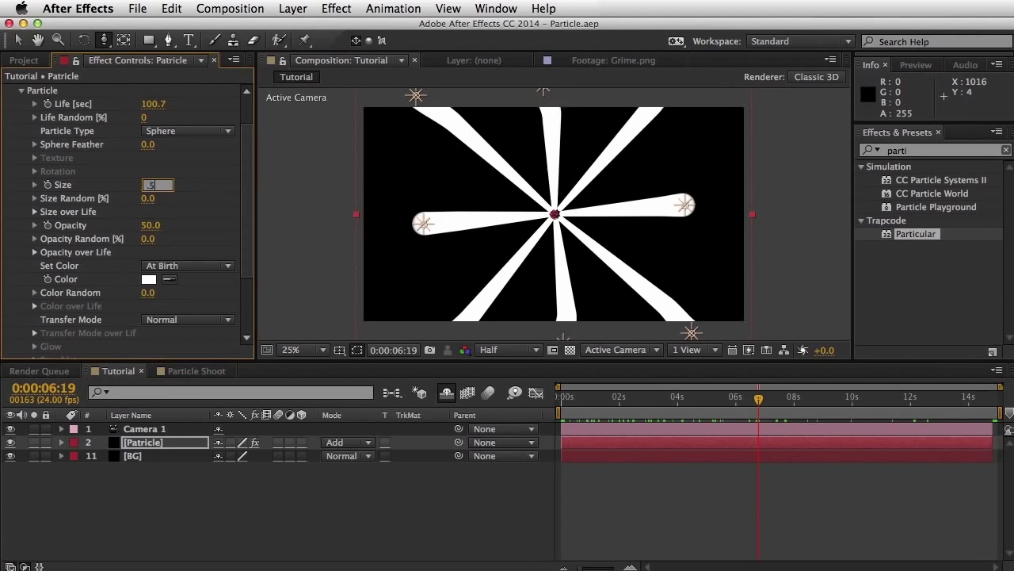
type(".5")
key("Return")
left_click(760, 405)
mouse_move(760, 405)
left_mouse_down()
mouse_move(944, 404)
mouse_move(776, 406)
left_mouse_up()
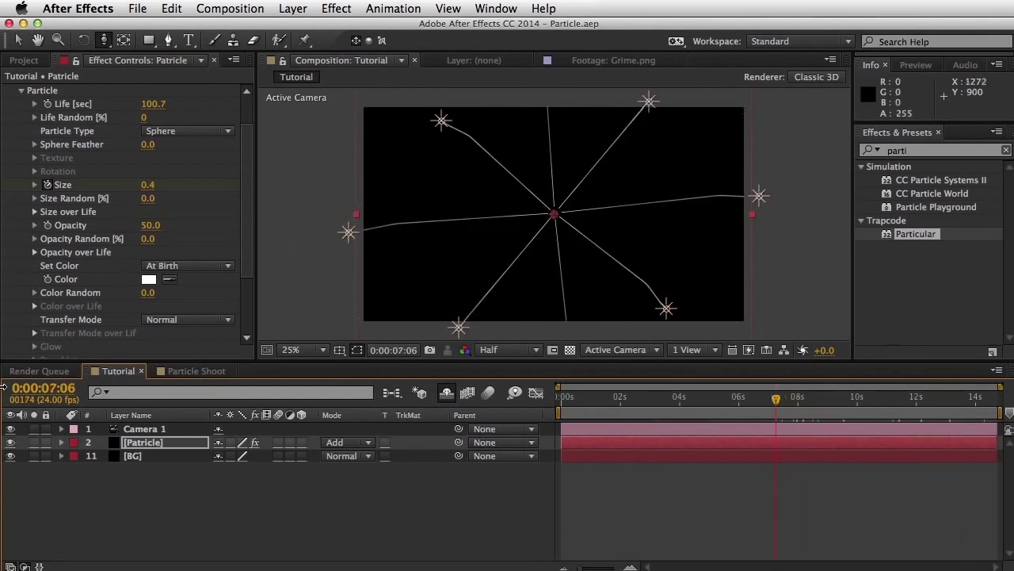
In the Particle Shoot composition, hide the seven layers from Grading through Black Solid 4 to expose the bare particles, and save.
left_click(198, 370)
scroll(144, 479, "up", 6)
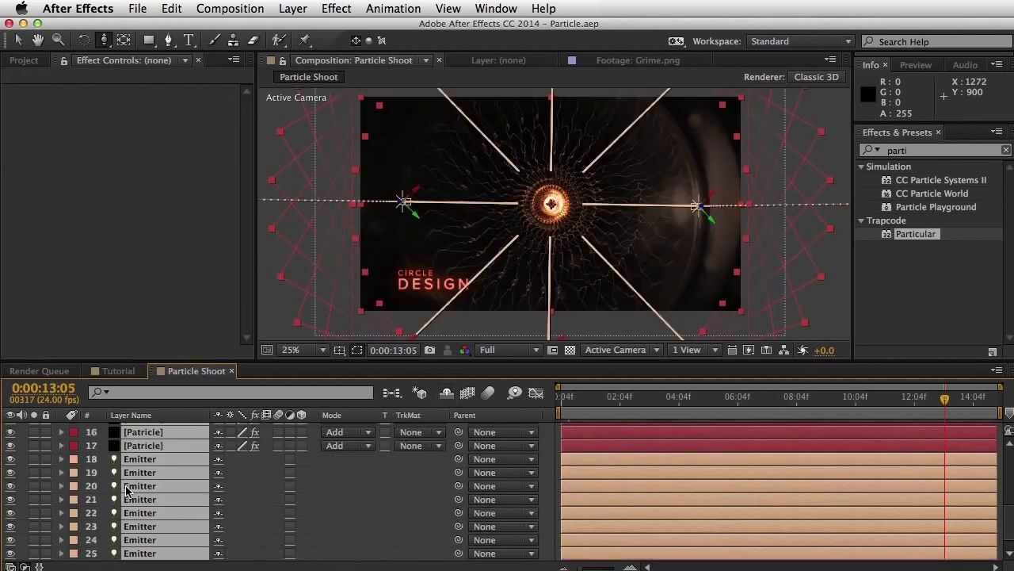
left_click(161, 484)
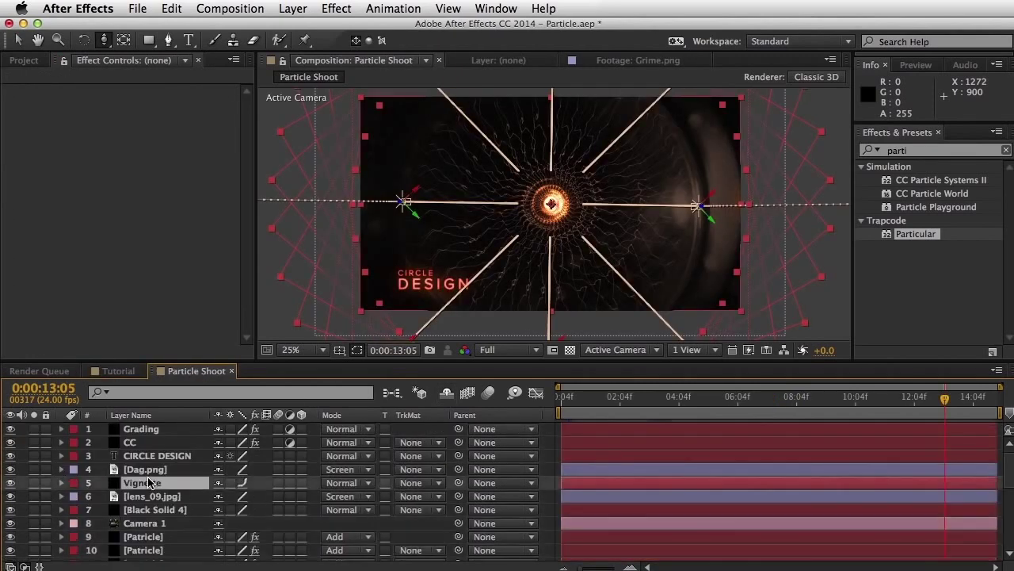
left_click_drag(10, 429, 11, 511)
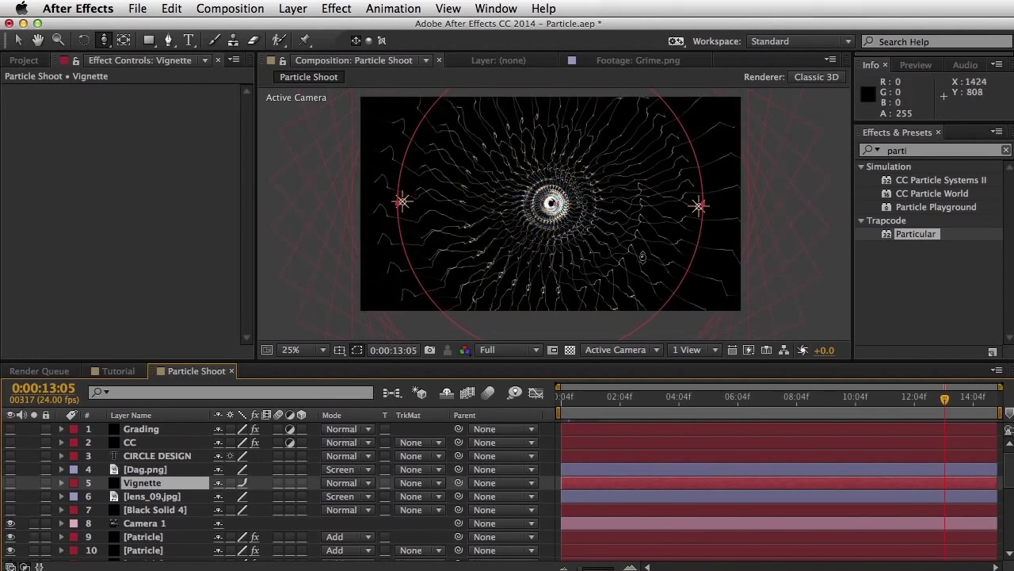
key("super+s")
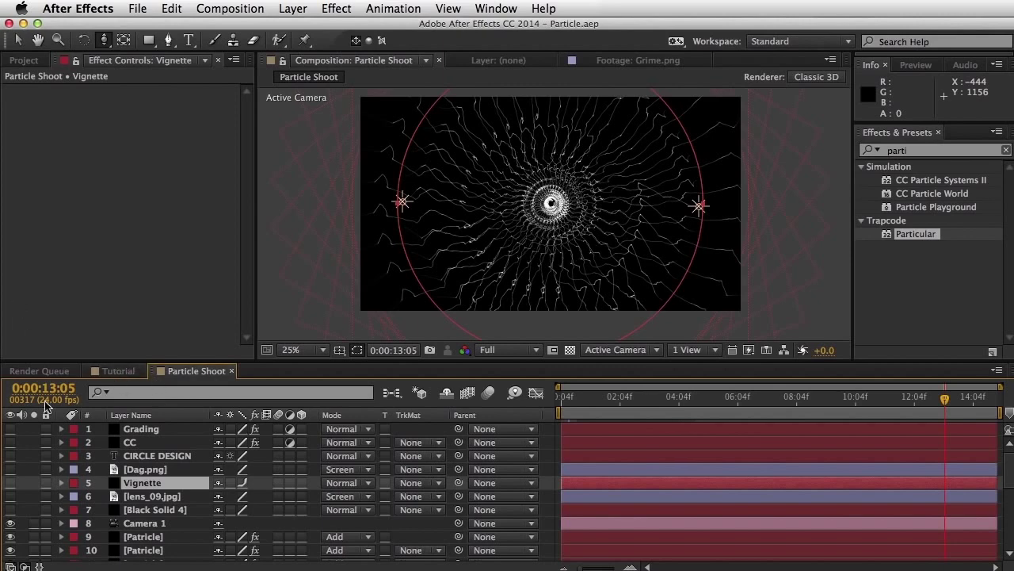
Back in the Tutorial composition, set the Complexity of the Patricle layer's Particular air Turbulence Field to 10.
left_click(119, 371)
left_click(157, 442)
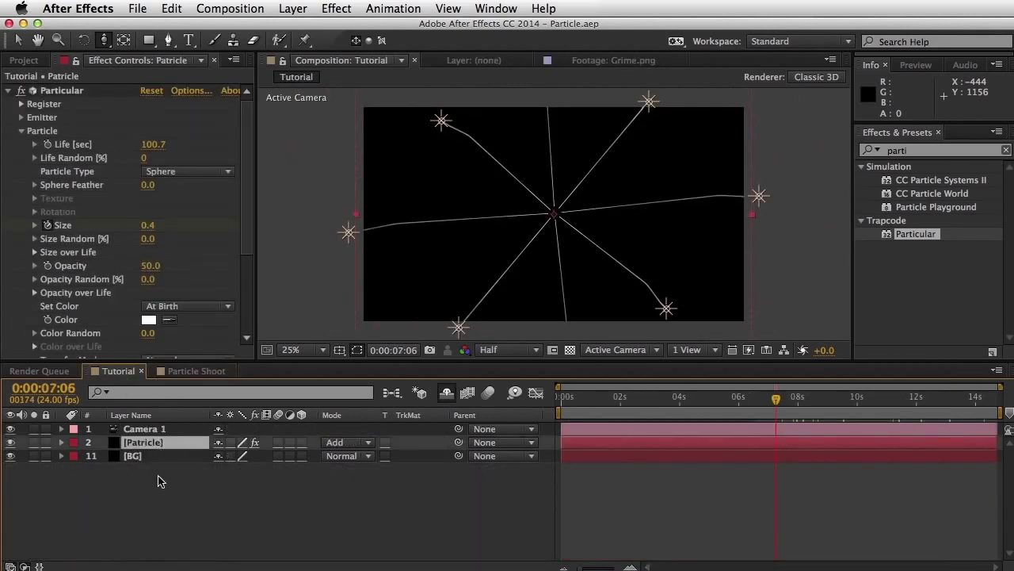
left_click(21, 131)
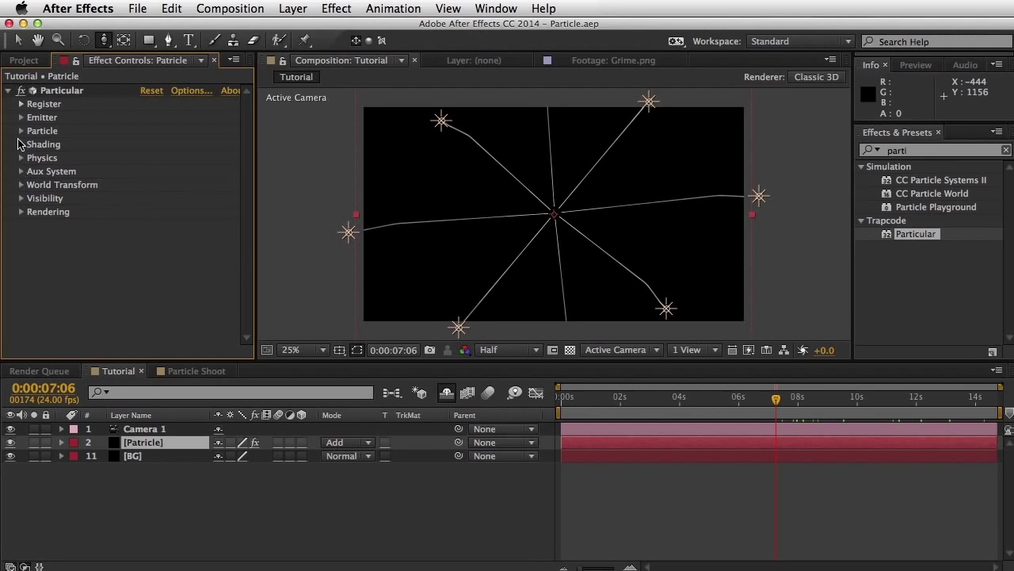
left_click(21, 131)
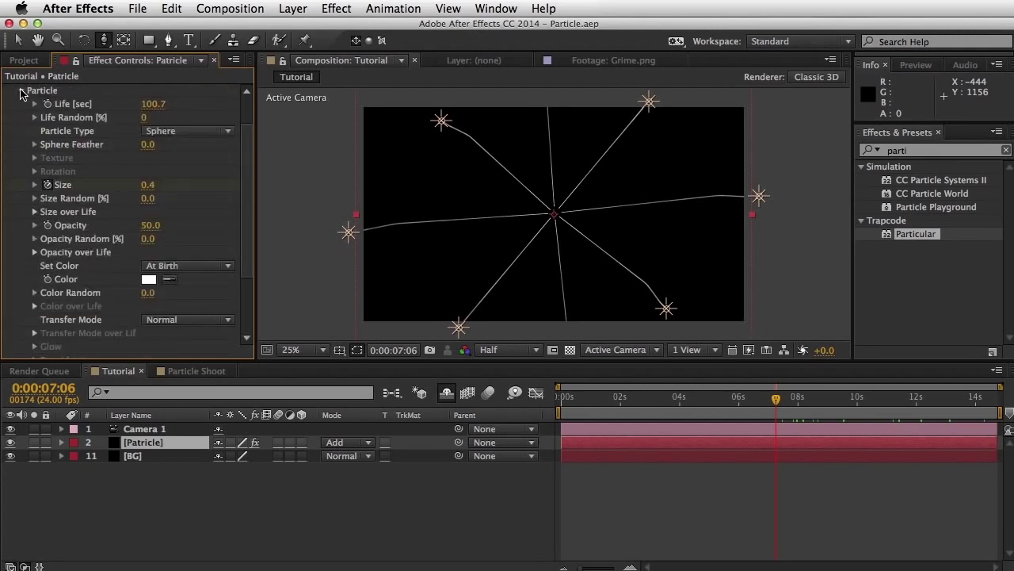
left_click(21, 91)
left_click(19, 159)
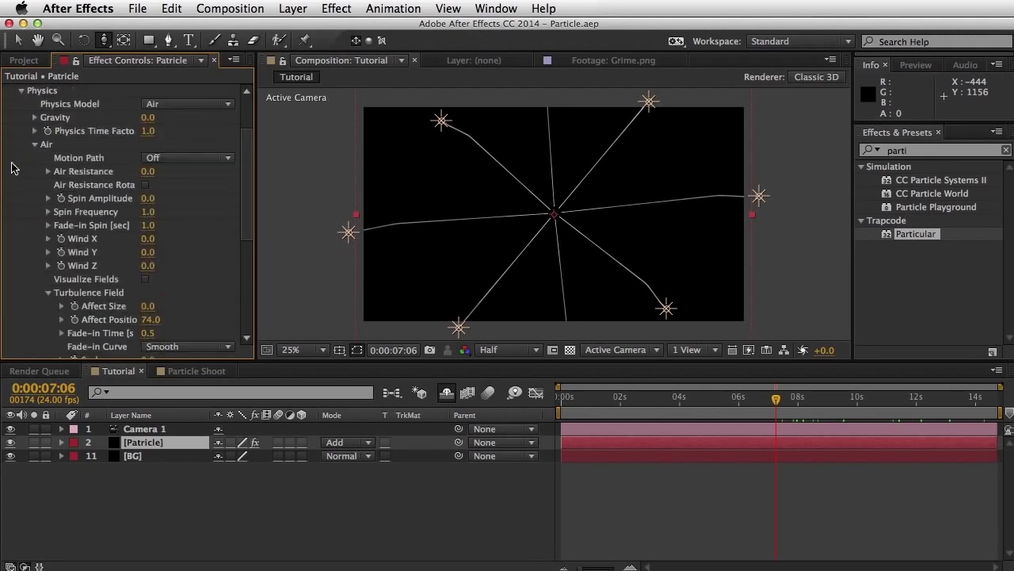
left_click(49, 293)
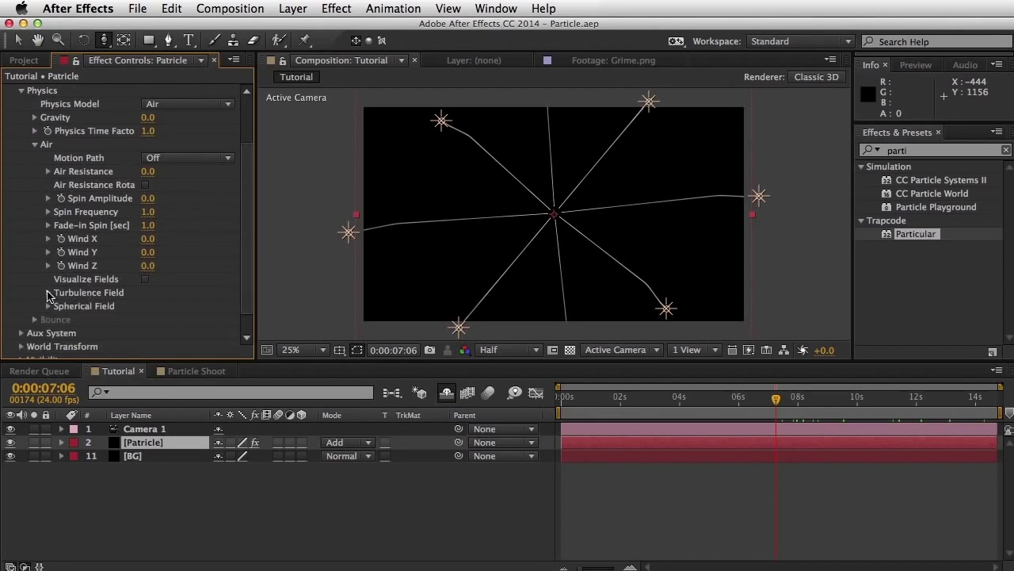
left_click(49, 294)
mouse_move(145, 243)
left_mouse_down()
mouse_move(153, 229)
mouse_move(193, 239)
mouse_move(178, 242)
left_mouse_up()
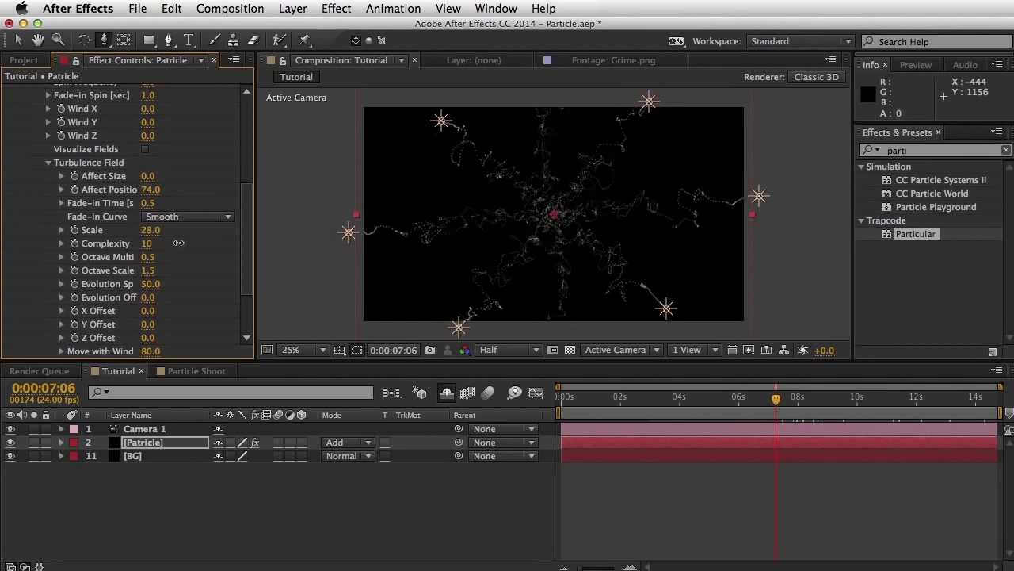
Set the Turbulence Field's Scale to 5 and save the project.
left_click(150, 230)
type("5")
key("Return")
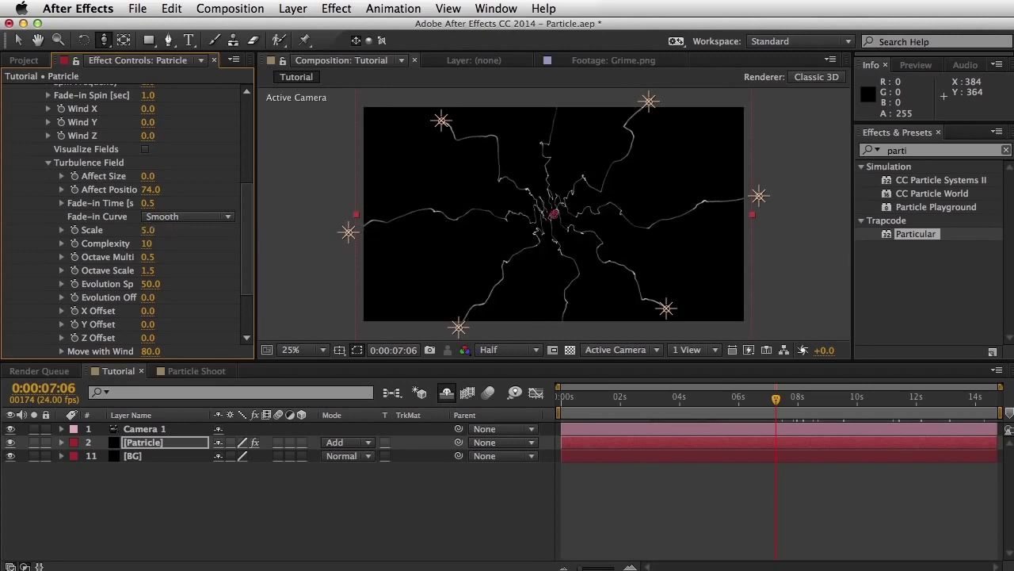
key("super+s")
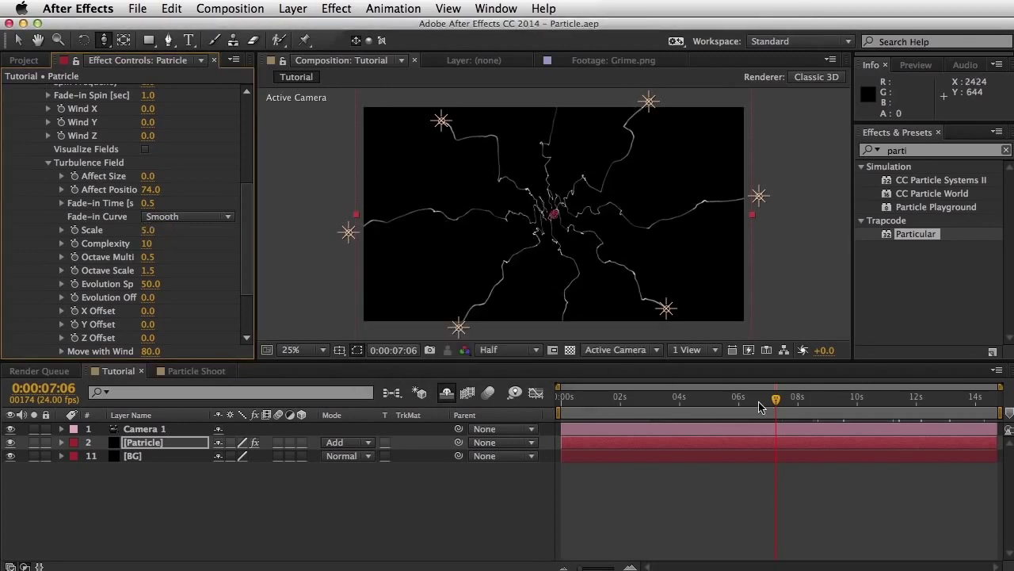
Scrub the Tutorial composition to 0:00:09:10 to check the turbulent trails, and collapse the Particular settings.
left_click(682, 397)
left_click_drag(640, 422, 841, 420)
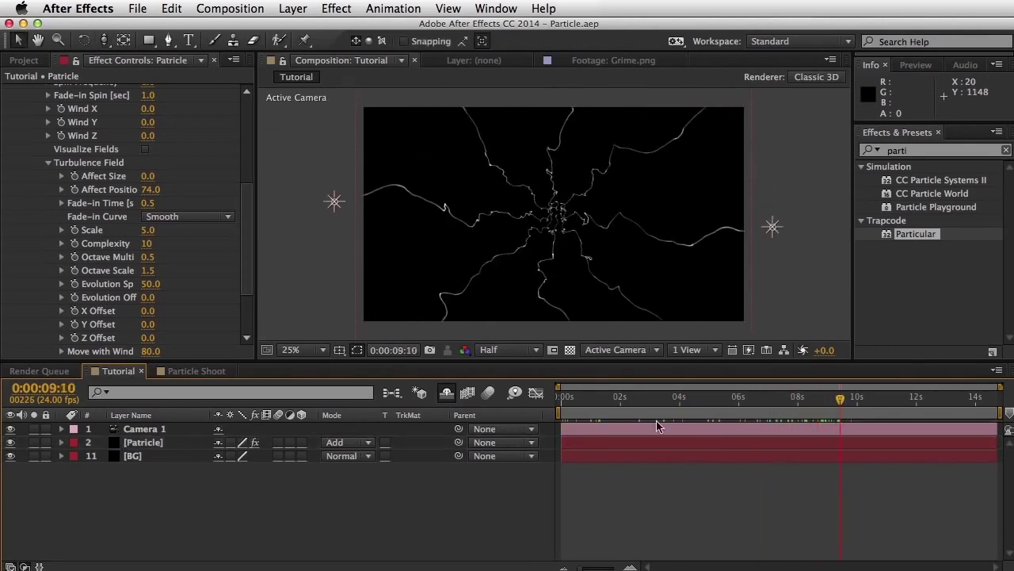
scroll(94, 170, "up", 10)
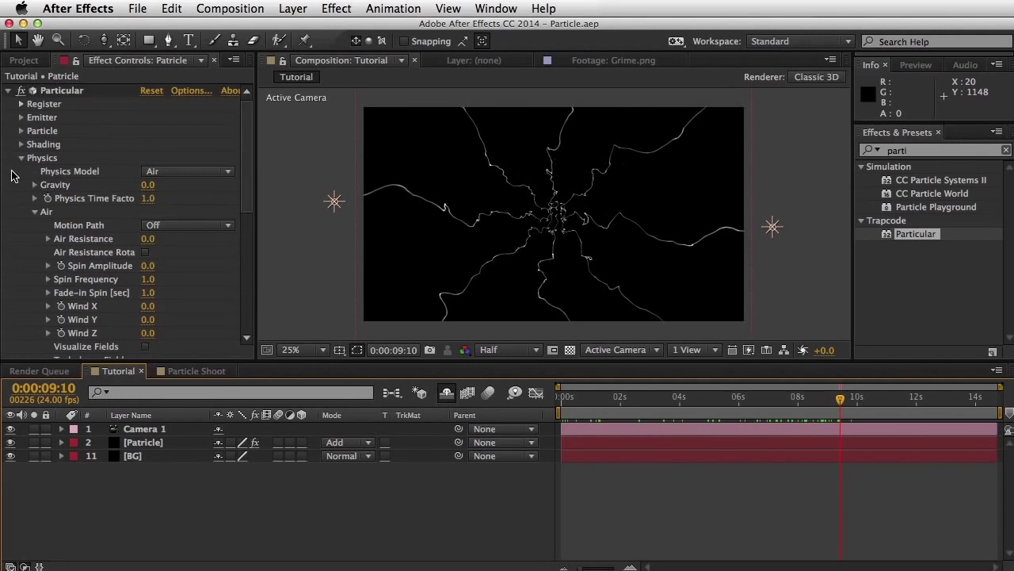
left_click(21, 157)
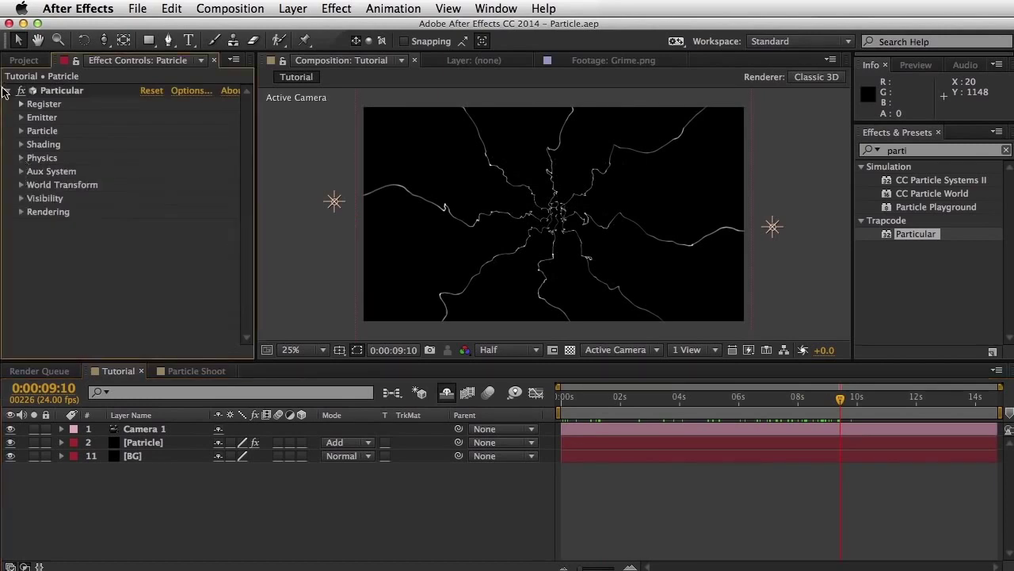
left_click(7, 90)
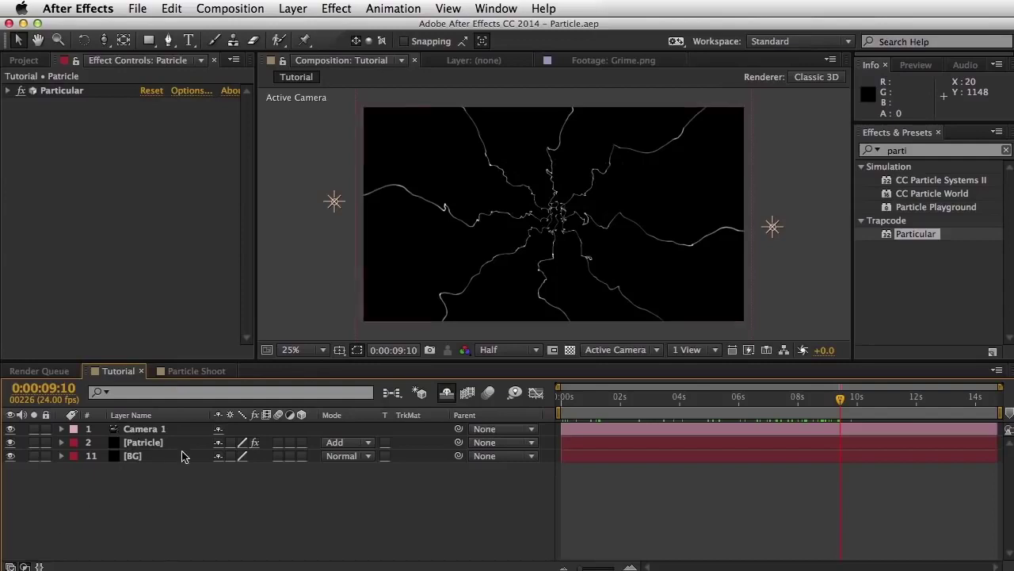
Duplicate the Patricle layer and set the copy's Rotation to 10°.
left_click(162, 446)
key("r")
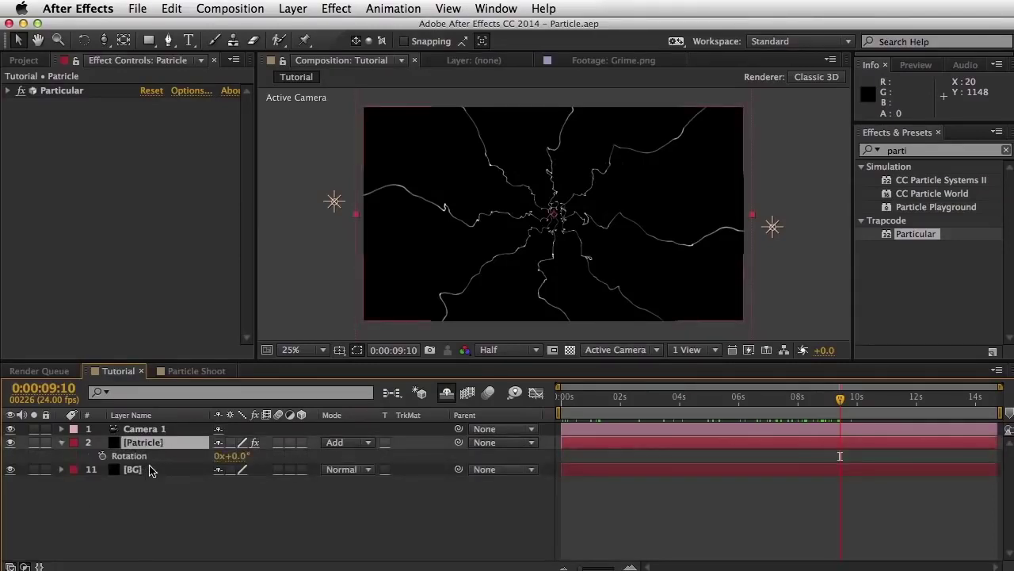
key("super+d")
key("r")
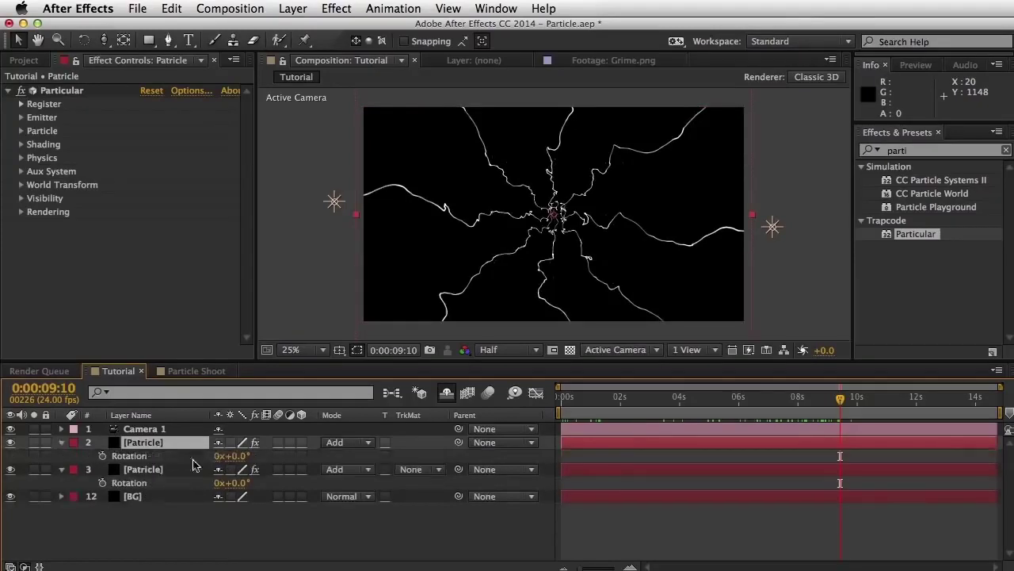
left_click(234, 455)
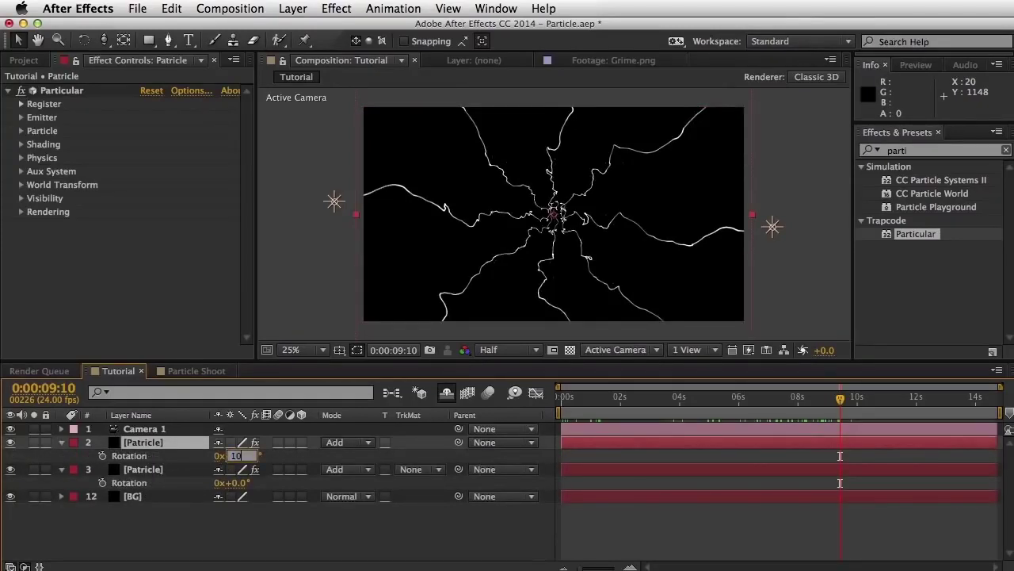
type("10")
key("Return")
Keep duplicating the Patricle layer, rotating each copy 10° further, through 20°, 60° and 70° up to 80°.
key("super+d")
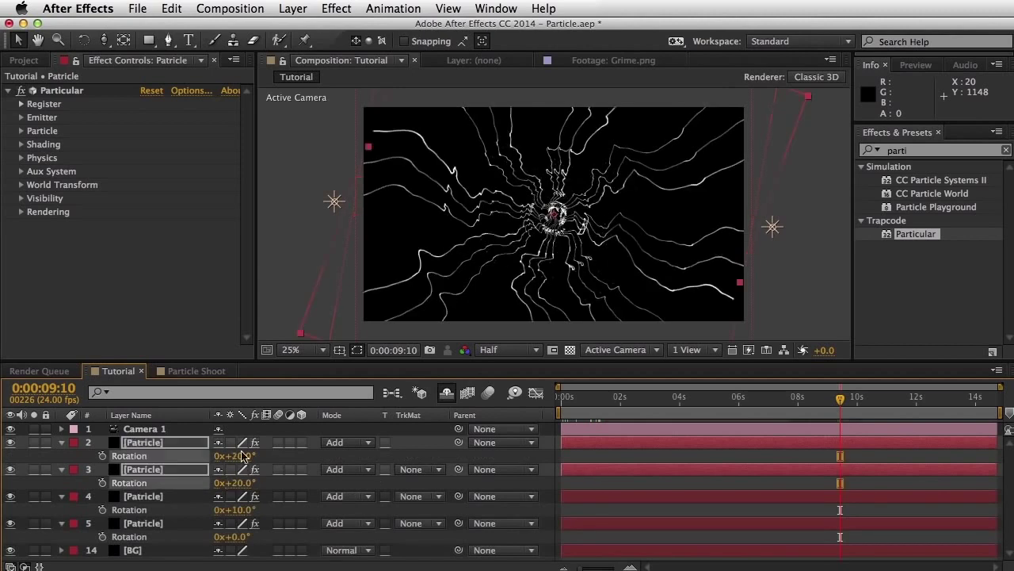
key("r")
left_click(176, 509)
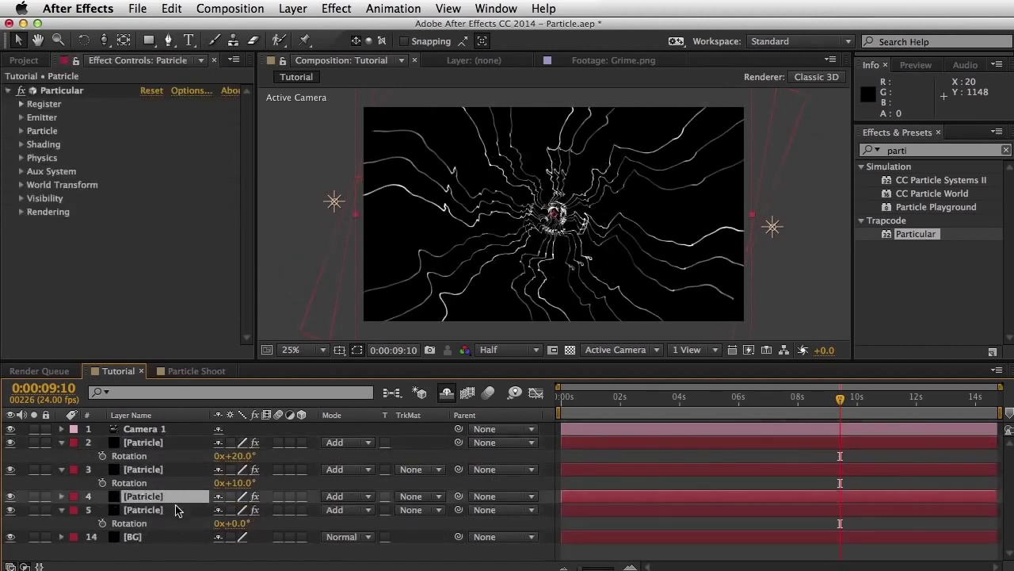
key("super+d")
left_click(236, 509)
type("60")
key("Return")
key("super+d")
left_click(236, 510)
key("Return")
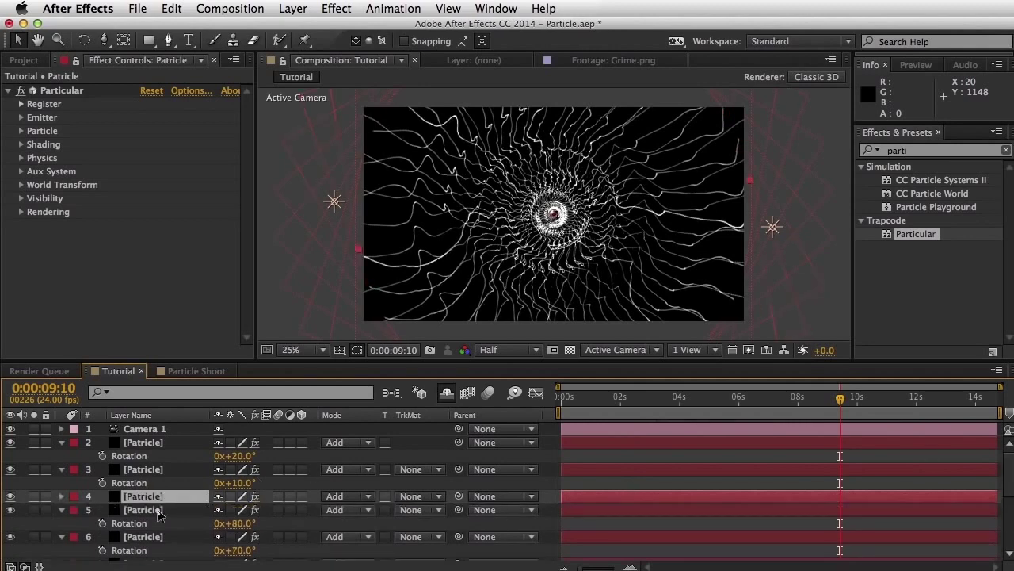
Collapse the layer properties, hide all the Patricle layers from the timeline as shy layers, and save the project.
key("super+a")
key("r")
left_click(838, 254)
left_click(143, 442)
scroll(168, 473, "down", 1)
scroll(147, 540, "down", 1)
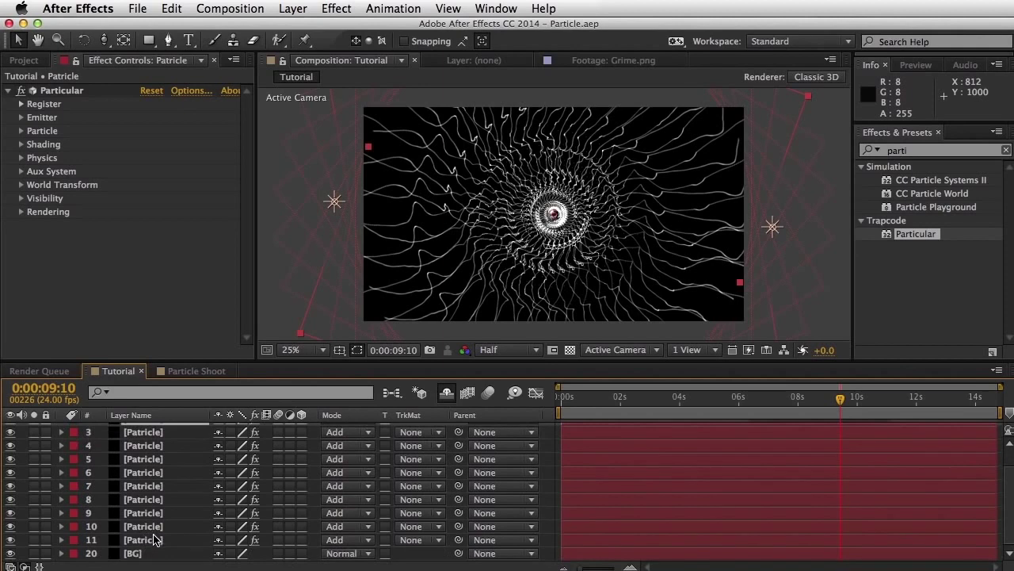
left_click(155, 541, "shift")
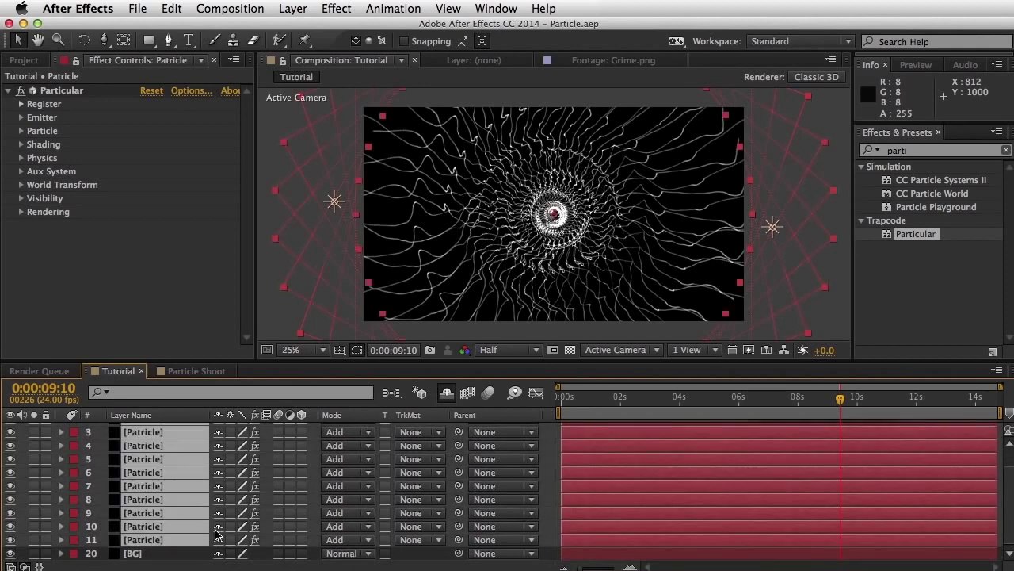
key("Delete")
key("super+s")
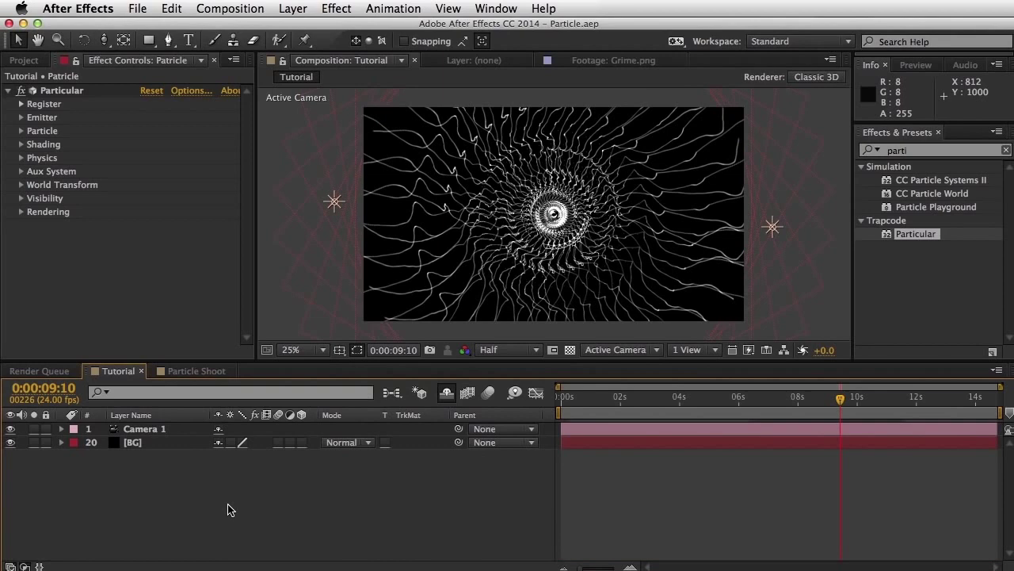
Preview the lens_09, lens_08 and lens_07 images in the project's Glass folder, and view lens_08.jpg at larger size.
left_click(24, 60)
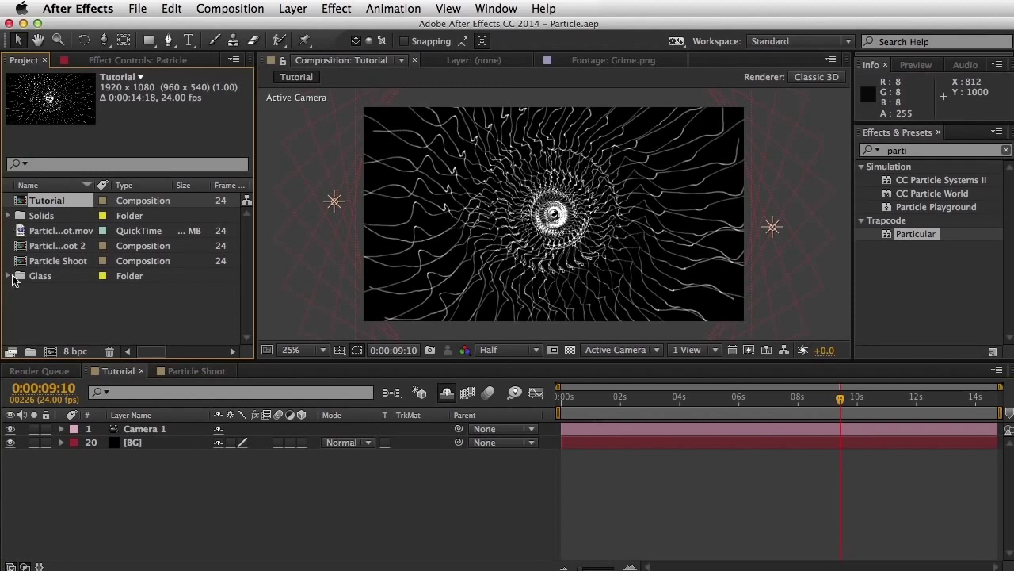
left_click(10, 276)
scroll(67, 269, "down", 1)
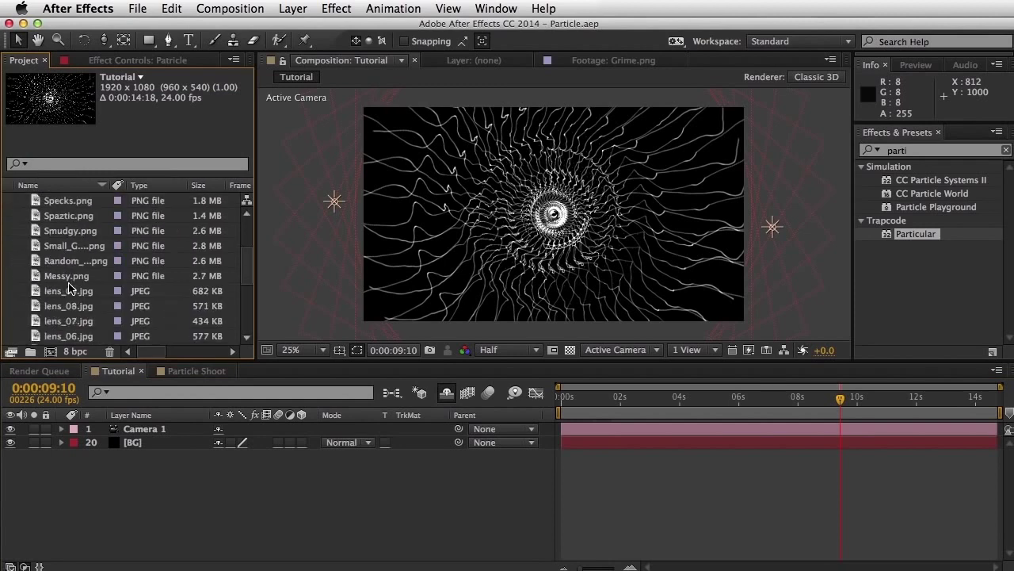
left_click(70, 290)
left_click(79, 308)
left_click(76, 324)
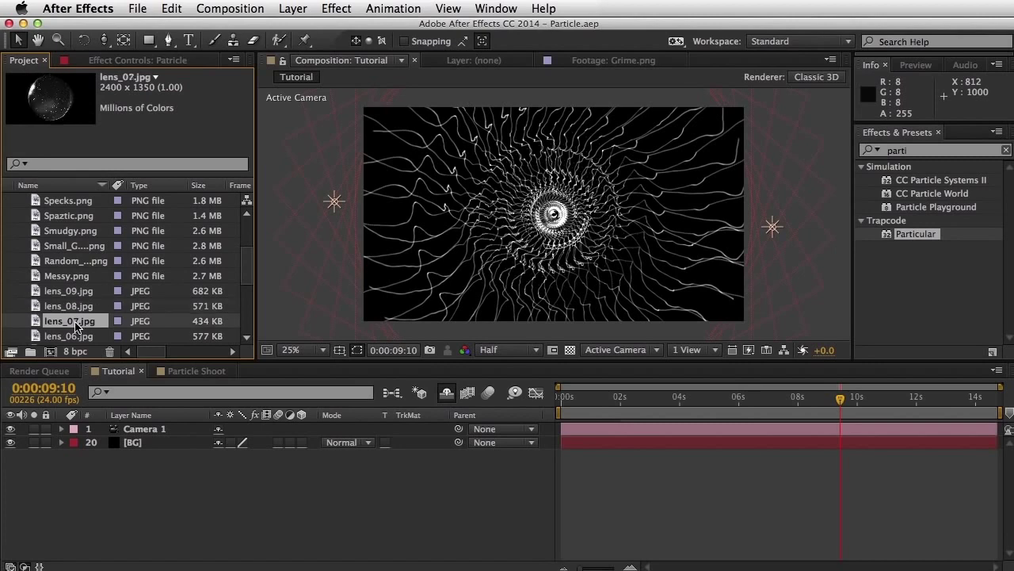
left_click(78, 304)
double_click(78, 304)
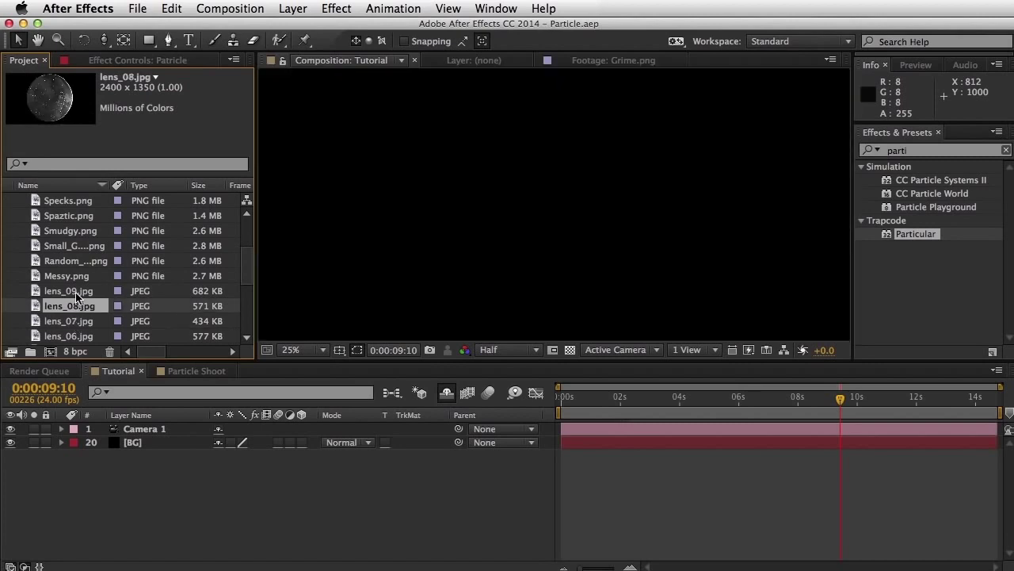
Add lens_09.jpg to the Tutorial composition as the uppermost layer, above Camera 1, and save.
left_click(68, 291)
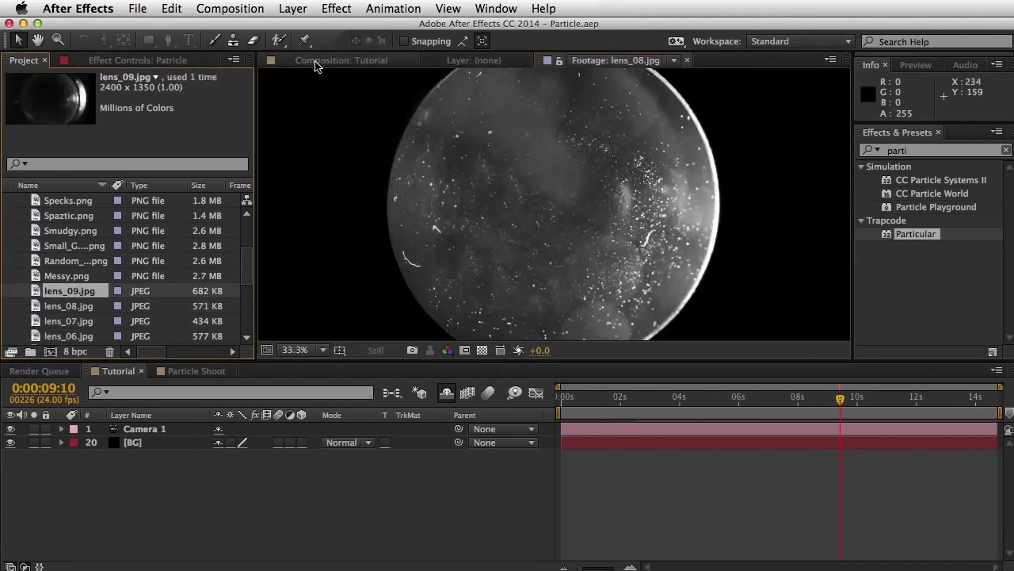
left_click(315, 66)
left_click_drag(68, 295, 133, 428)
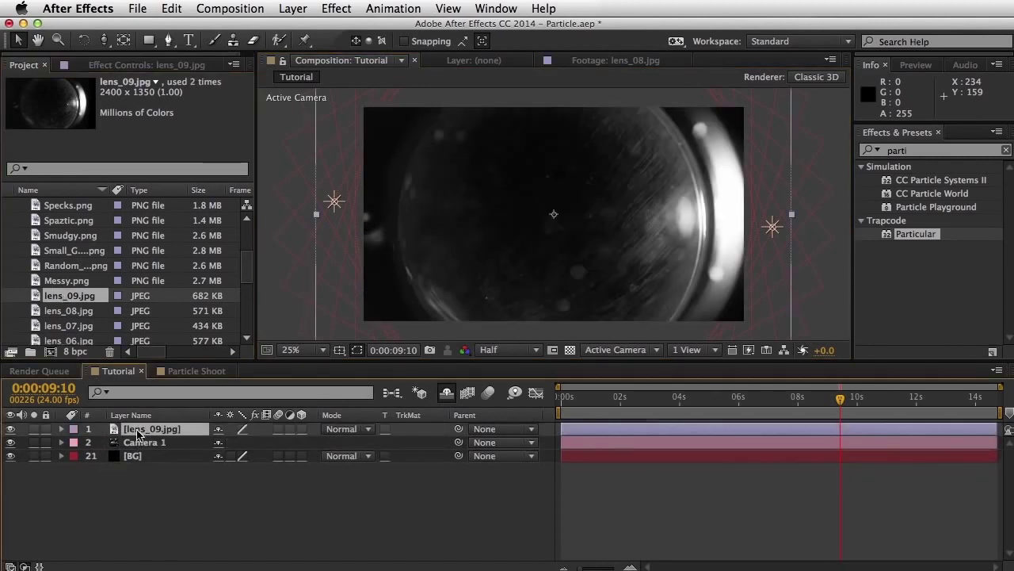
key("super+s")
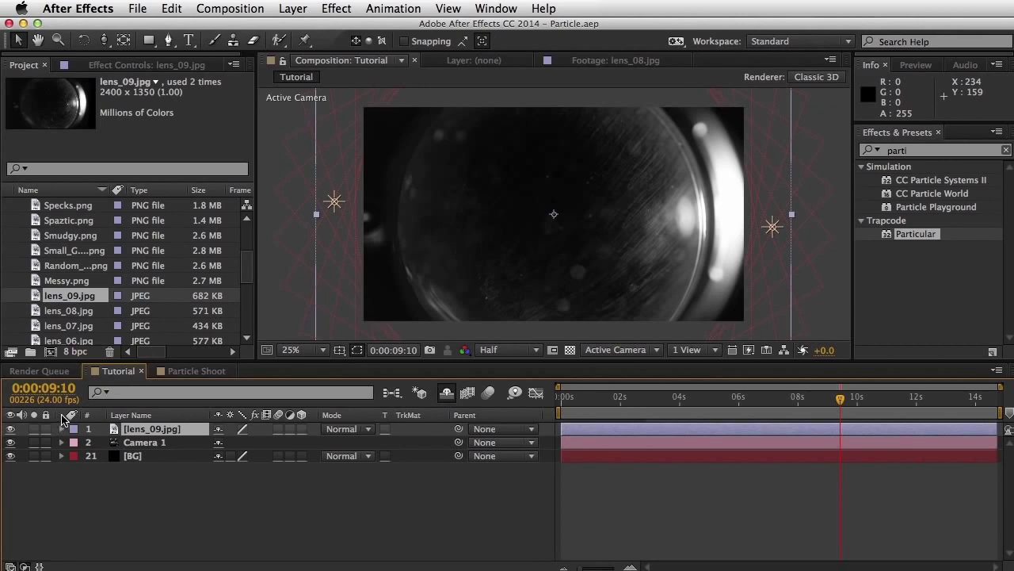
Set the lens_09.jpg layer's blending mode to Screen and save the project.
left_click(346, 428)
left_click(358, 215)
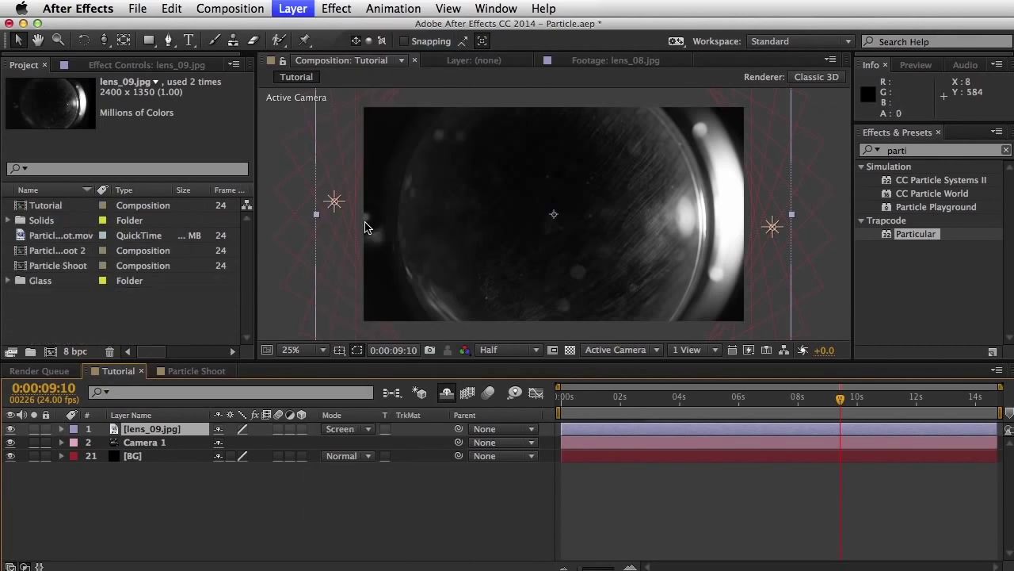
key("super+s")
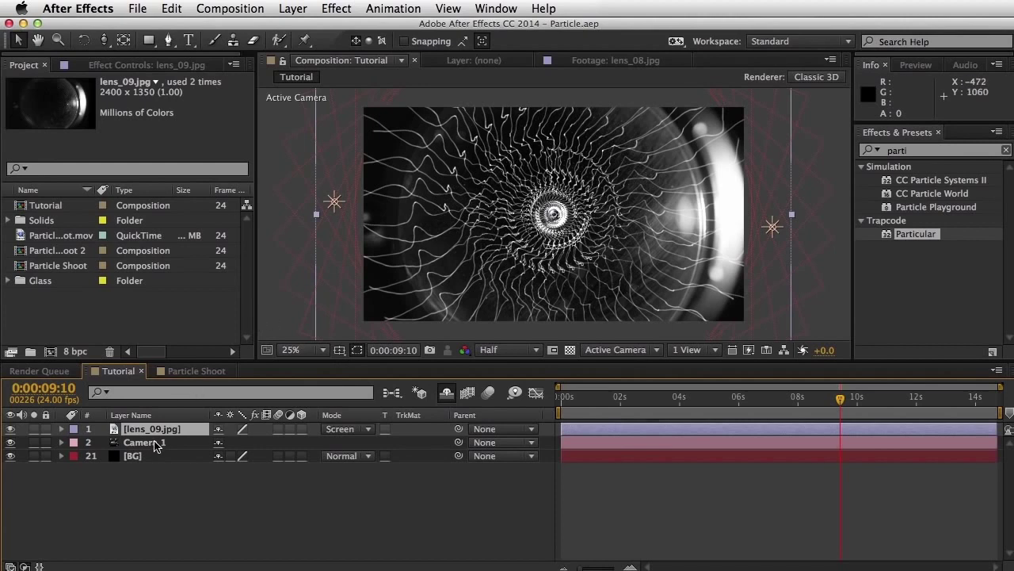
Animate the lens_09.jpg layer's scale from 83% at the composition's start to 100% at 0:00:14:17.
key("s")
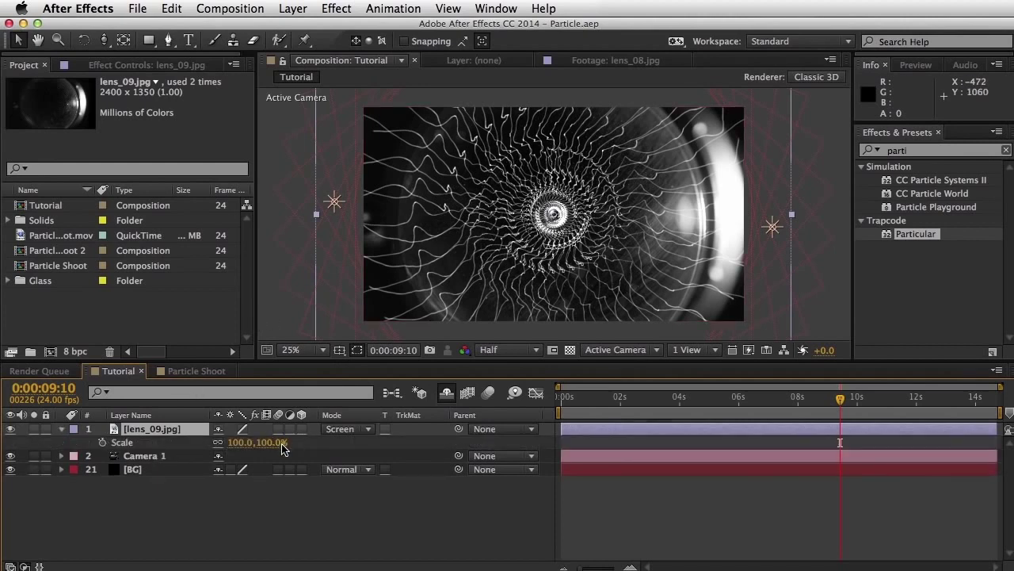
left_click_drag(282, 448, 269, 442)
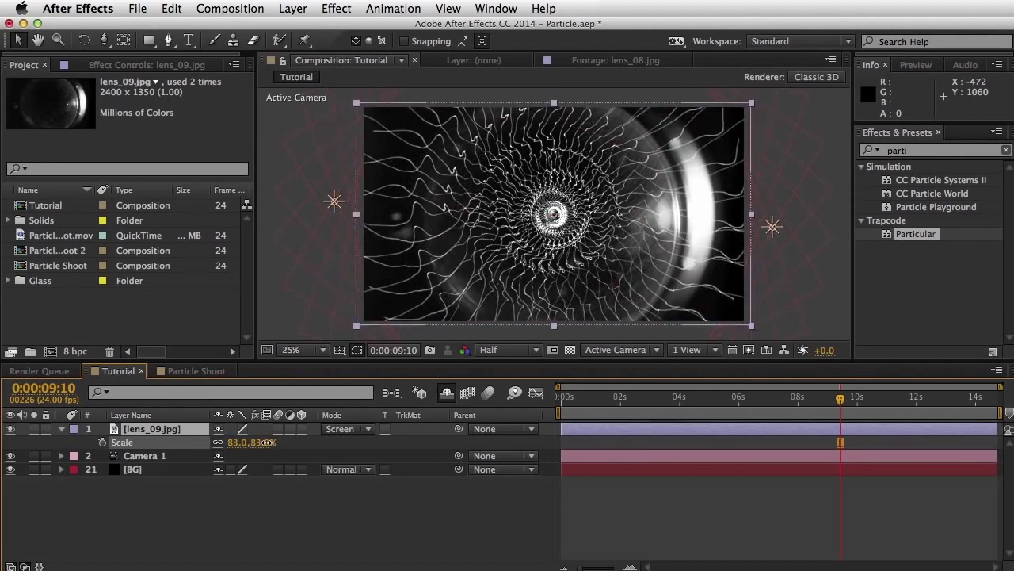
left_click(102, 442)
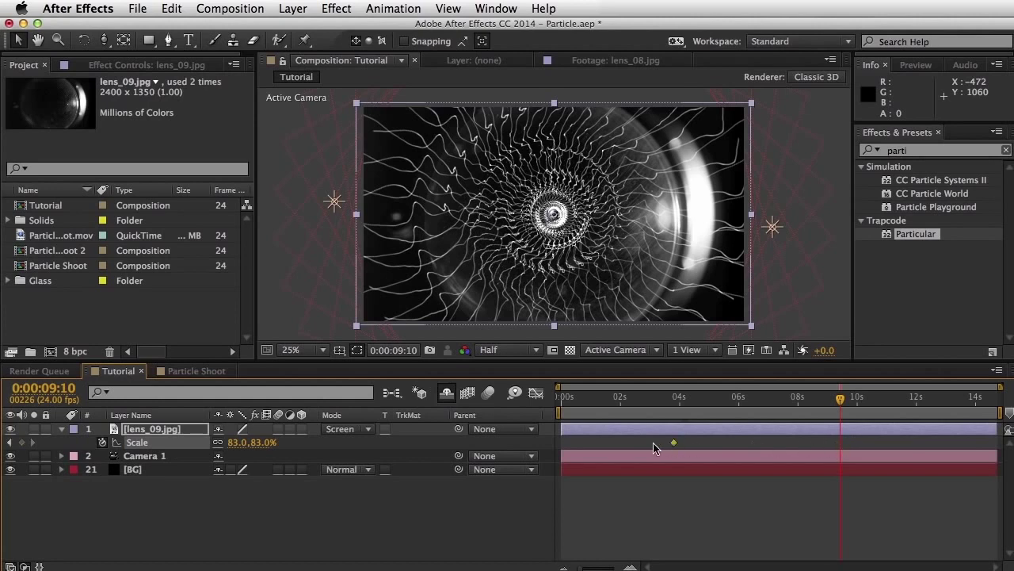
left_click_drag(840, 398, 996, 398)
left_click(266, 442)
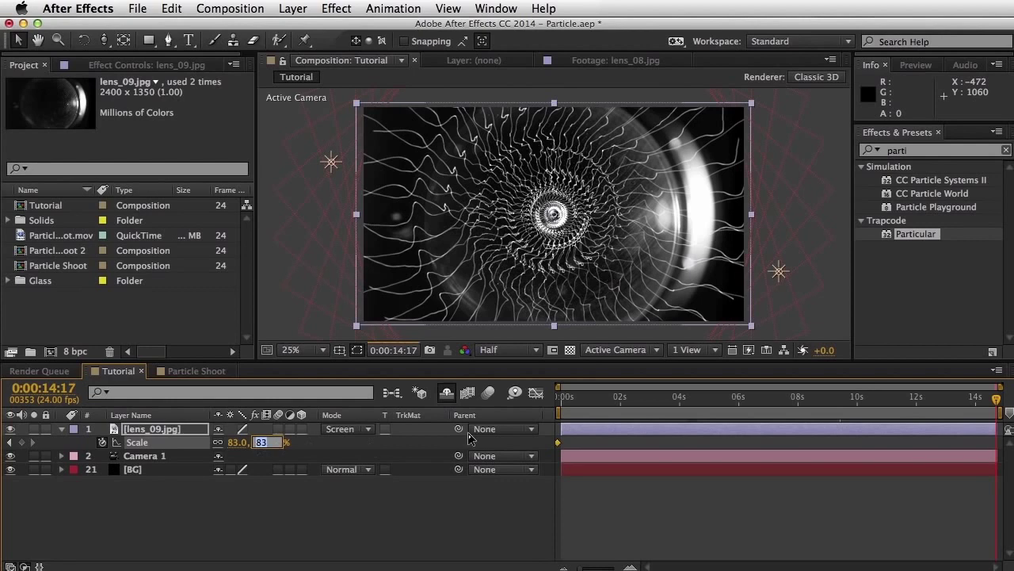
type("100")
key("Return")
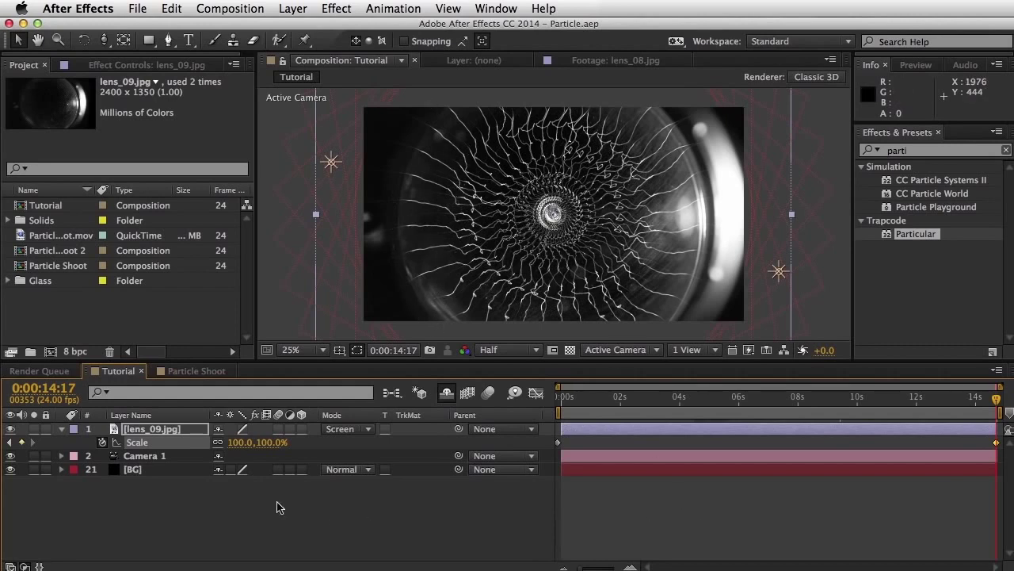
Add a black solid as the uppermost layer and draw a large circular mask on it along the glass lens's rim.
key("super+y")
key("Return")
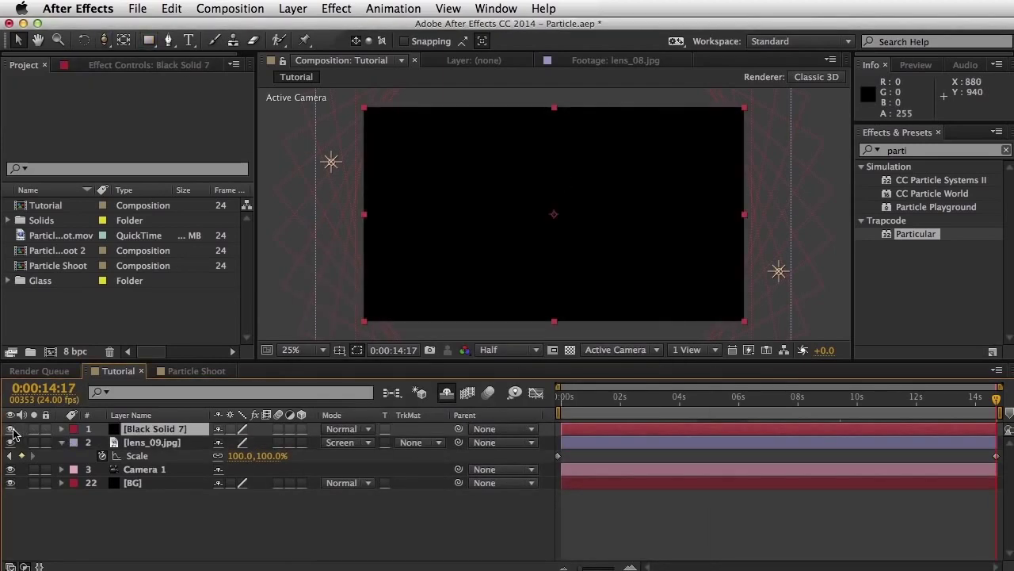
left_click_drag(148, 40, 224, 76)
mouse_move(610, 177)
left_mouse_down()
mouse_move(554, 209)
mouse_move(617, 174)
mouse_move(704, 166)
left_mouse_up()
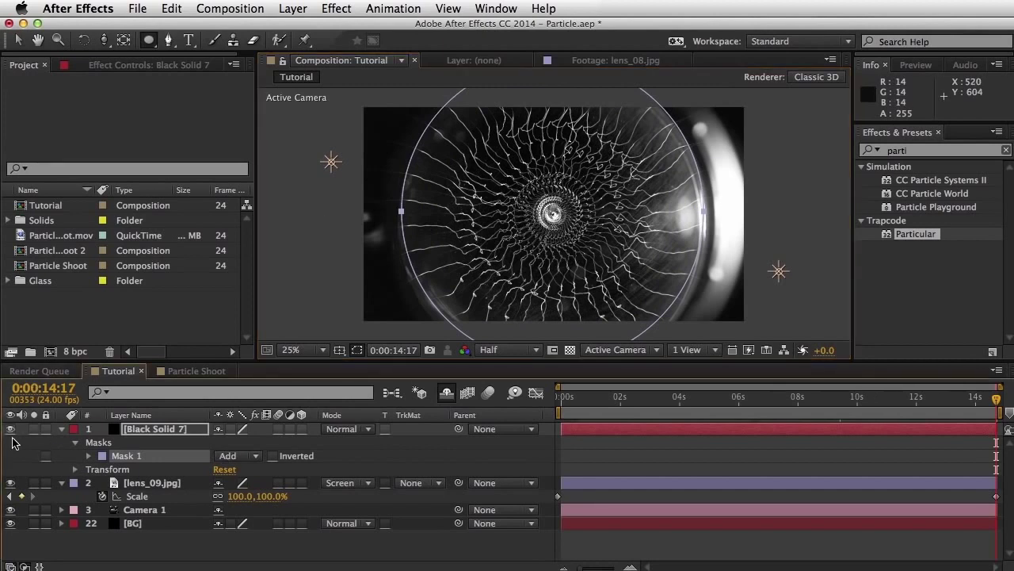
Set the black solid's mask to Subtract with a 4-pixel feather and move the solid below lens_09.jpg.
left_click(249, 458)
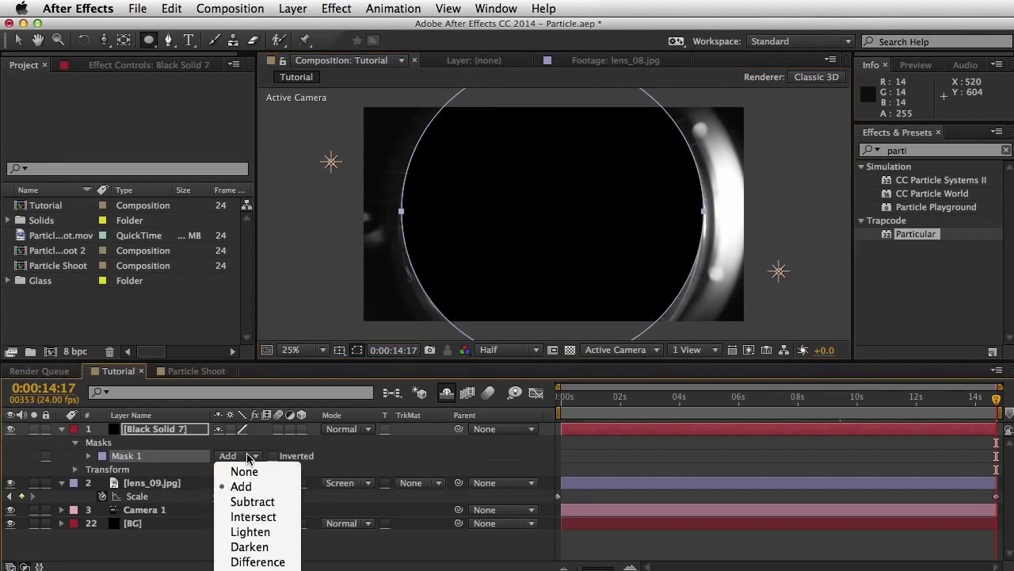
left_click(252, 501)
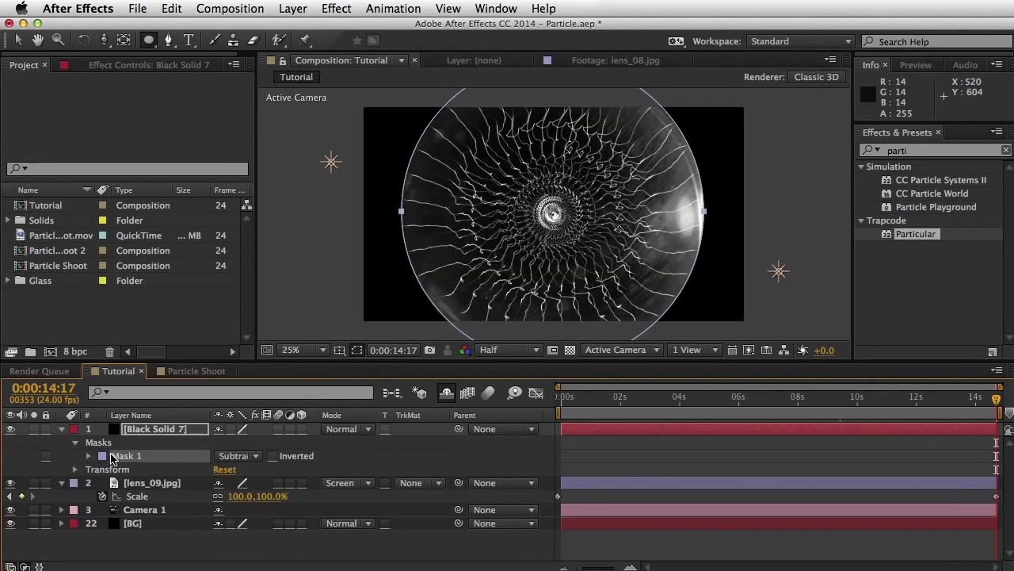
key("f")
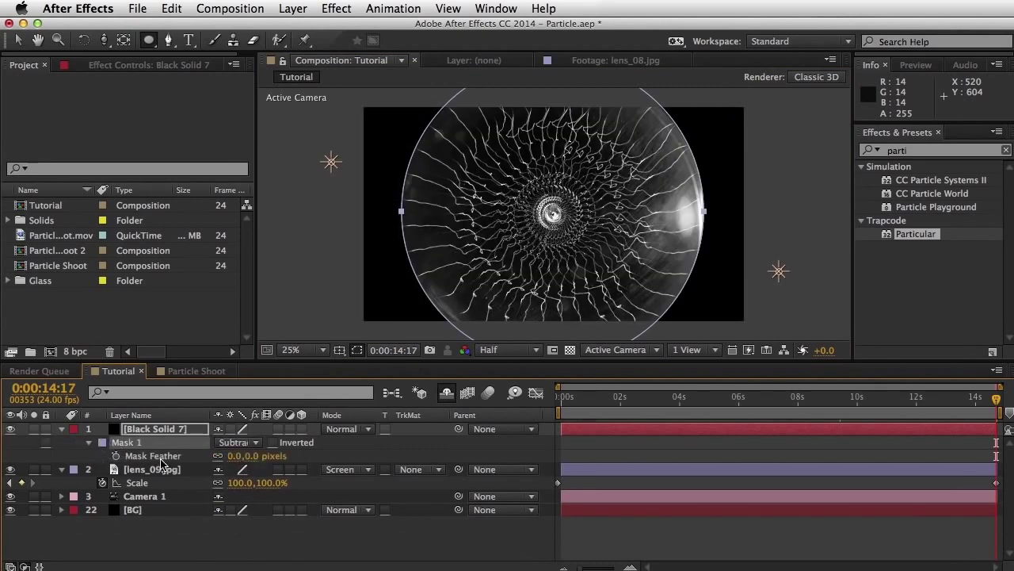
left_click(250, 456)
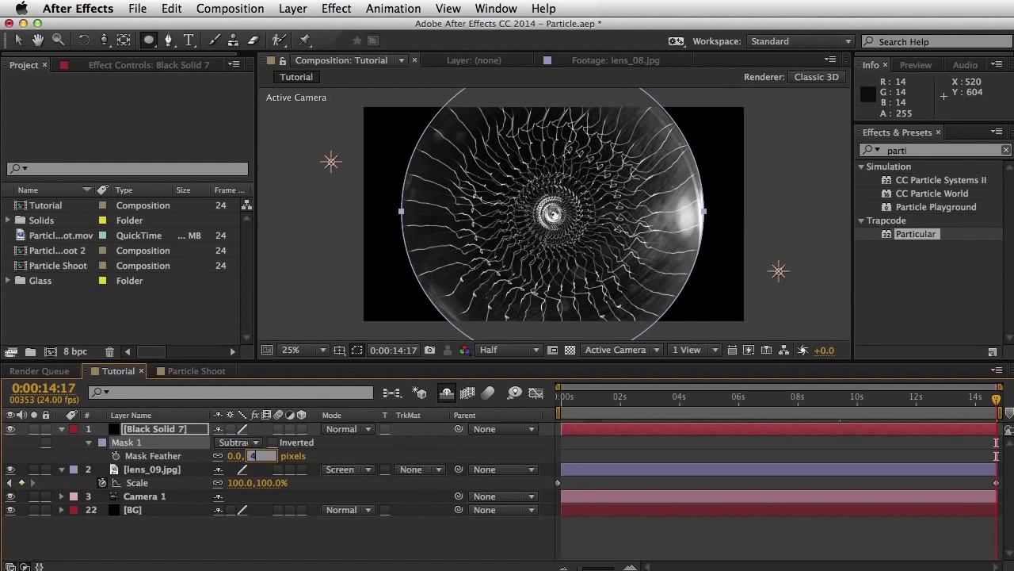
key("Return")
left_click(185, 432)
left_click_drag(185, 432, 176, 487)
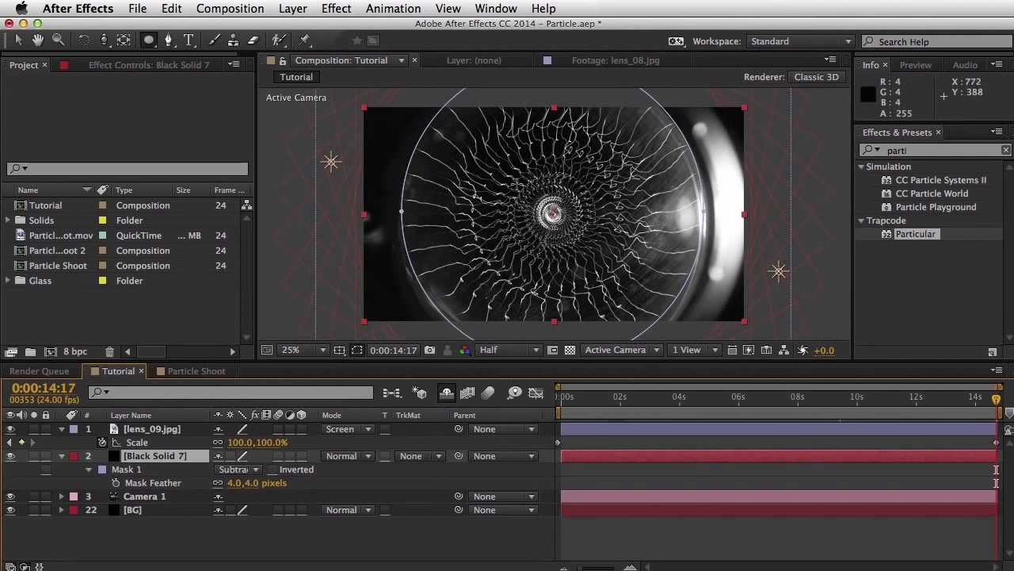
Stretch the circular mask's lower edge slightly downward beyond the frame and save the project.
key("comma")
left_click(17, 40)
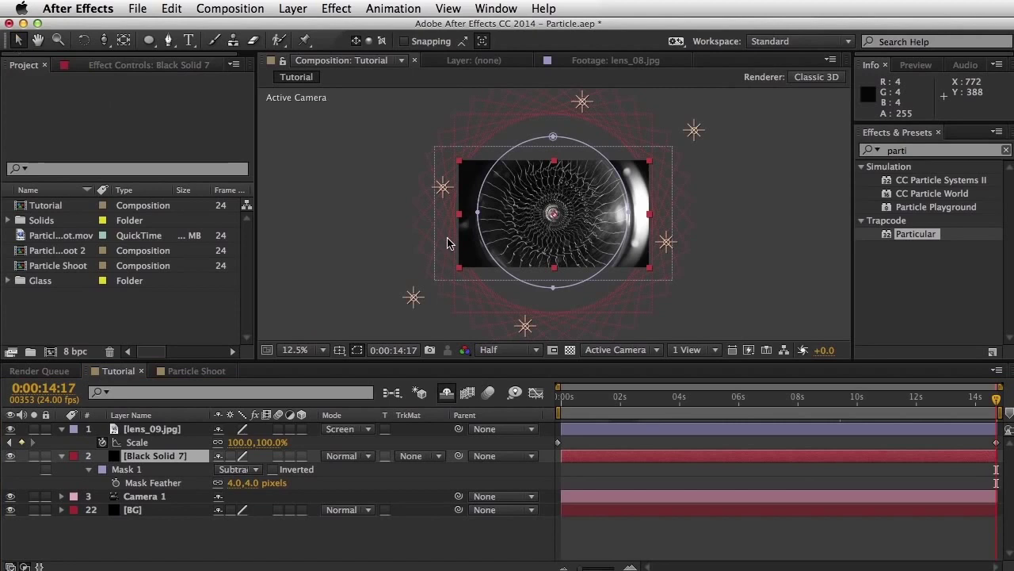
double_click(553, 287)
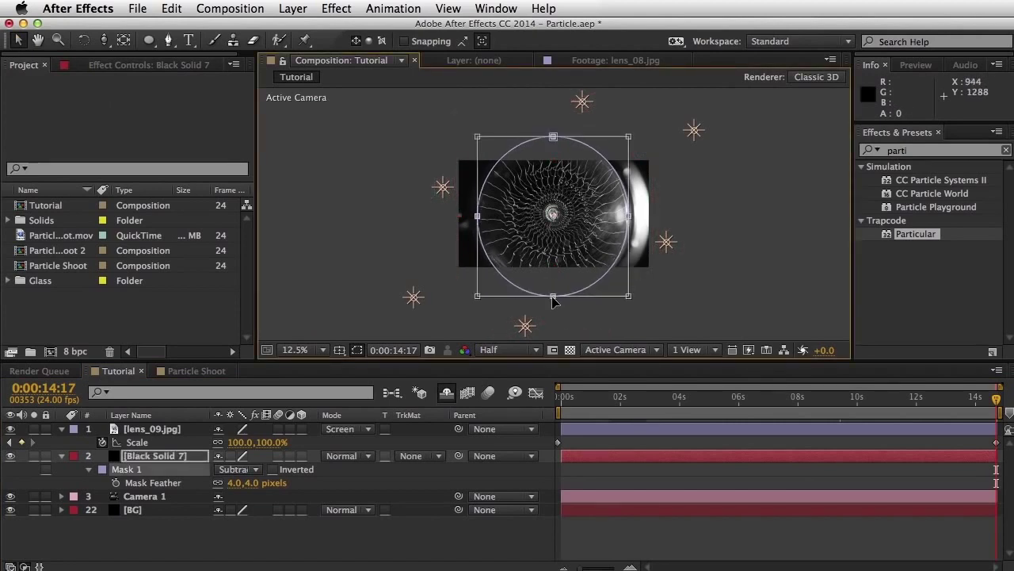
left_click(606, 559)
key("super+s")
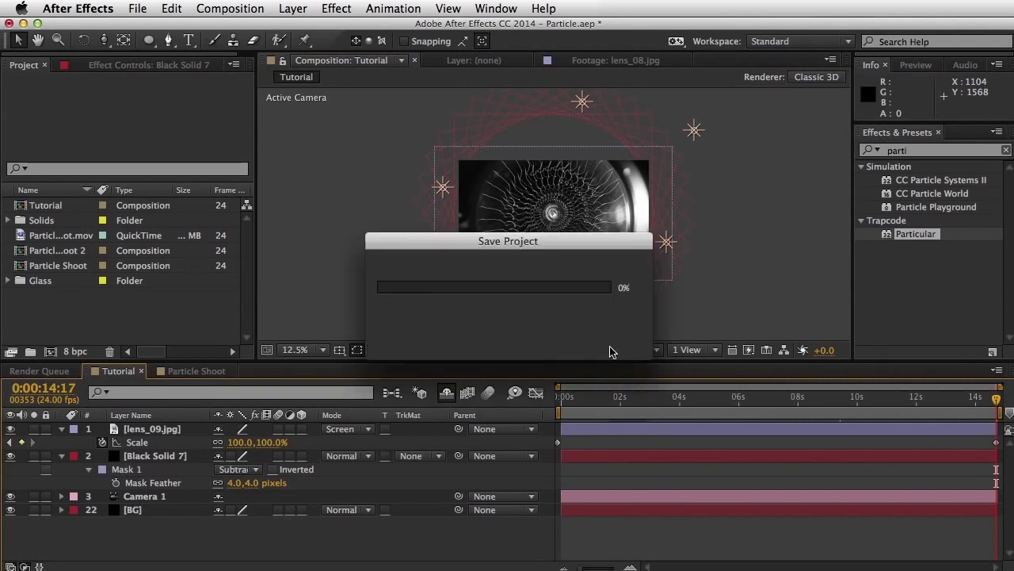
key("period")
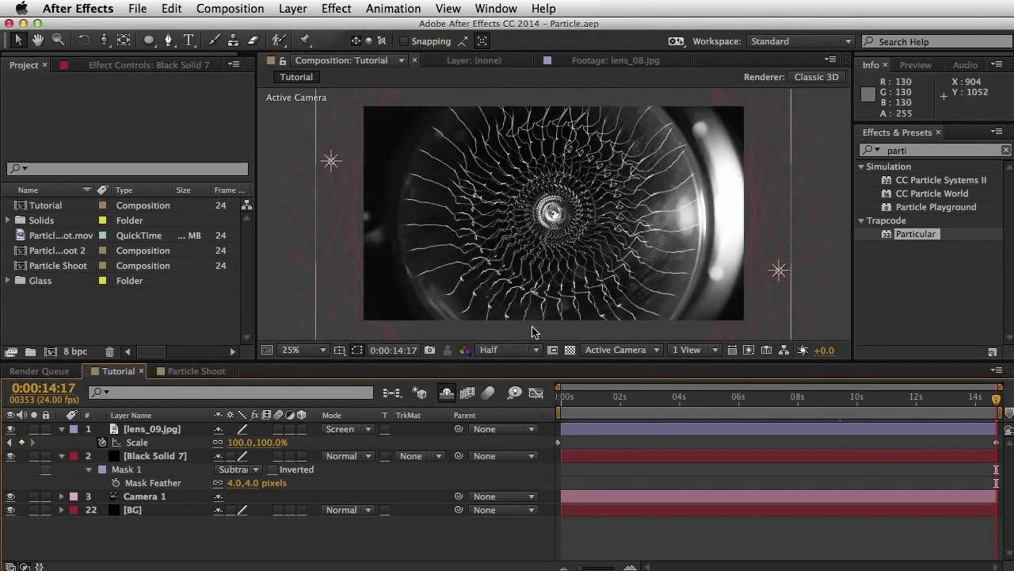
Set a Mask Path keyframe for the black solid's circular mask at 0:00:14:17.
left_click(129, 469)
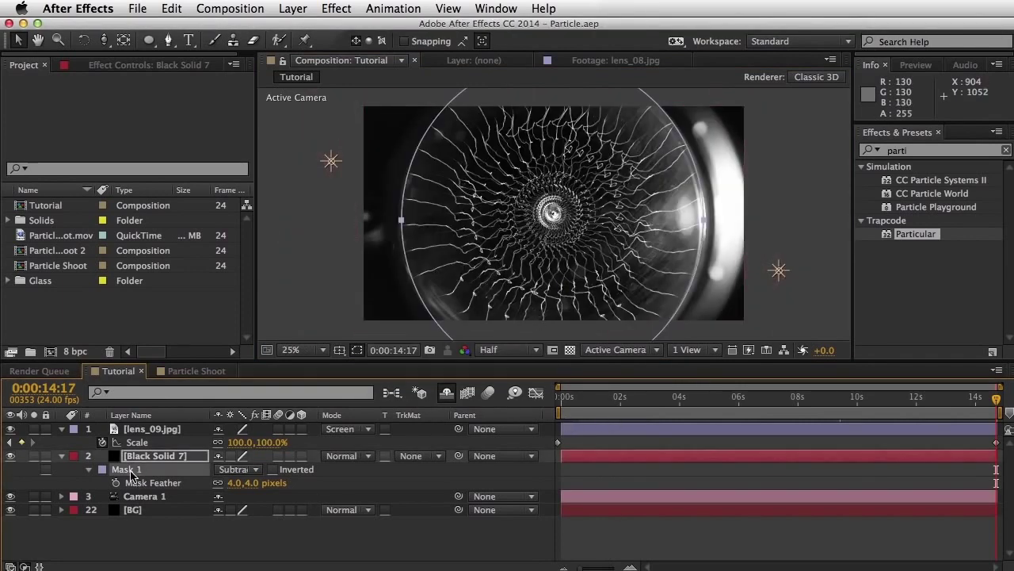
key("p")
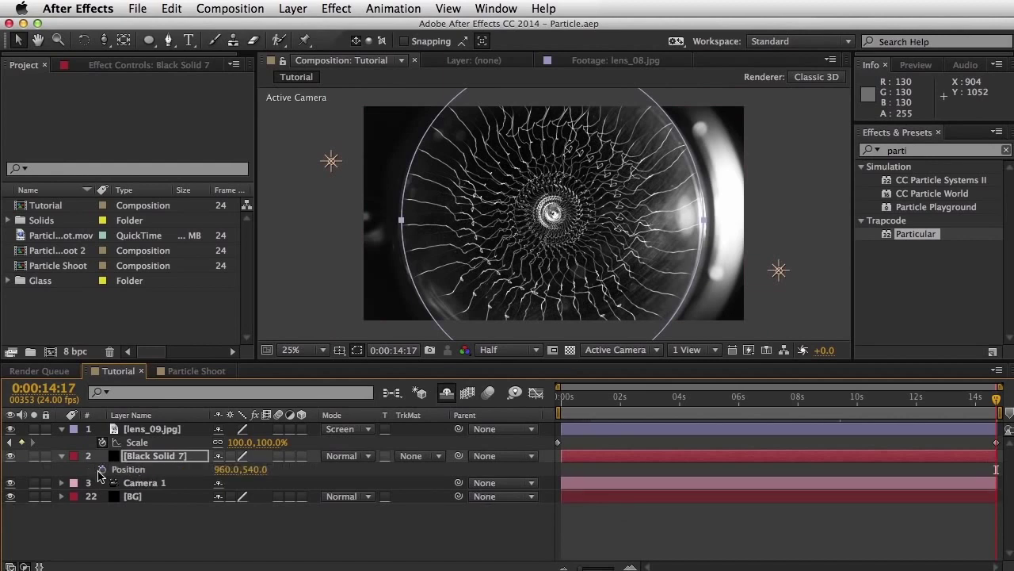
left_click(102, 469)
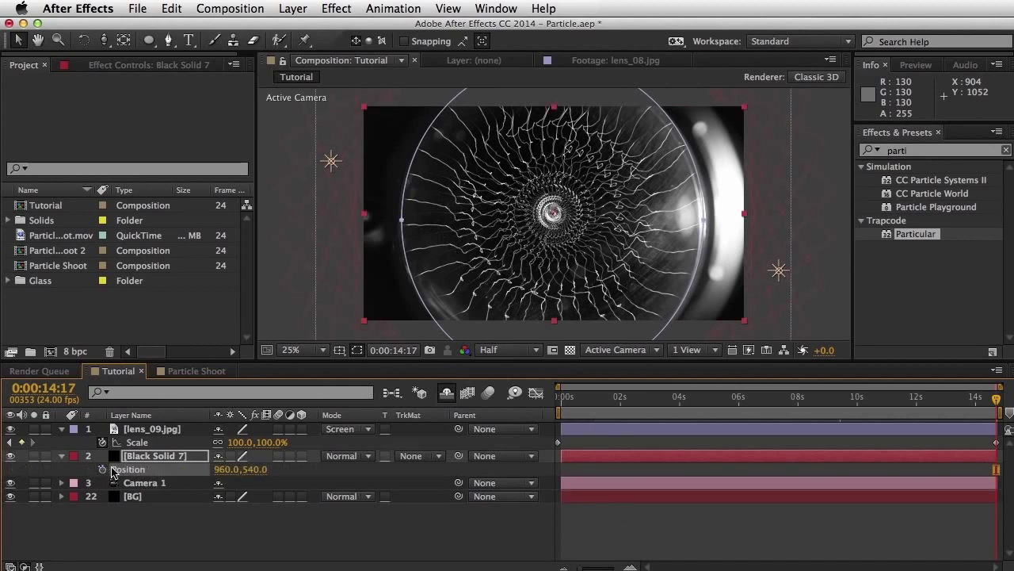
key("m")
left_click(116, 482)
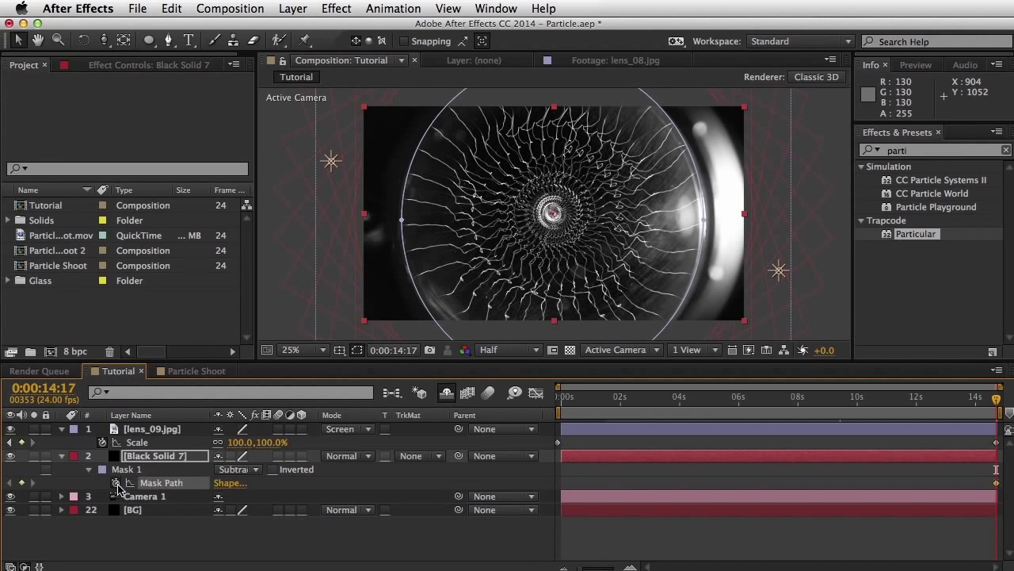
Shrink the black solid's mask on all four sides at frame 0 to fit the smaller lens outline.
key("Home")
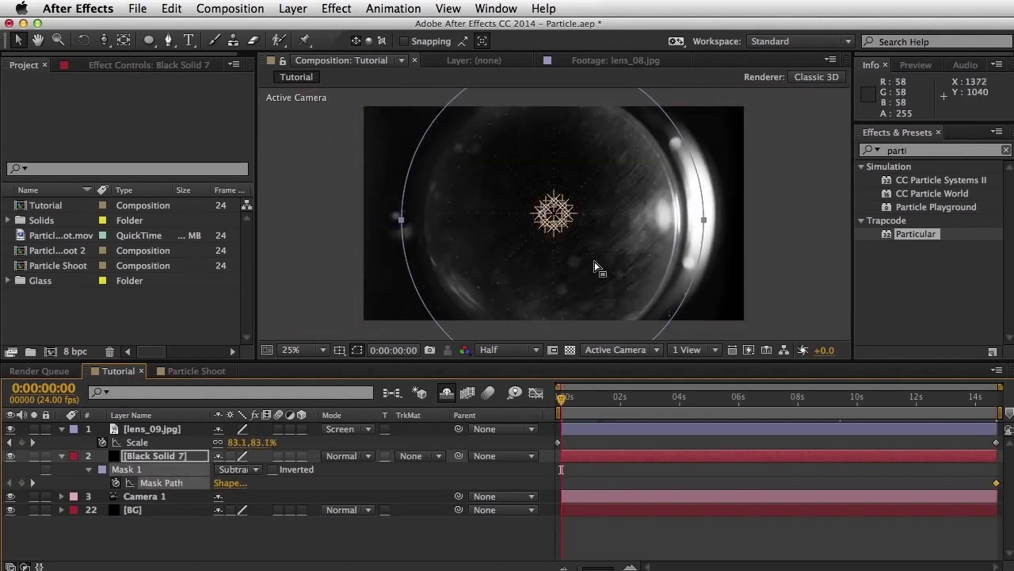
key("comma")
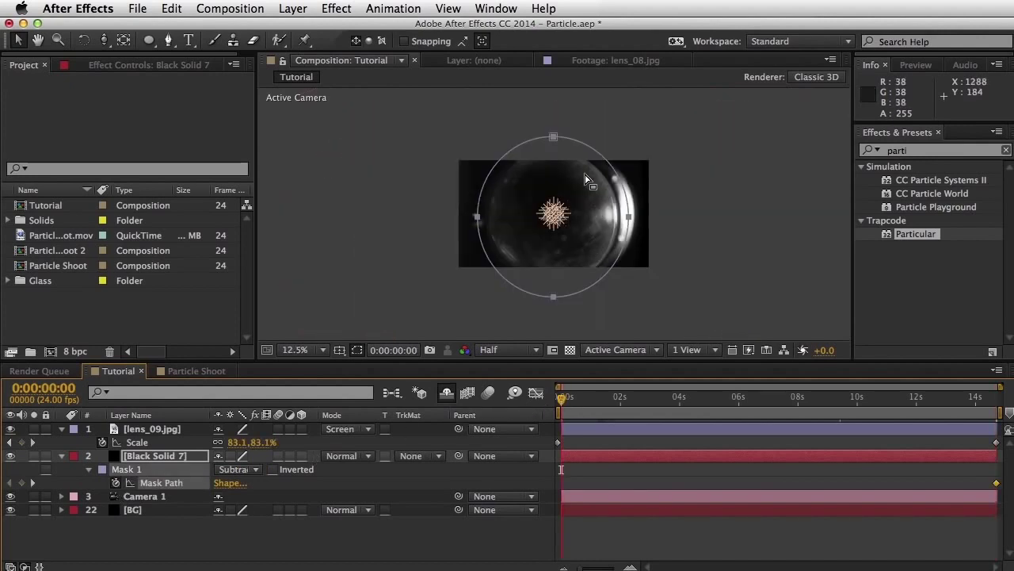
double_click(552, 137)
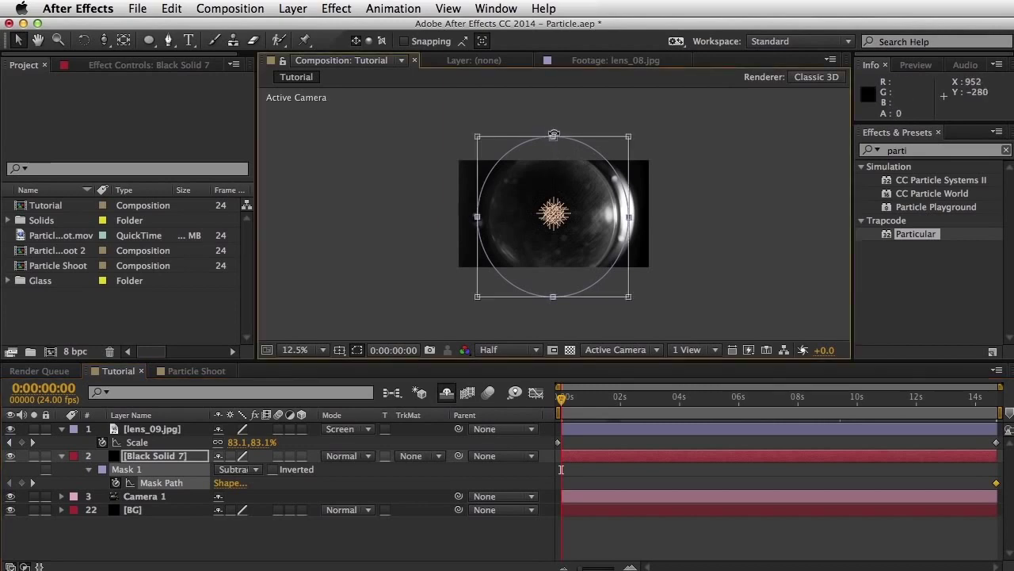
left_click_drag(553, 138, 554, 152)
left_click_drag(479, 226, 498, 231)
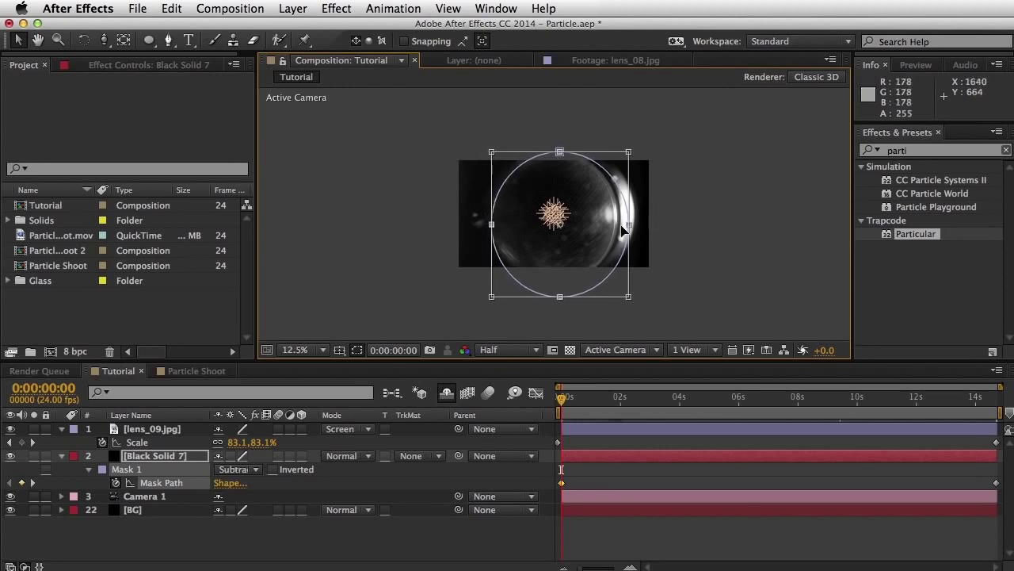
left_click_drag(627, 225, 616, 226)
left_click_drag(554, 297, 555, 270)
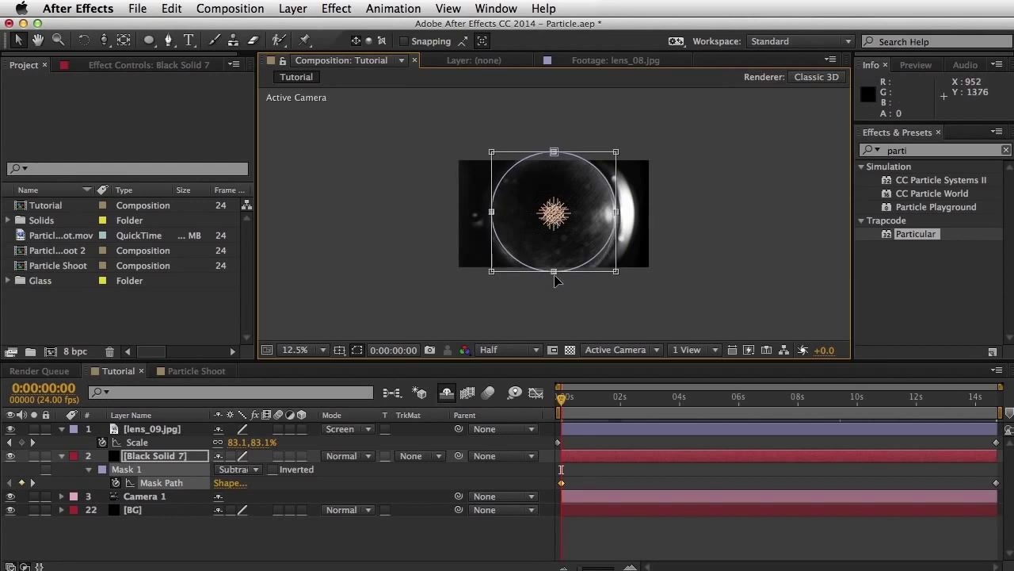
left_click(658, 559)
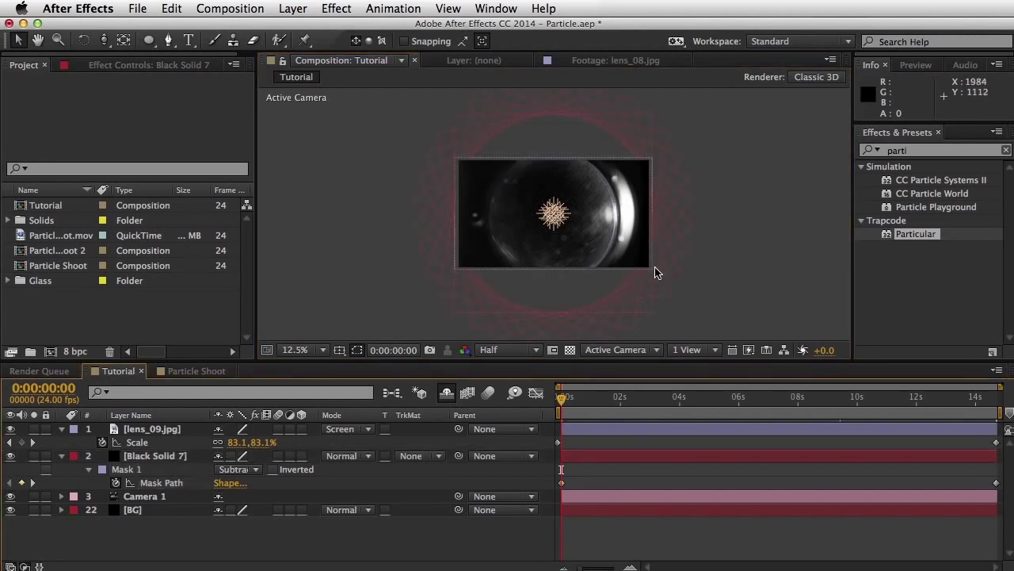
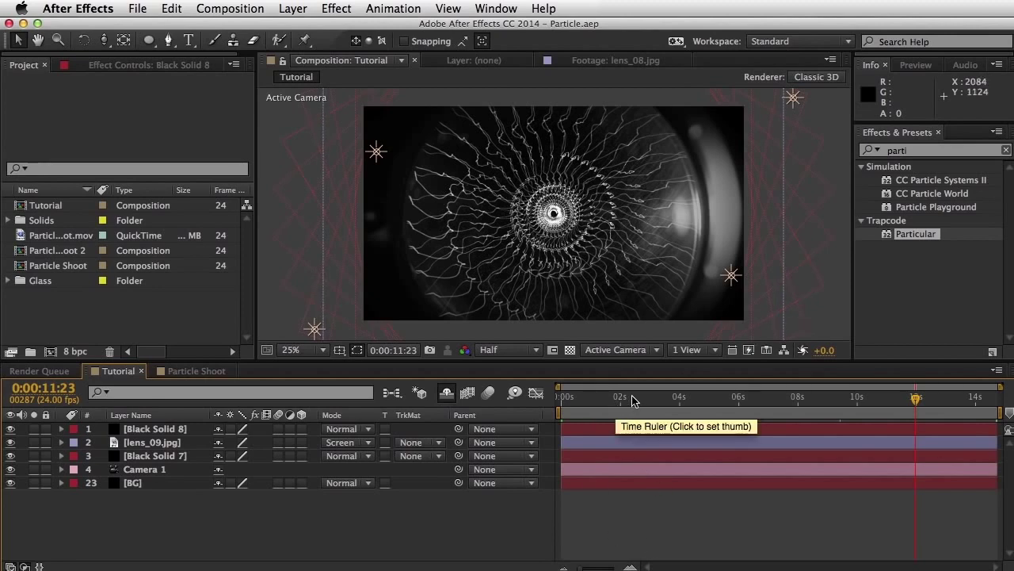
Add a two-line CIRCLE DESIGN title in the frame's lower-left area and fade its opacity from 0% at 0:00:10:05 to 100% at 0:00:10:17.
key("super+t")
left_click_drag(410, 245, 656, 321)
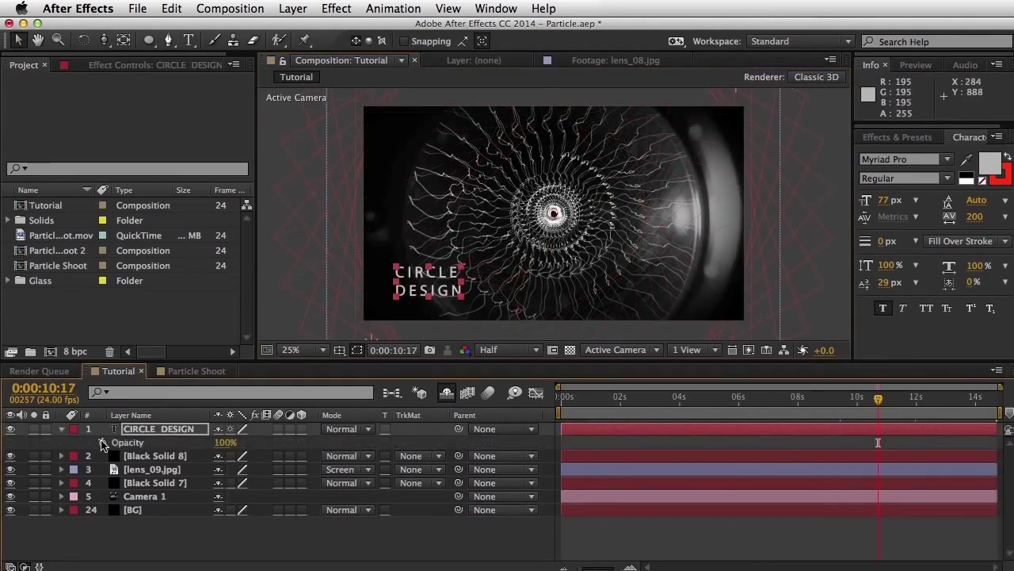
left_click_drag(878, 412, 862, 404)
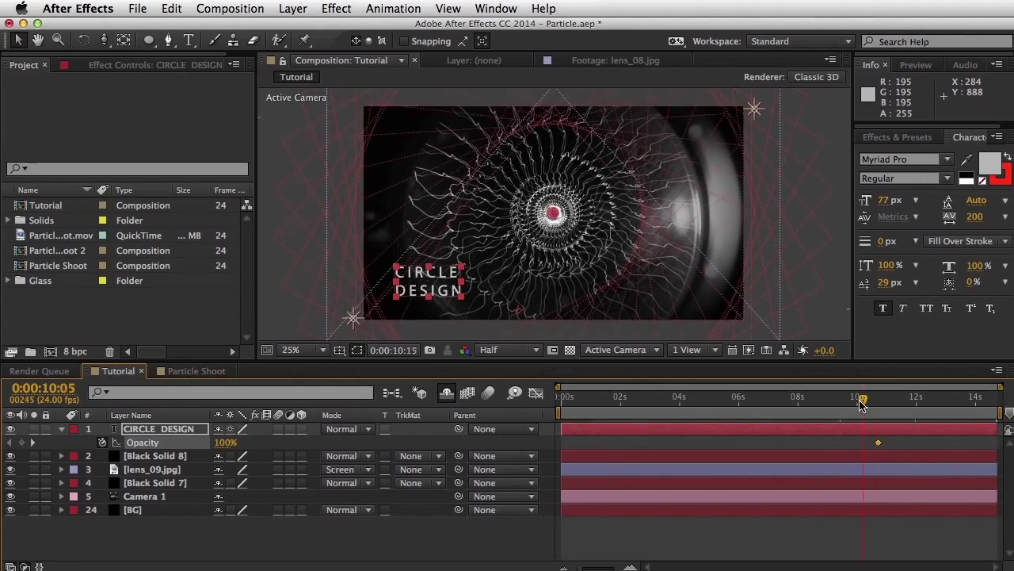
left_click_drag(228, 442, 68, 443)
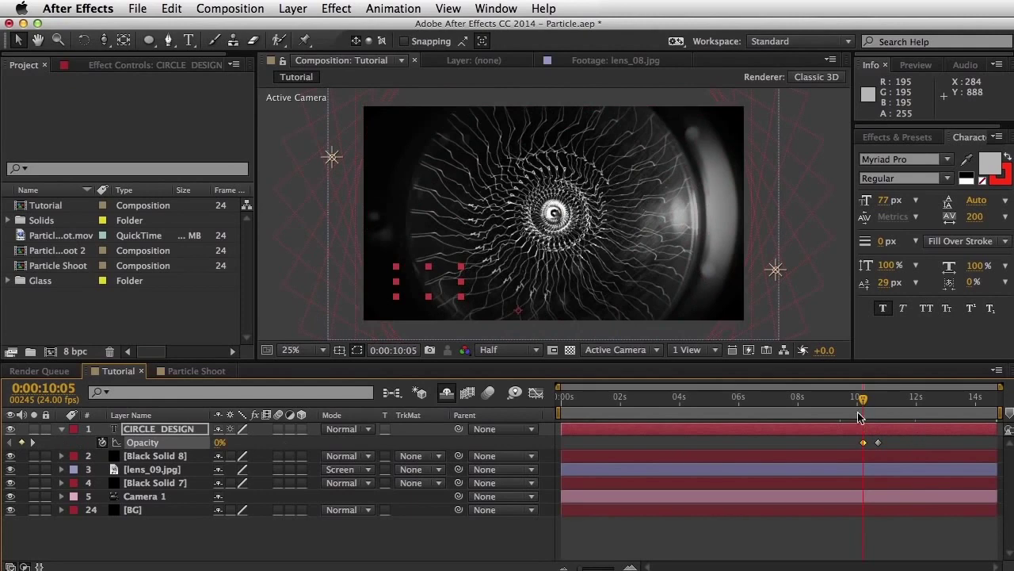
left_click_drag(862, 404, 871, 405)
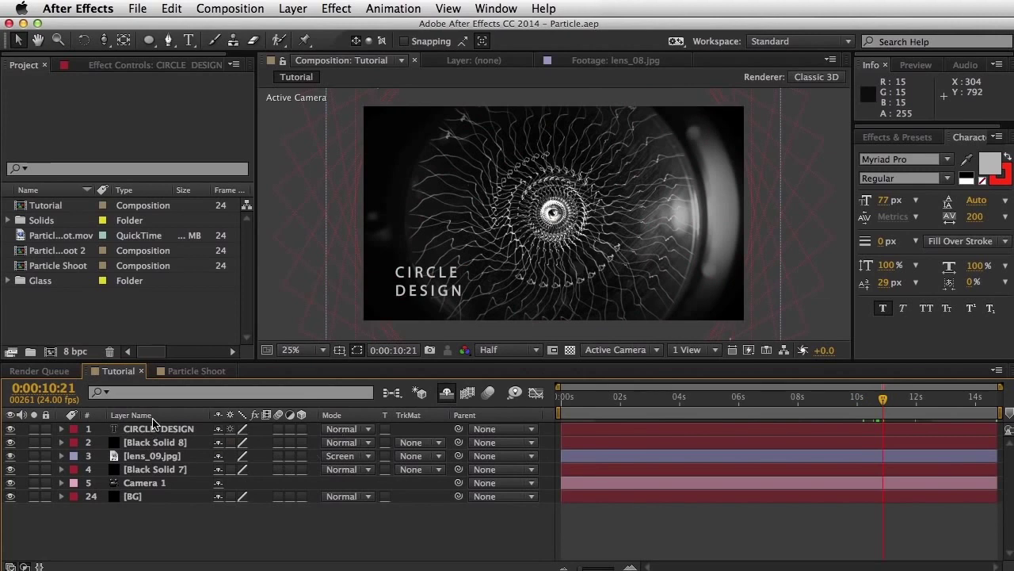
Add a full-frame black solid named CC above all layers and turn it into an adjustment layer.
key("super+y")
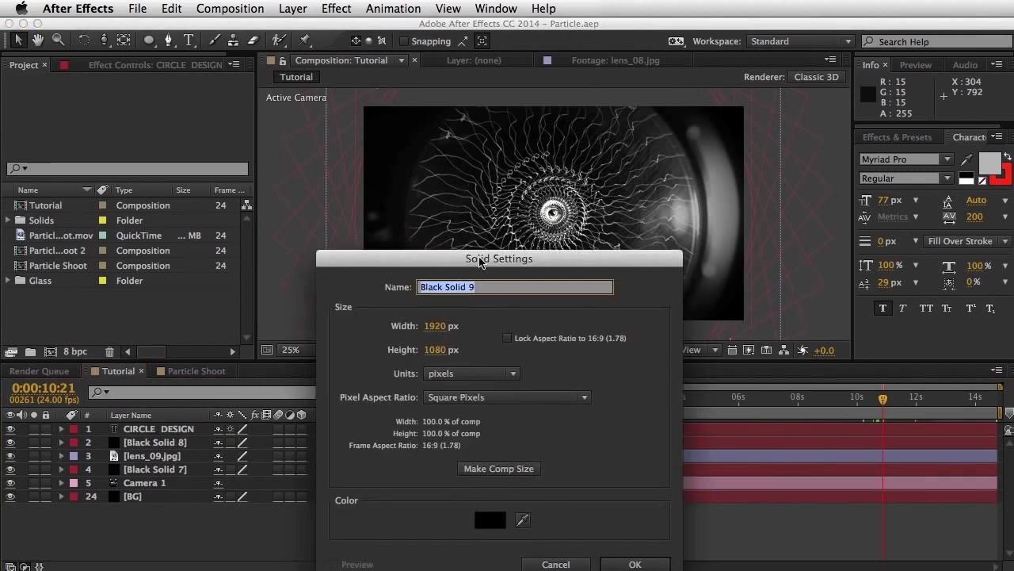
left_click_drag(478, 262, 424, 168)
key("BackSpace")
key("Escape")
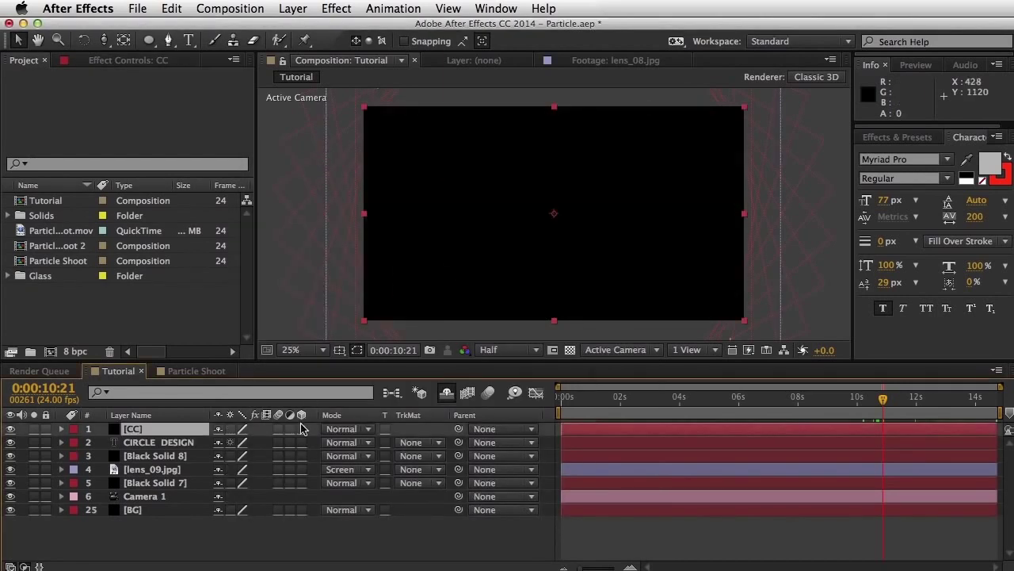
left_click(290, 428)
left_click(290, 9)
mouse_move(301, 27)
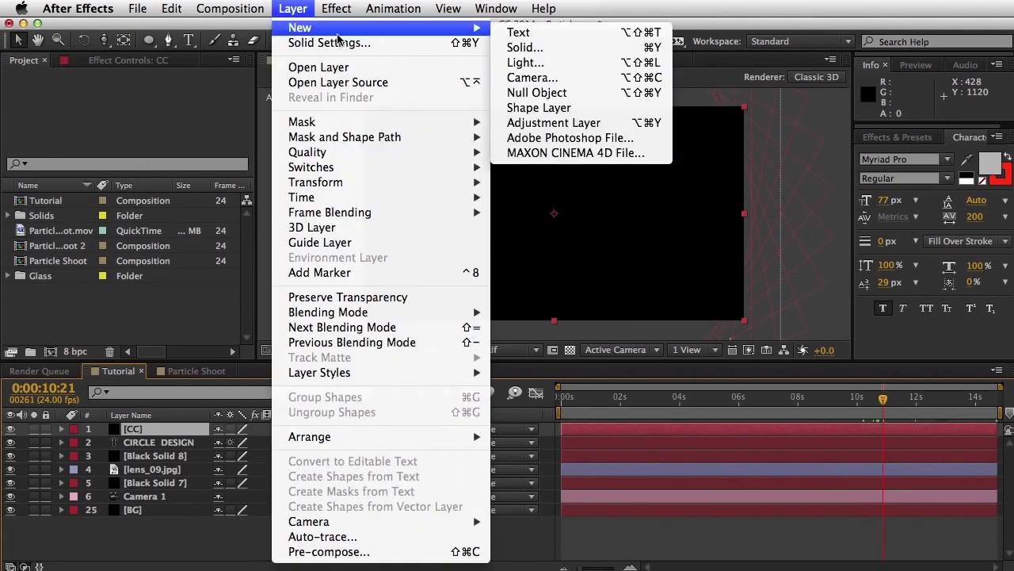
left_click(641, 547)
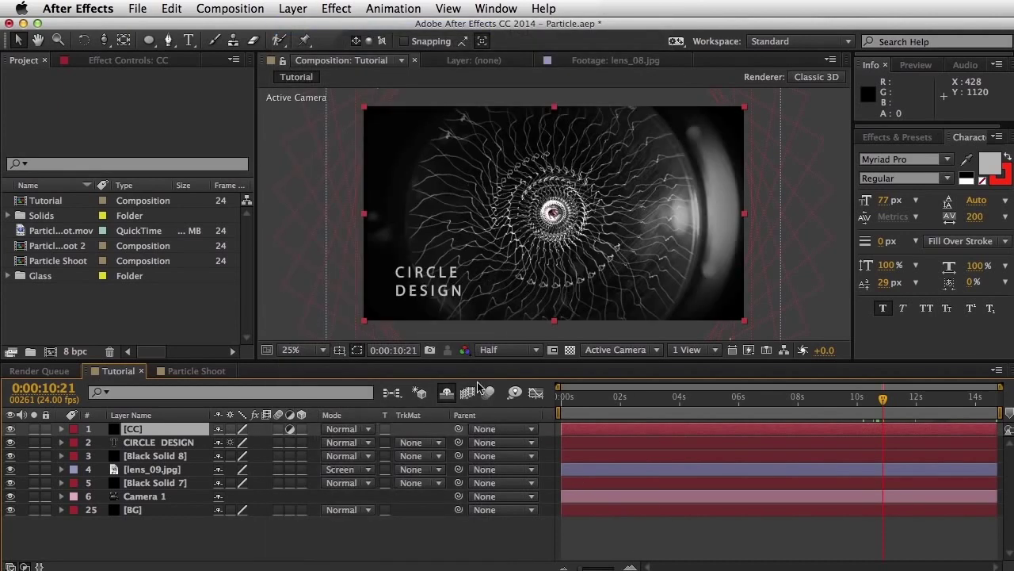
Save the project and apply the Stylize Glow effect to the CC adjustment layer.
key("super+s")
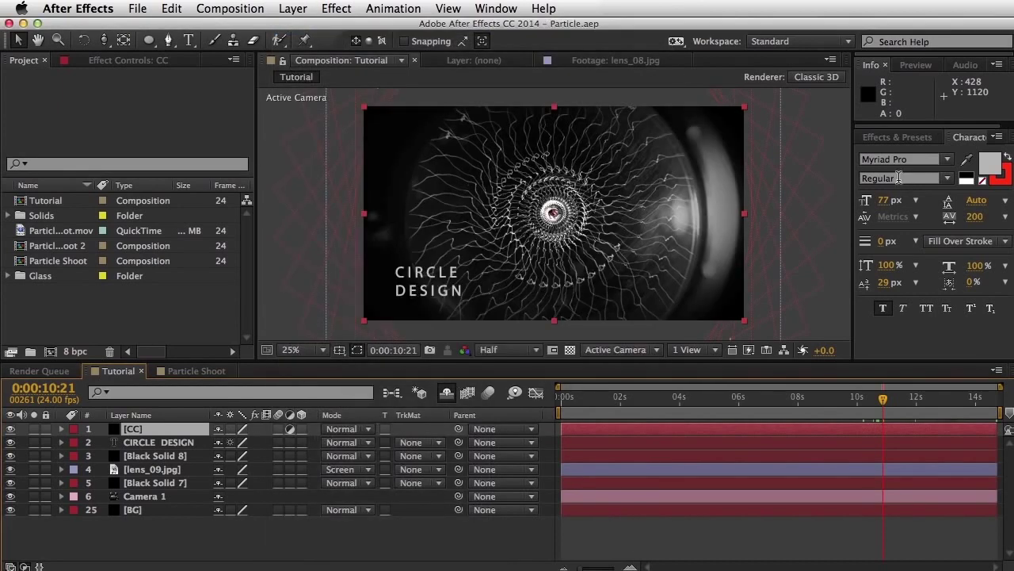
left_click(894, 137)
left_click(918, 155)
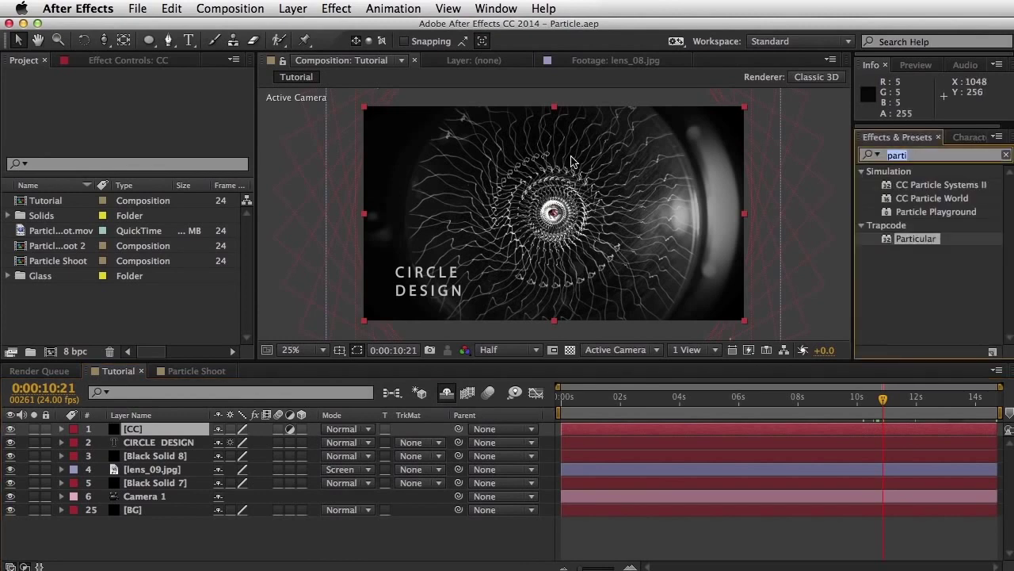
key("BackSpace")
type("g")
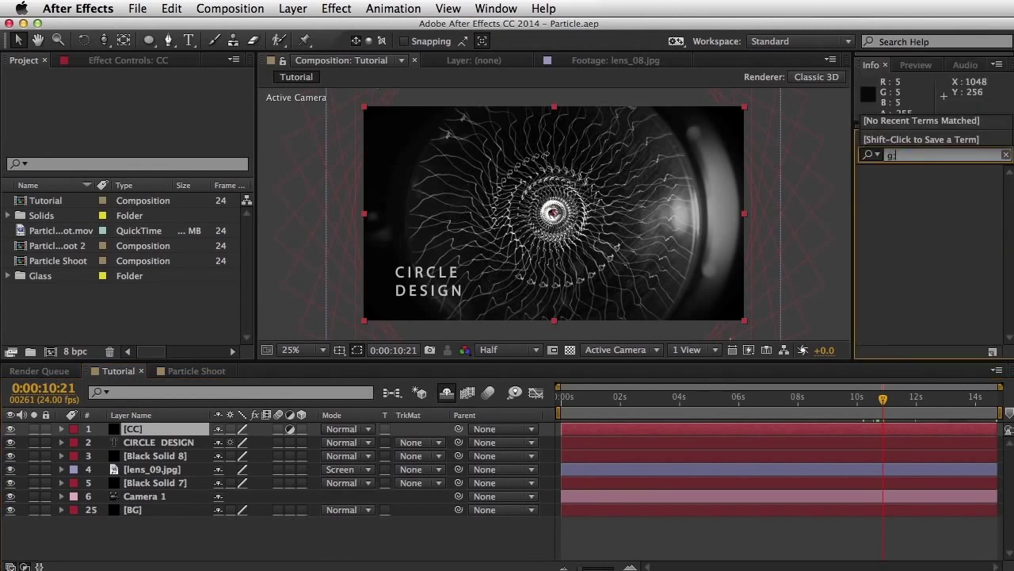
type("low")
double_click(907, 239)
Set the Glow effect's Color A to pale peach FFDCC7.
left_click(148, 283)
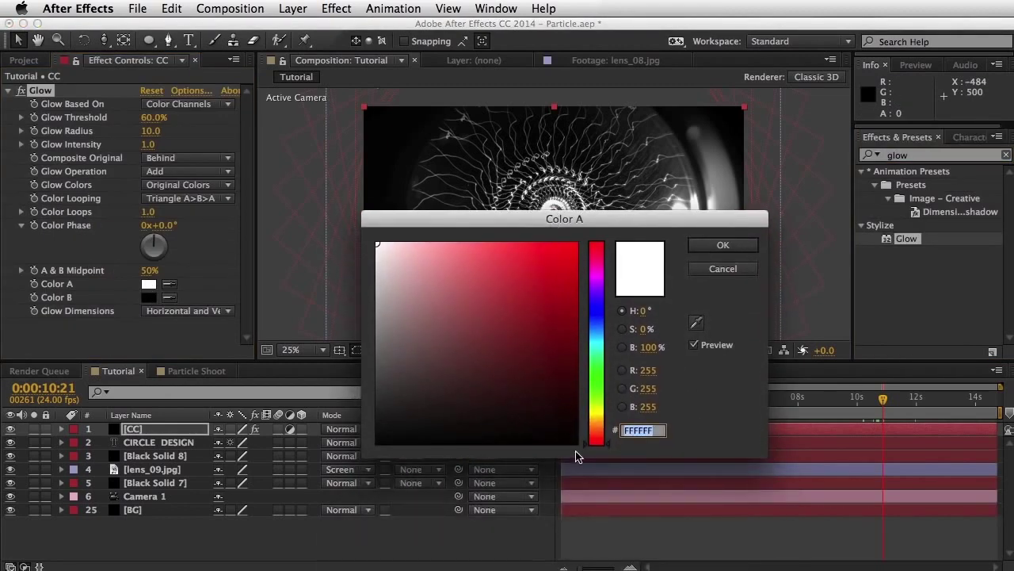
left_click(596, 431)
mouse_move(512, 269)
left_mouse_down()
mouse_move(493, 231)
mouse_move(420, 229)
left_mouse_up()
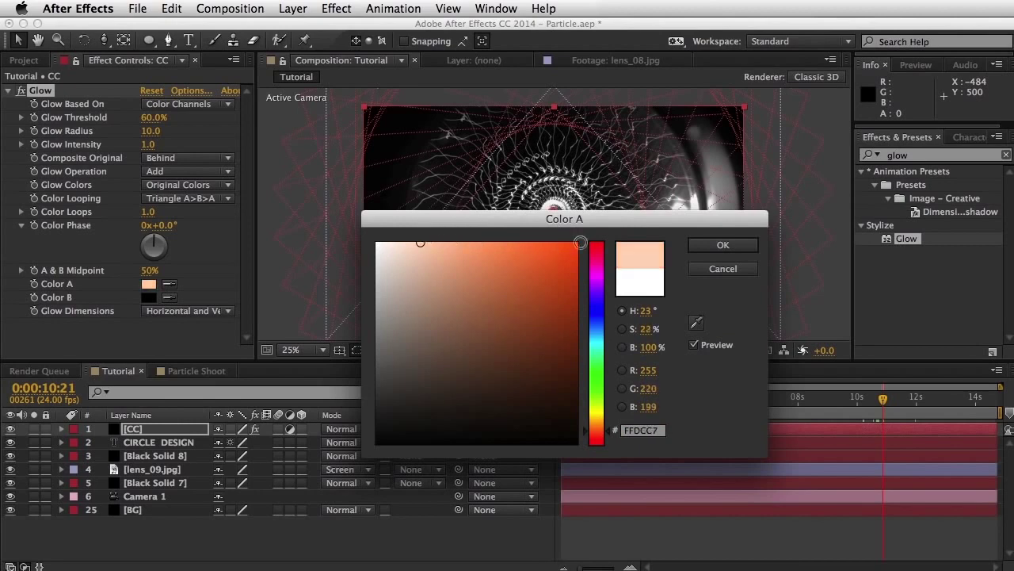
left_click(720, 247)
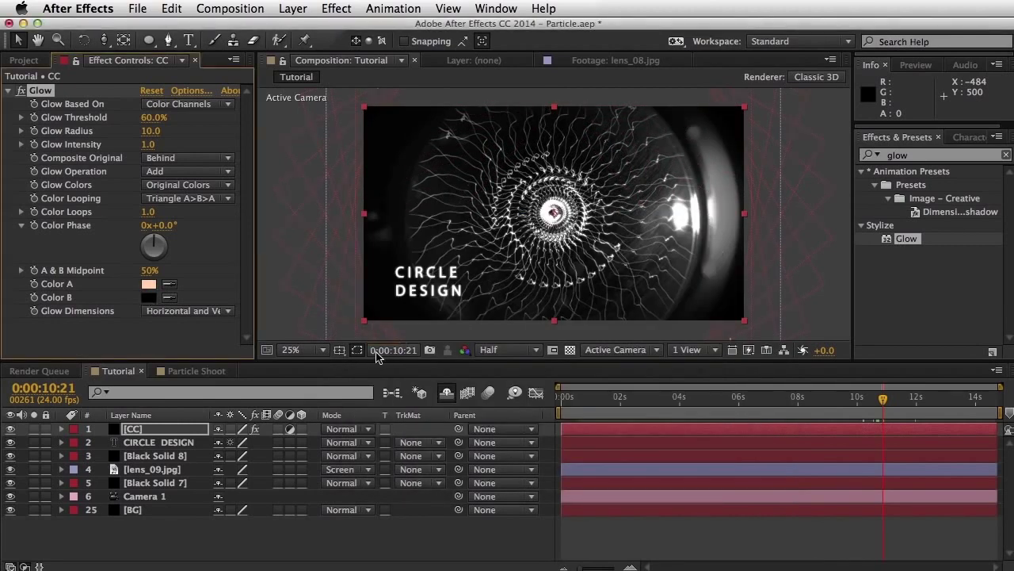
Set the Glow effect's Color B to orange FF6600 and its Glow Colors option to A & B Colors.
left_click(593, 432)
left_click(593, 432)
left_click_drag(498, 295, 638, 195)
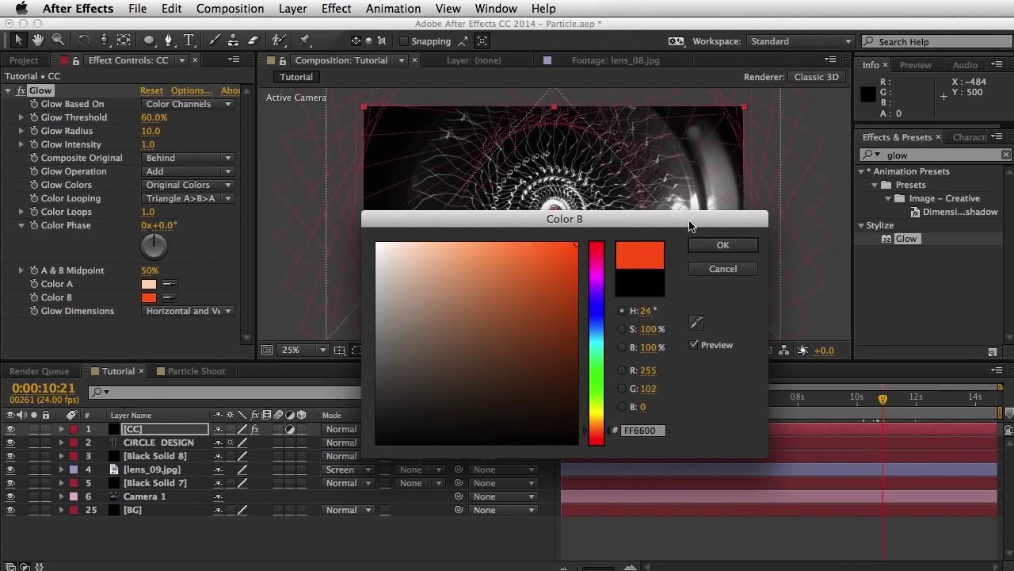
left_click(722, 245)
left_click(202, 200)
left_click(202, 200)
left_click(188, 186)
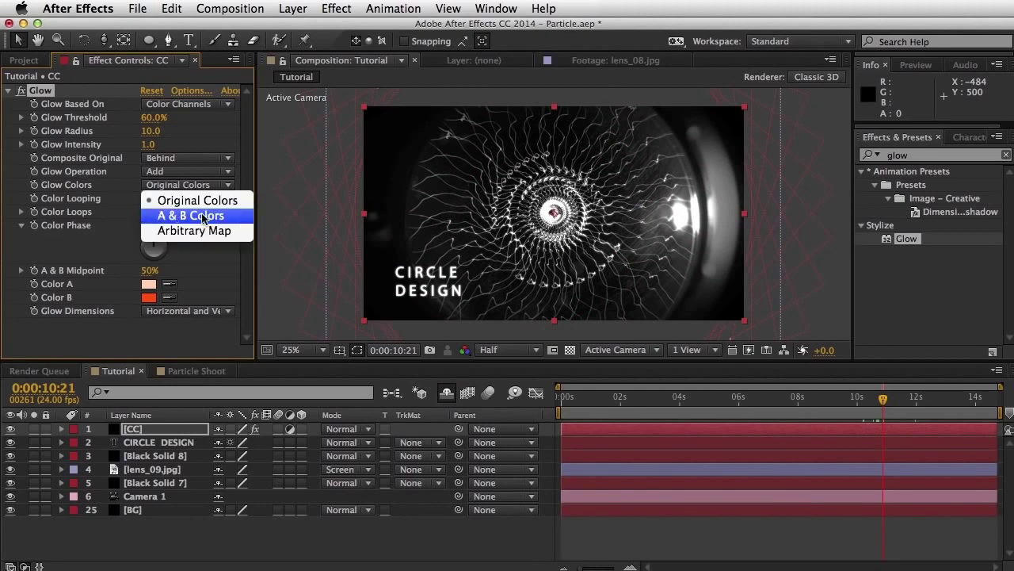
left_click(202, 215)
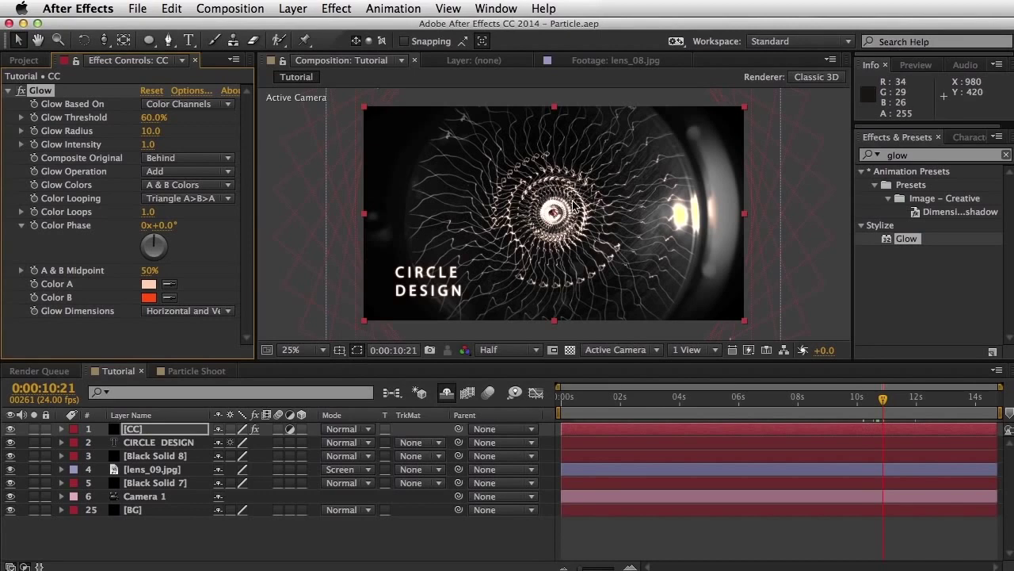
Set the glow's threshold to 50%, intensity to 0.7 and radius to 100, and save the project.
left_click(154, 117)
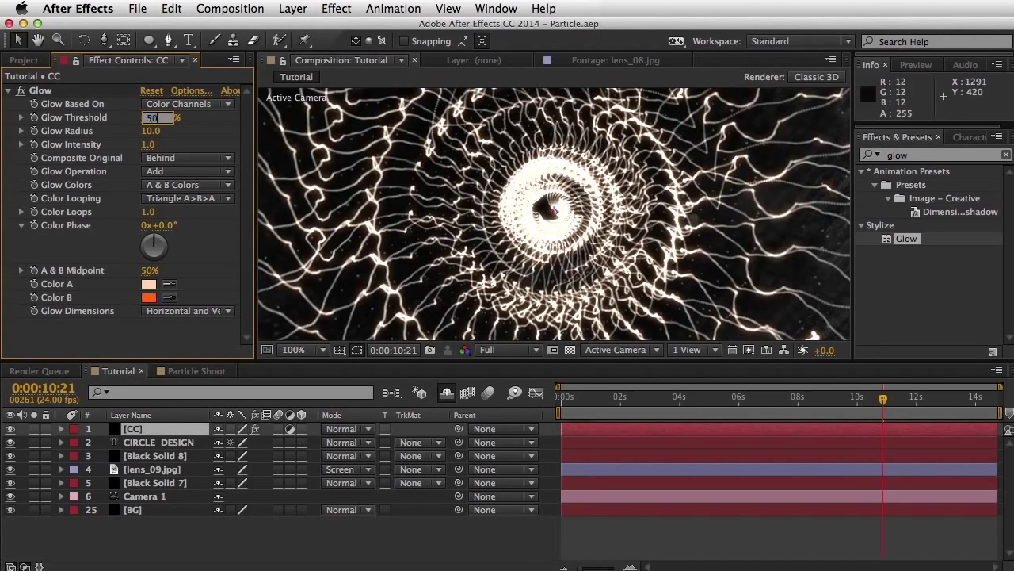
type("50")
key("Return")
left_click(148, 145)
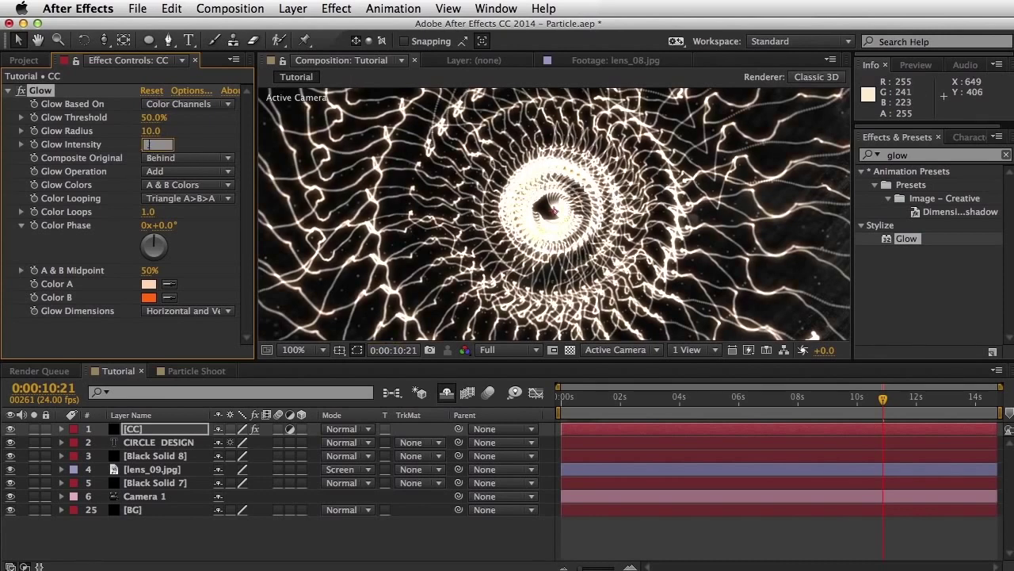
type(".7")
key("Return")
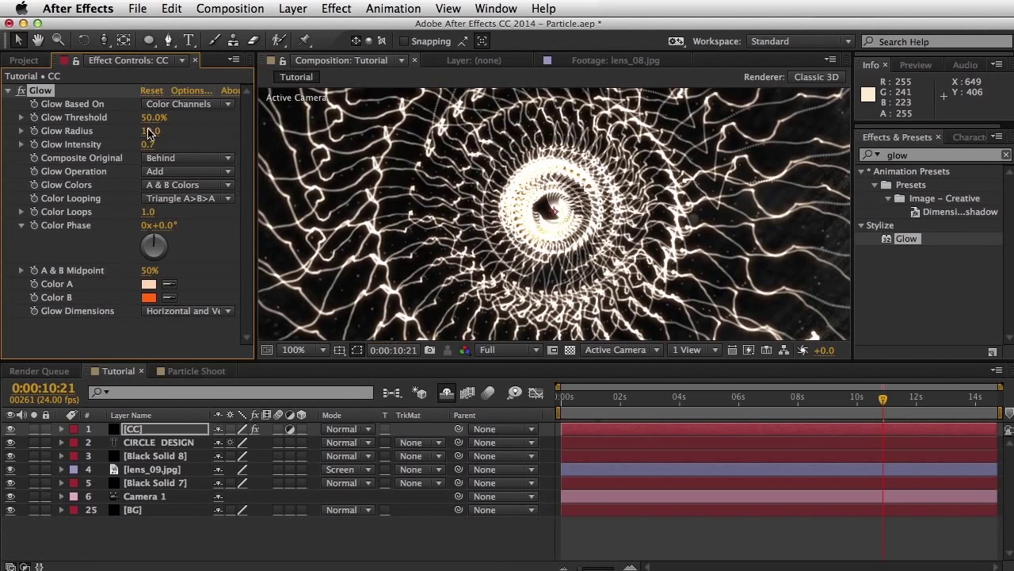
left_click(150, 131)
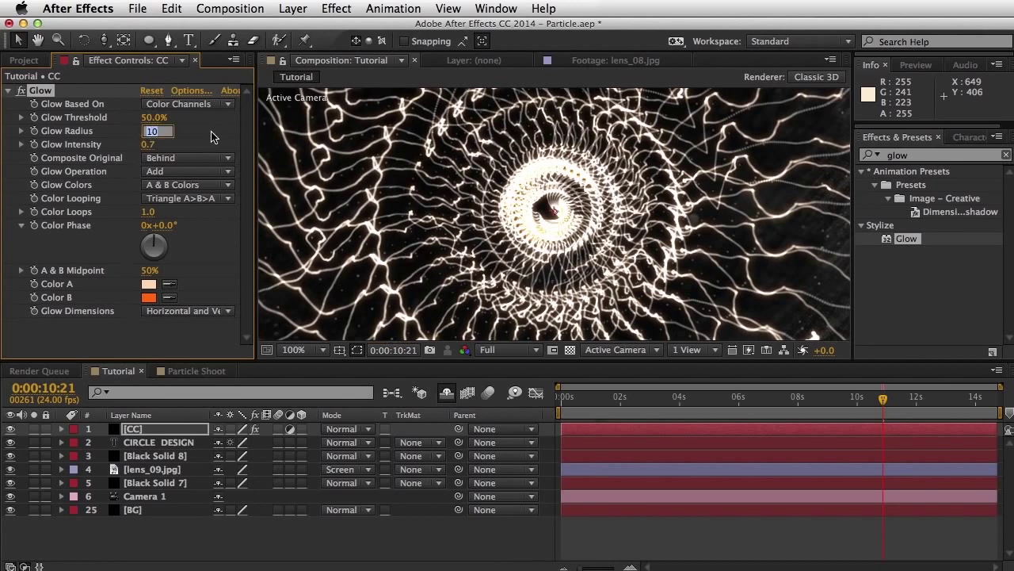
key("Return")
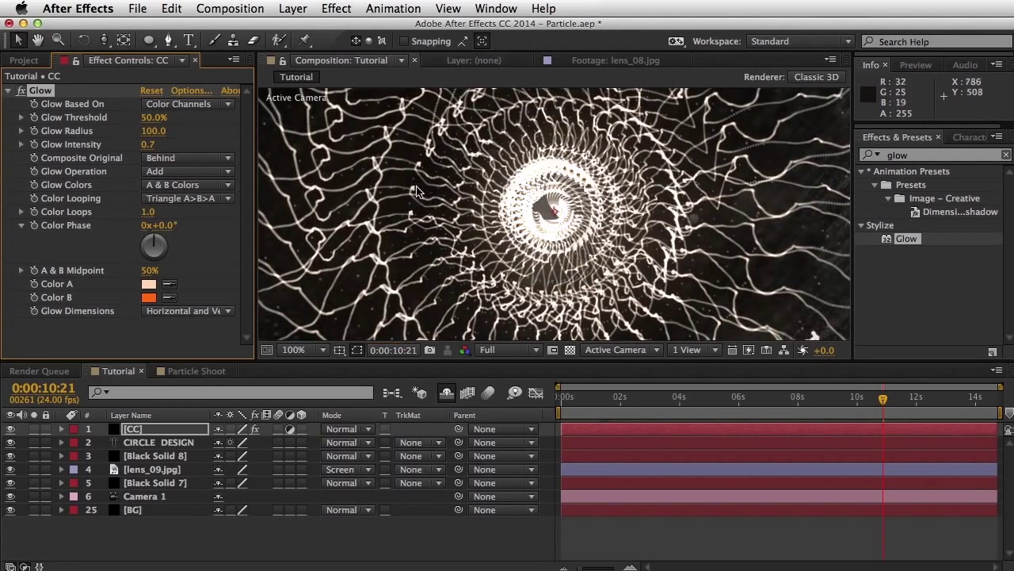
key("super+s")
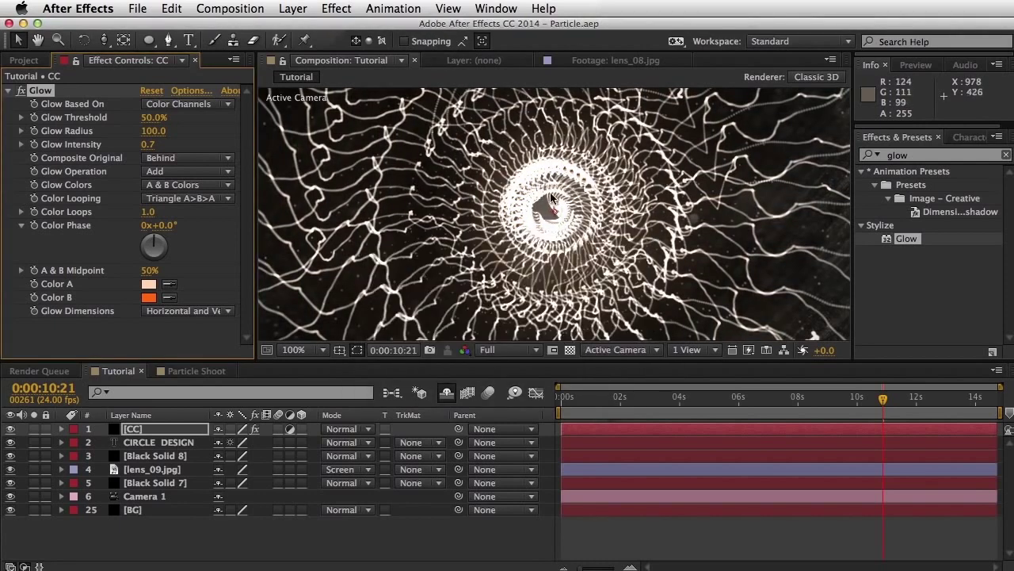
Find the Color Correction Exposure effect and add it to the CC layer above Glow.
key("comma")
key("comma")
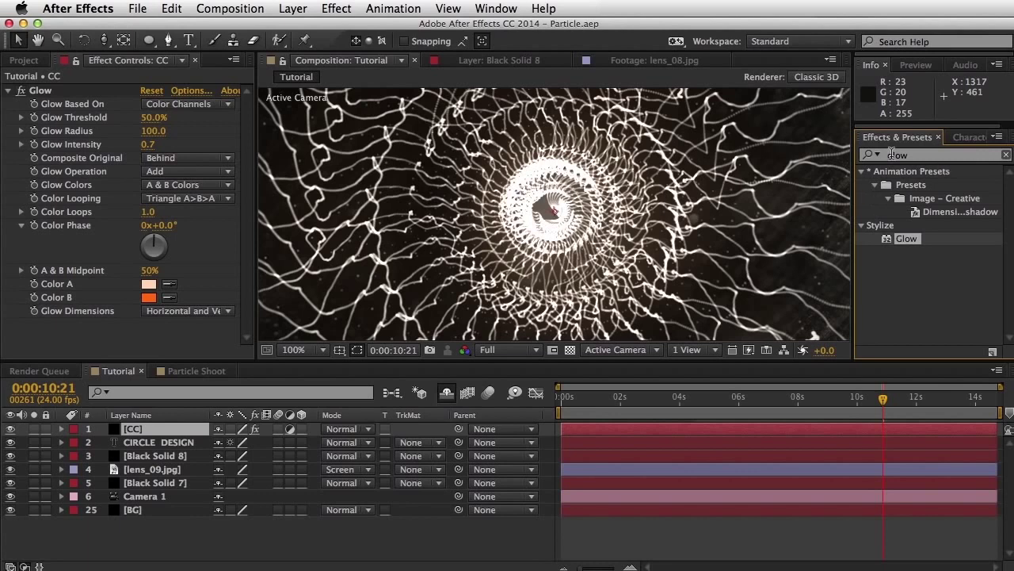
left_click_drag(917, 155, 901, 154)
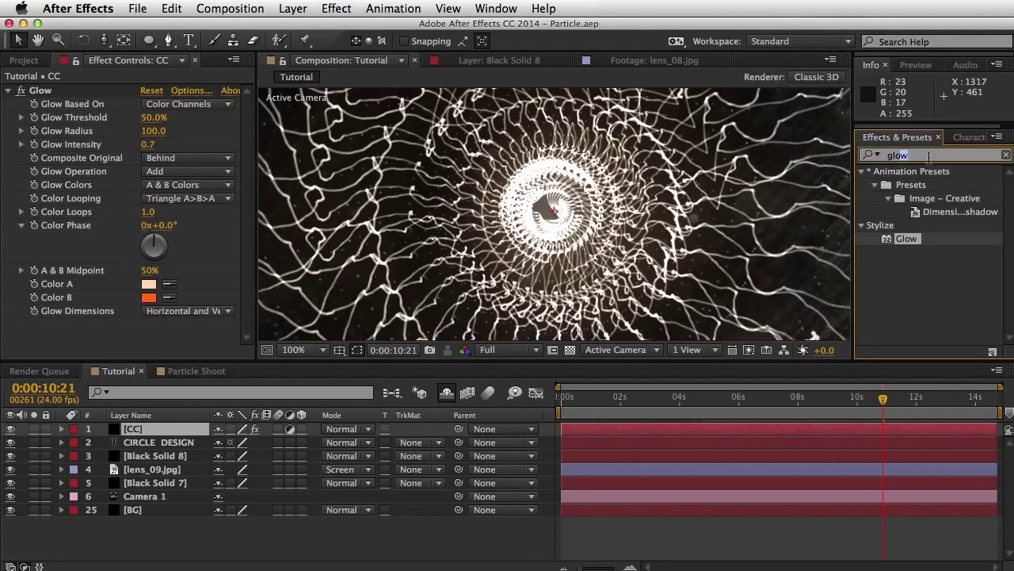
key("BackSpace")
key("BackSpace")
key("BackSpace")
type("e")
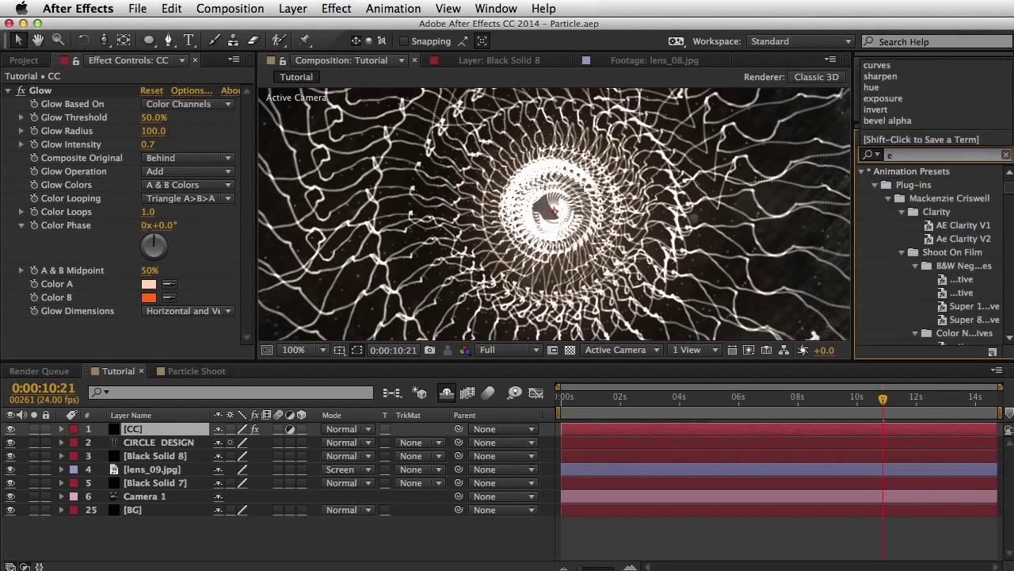
type("xposure")
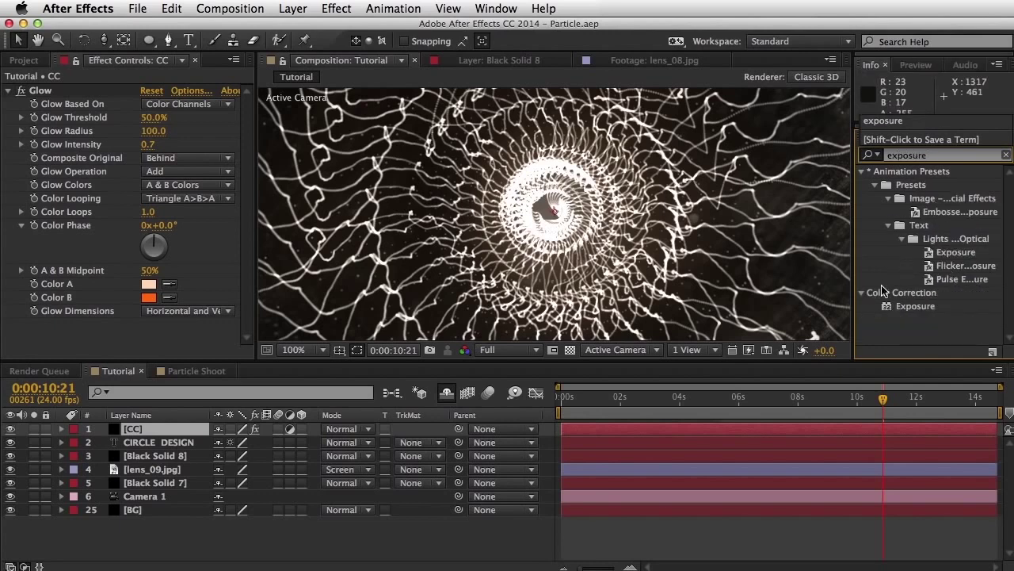
left_click_drag(907, 306, 89, 99)
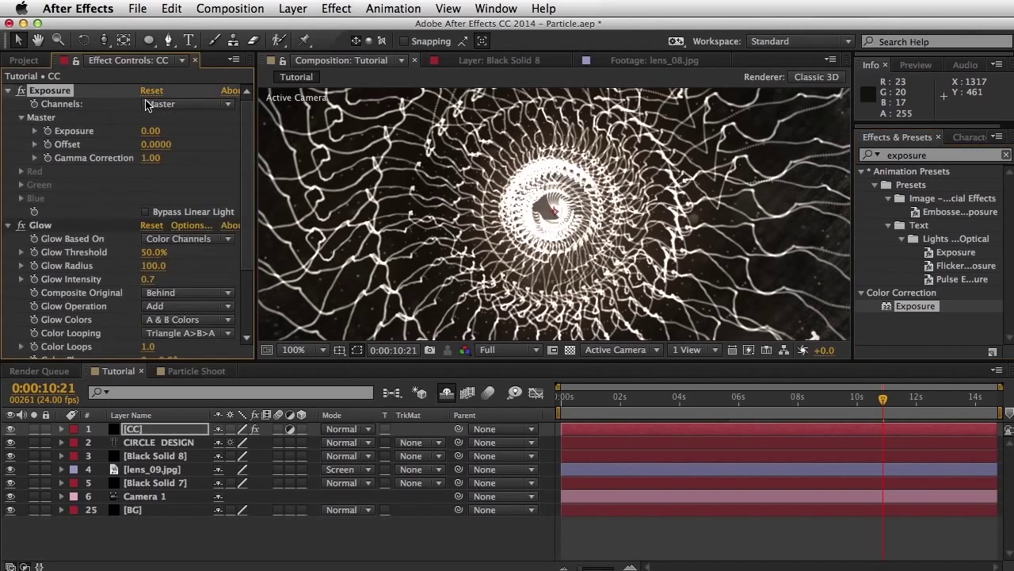
Set the CC layer's master Exposure to -1 and collapse both the Exposure and Glow effect settings.
left_click(150, 131)
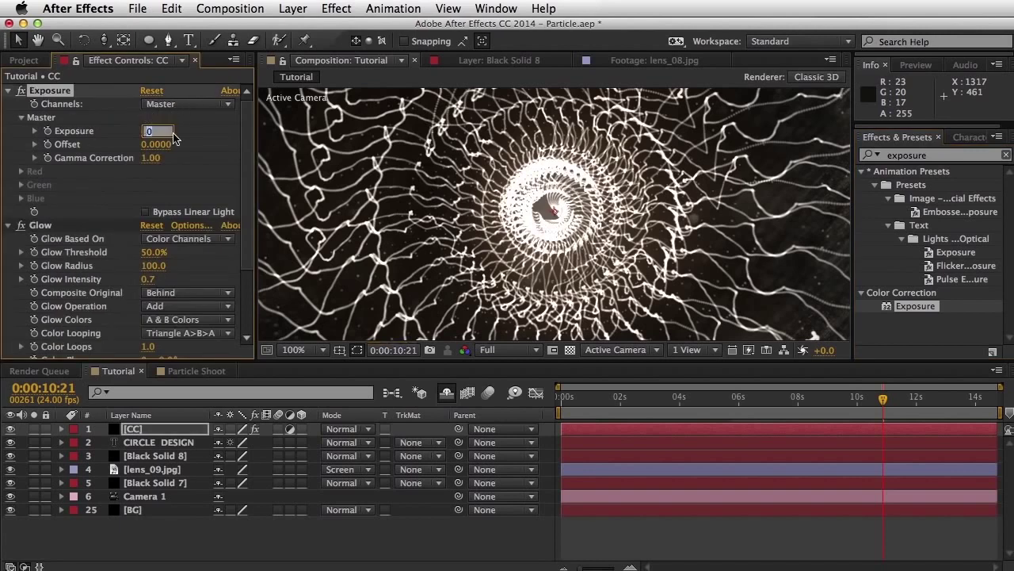
type("-1")
key("Return")
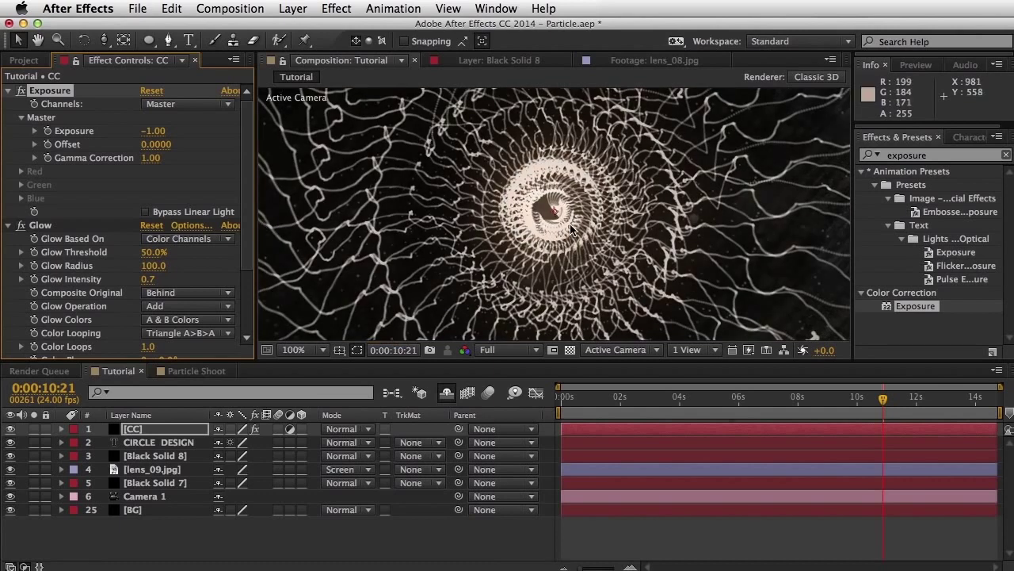
left_click(9, 91)
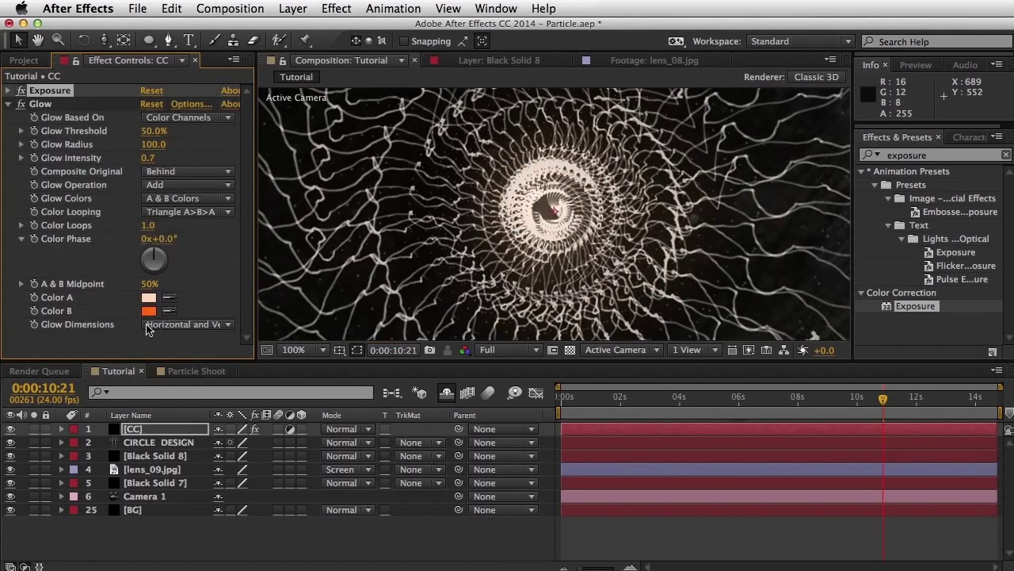
left_click(8, 104)
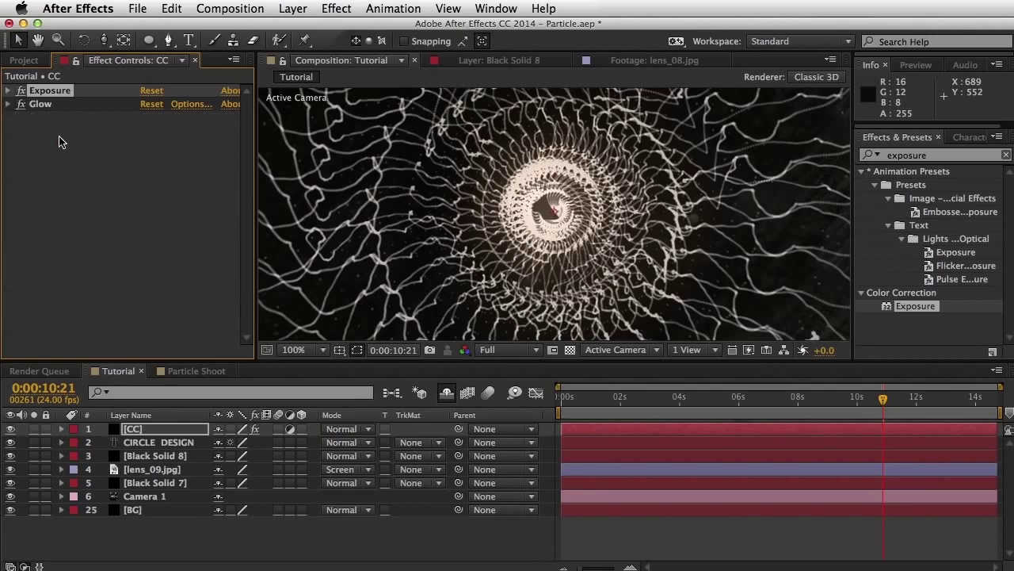
left_click(86, 182)
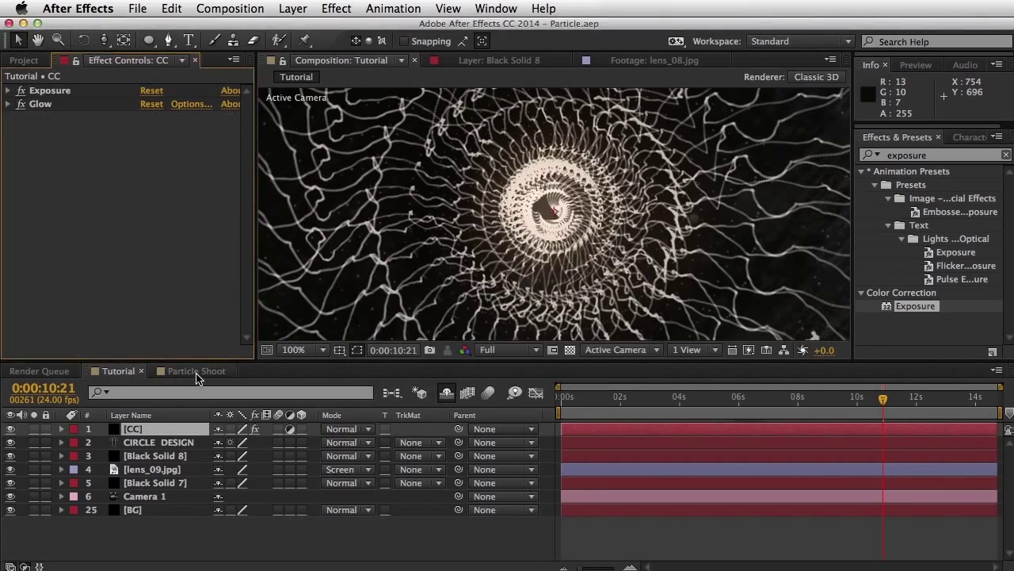
Check Particle Shoot's CC effects and add a second Glow to Tutorial's CC layer with threshold 50%, radius 100, intensity 0.5 and Original Colors.
left_click(196, 373)
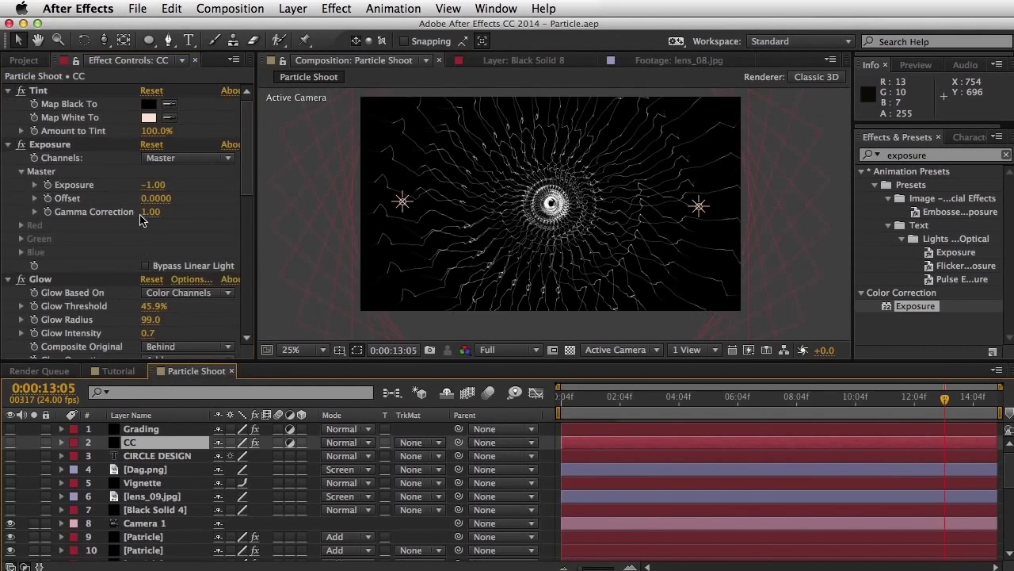
scroll(137, 264, "down", 3)
left_click_drag(244, 216, 247, 309)
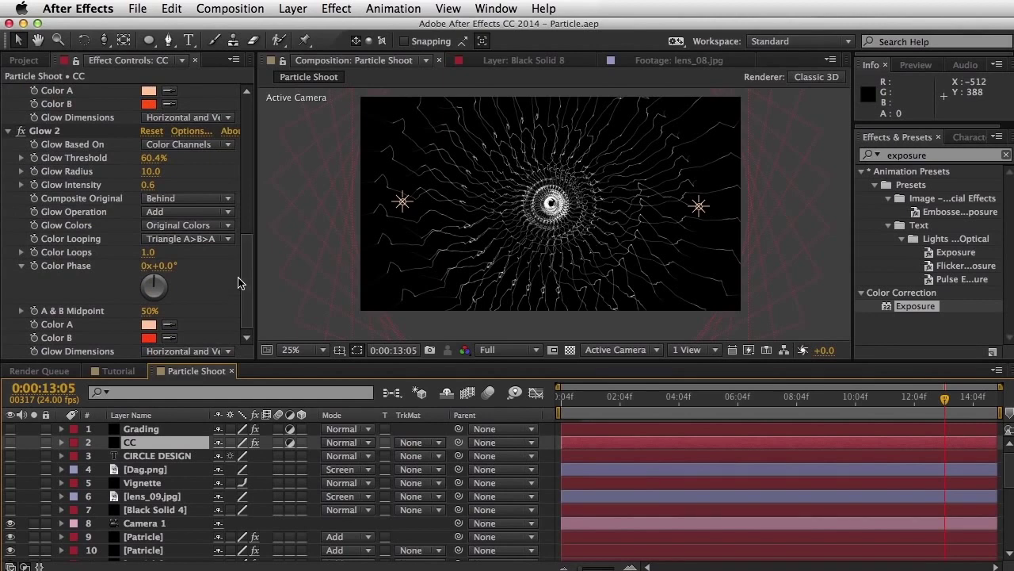
left_click(116, 372)
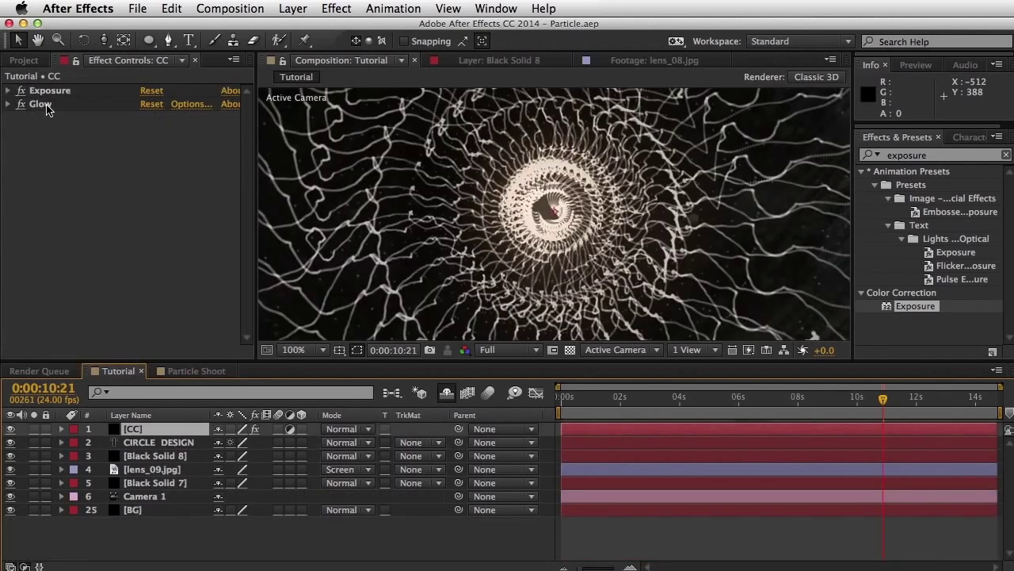
left_click(41, 105)
left_click(8, 104)
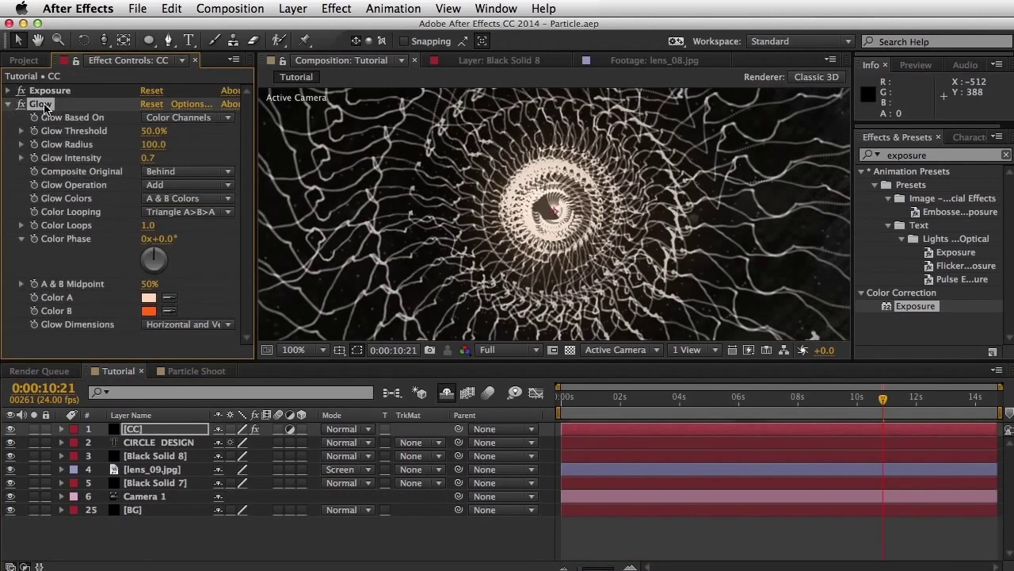
left_click(154, 456)
left_click(147, 430)
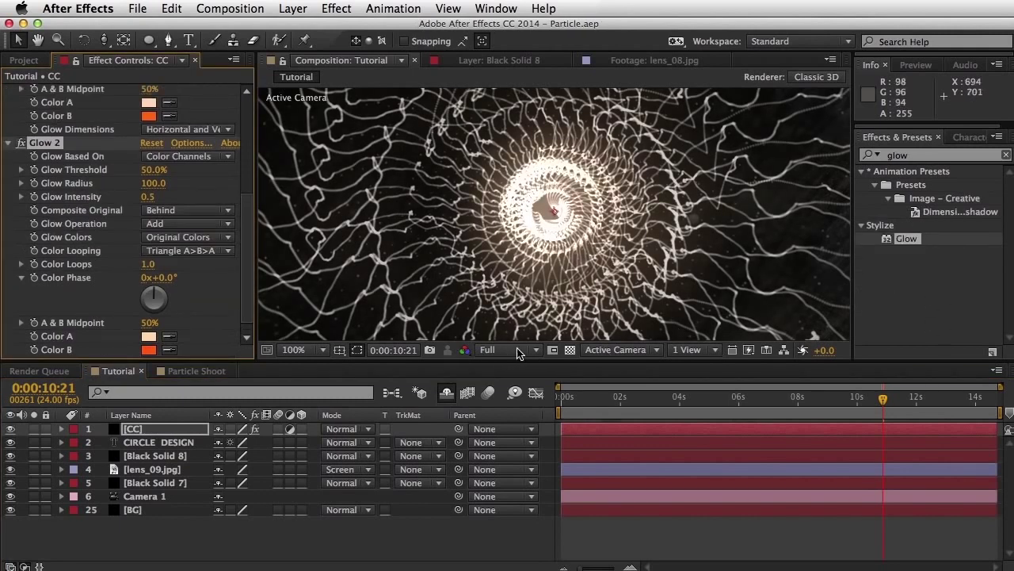
Set the composition preview to Quarter resolution and 25% magnification.
left_click(512, 350)
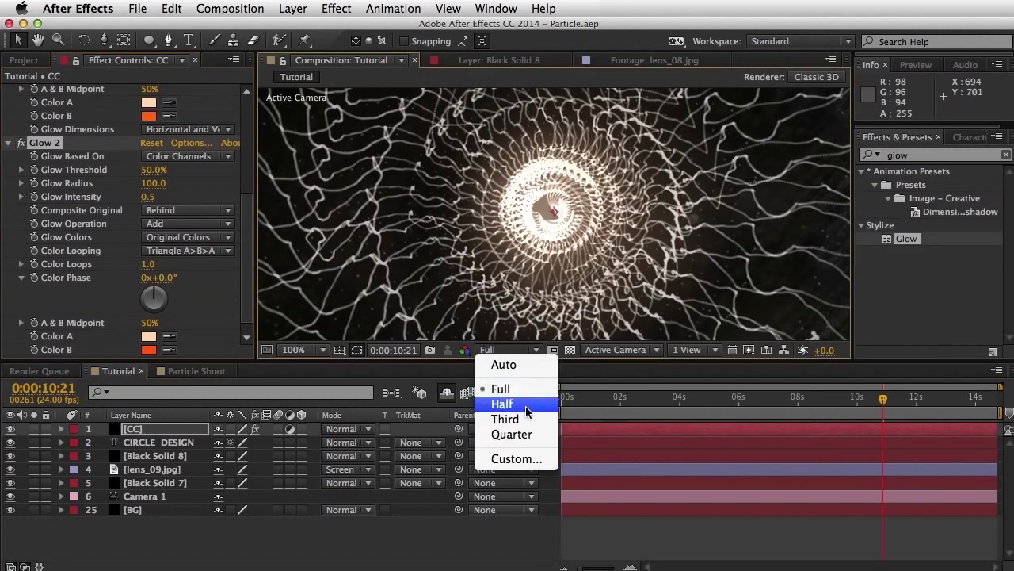
left_click(523, 418)
left_click(507, 353)
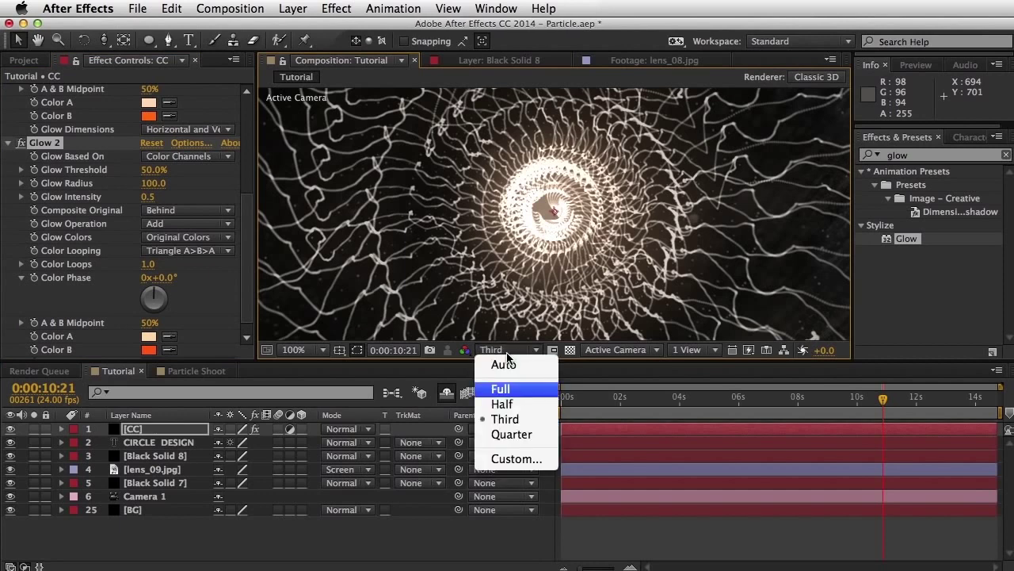
left_click(514, 434)
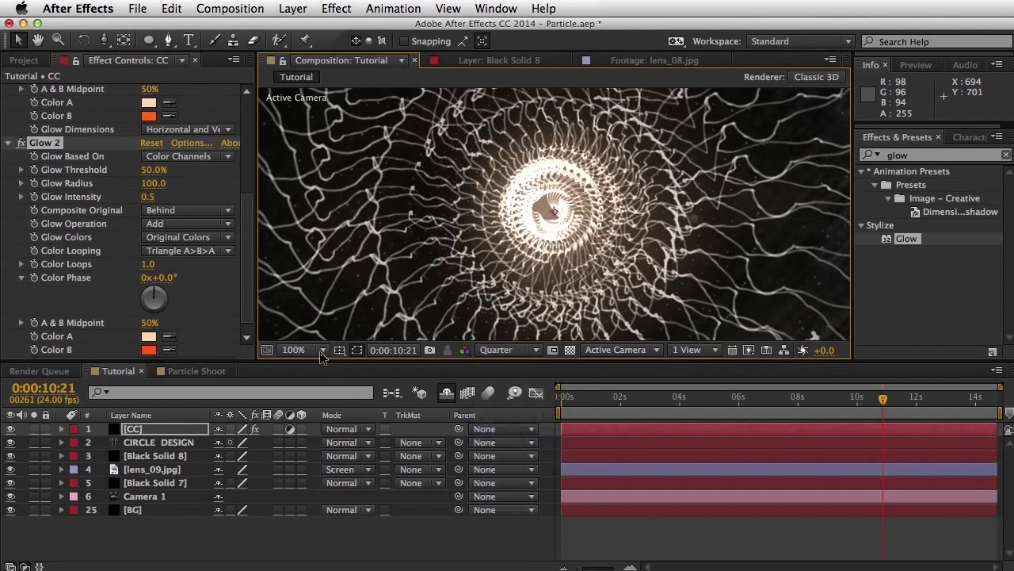
left_click(322, 351)
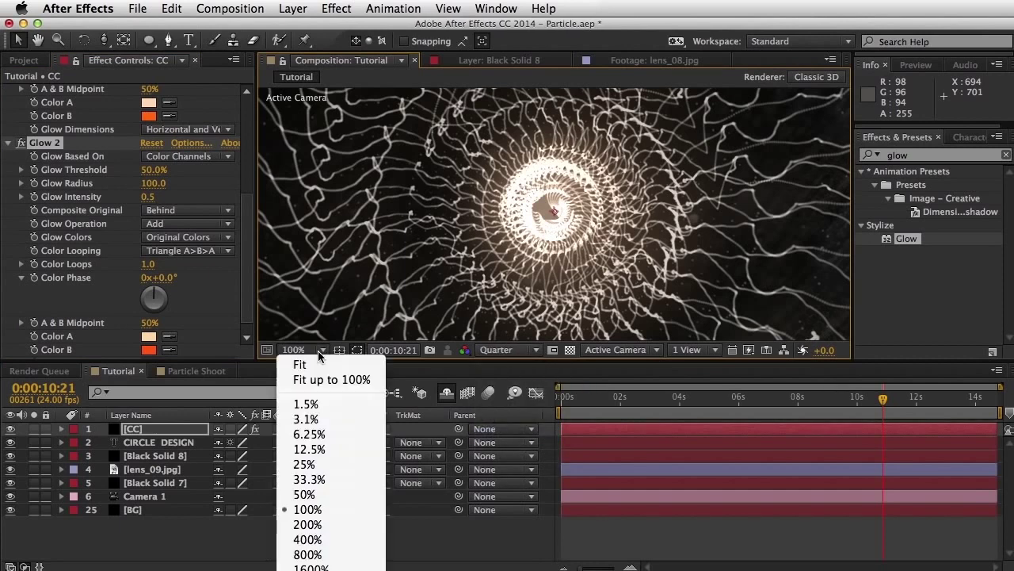
left_click(306, 464)
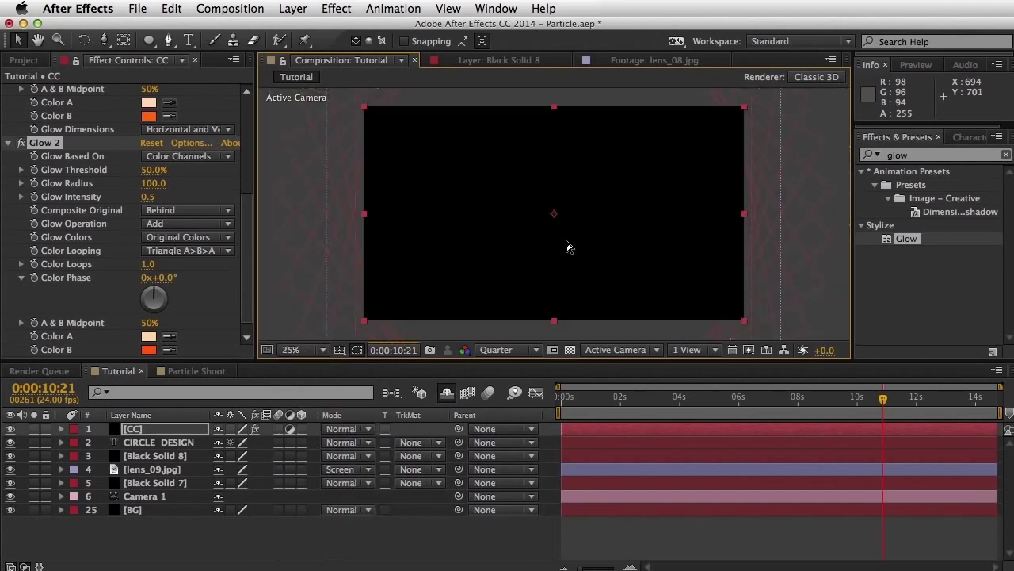
Refine the CC layer's Glow 2 to threshold 60.4%, radius 10 and intensity 0.6, and save the project at frame 0:00:09:19.
scroll(119, 206, "up", 10)
scroll(220, 278, "down", 4)
scroll(119, 222, "down", 5)
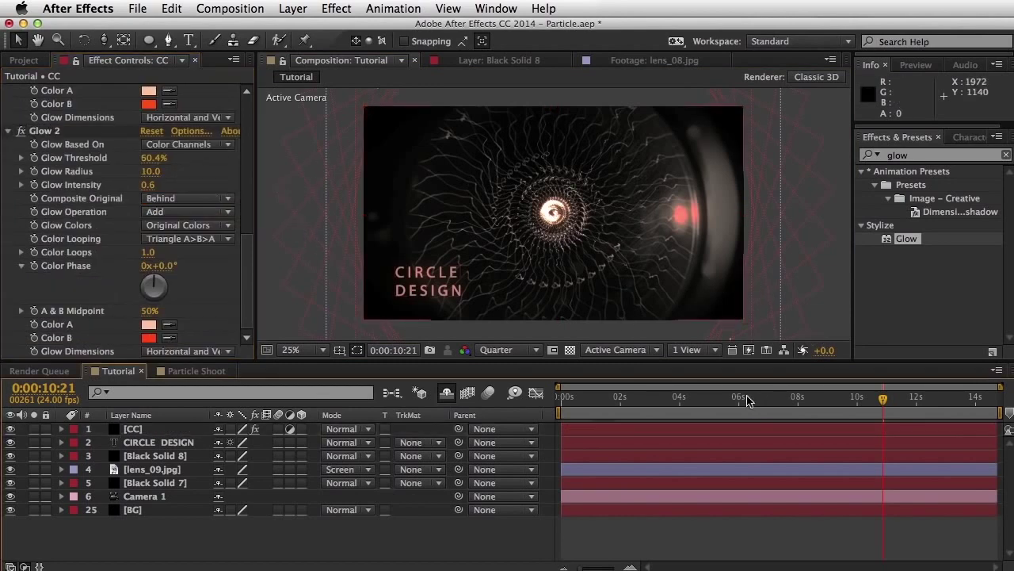
left_click(851, 398)
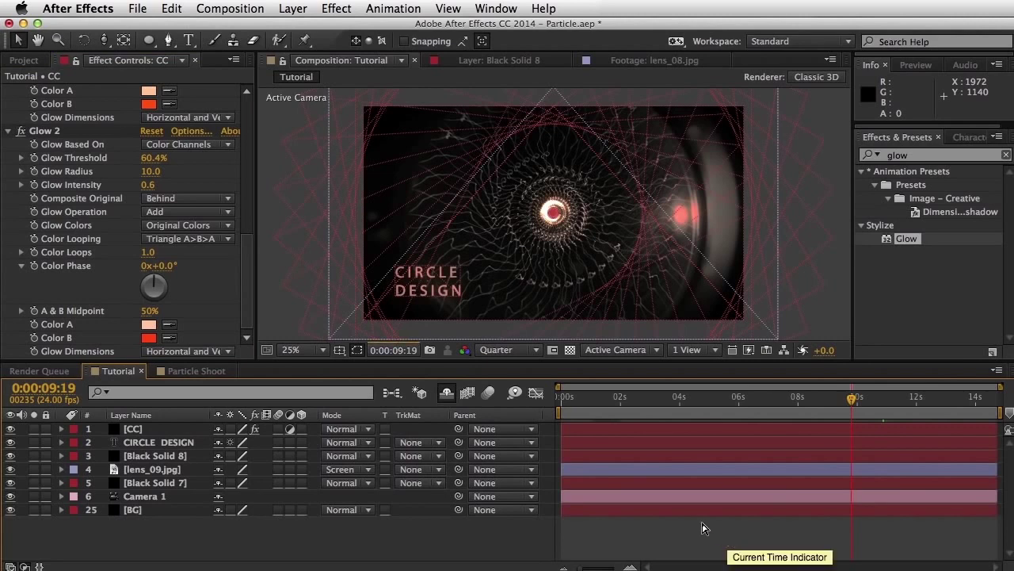
key("super+s")
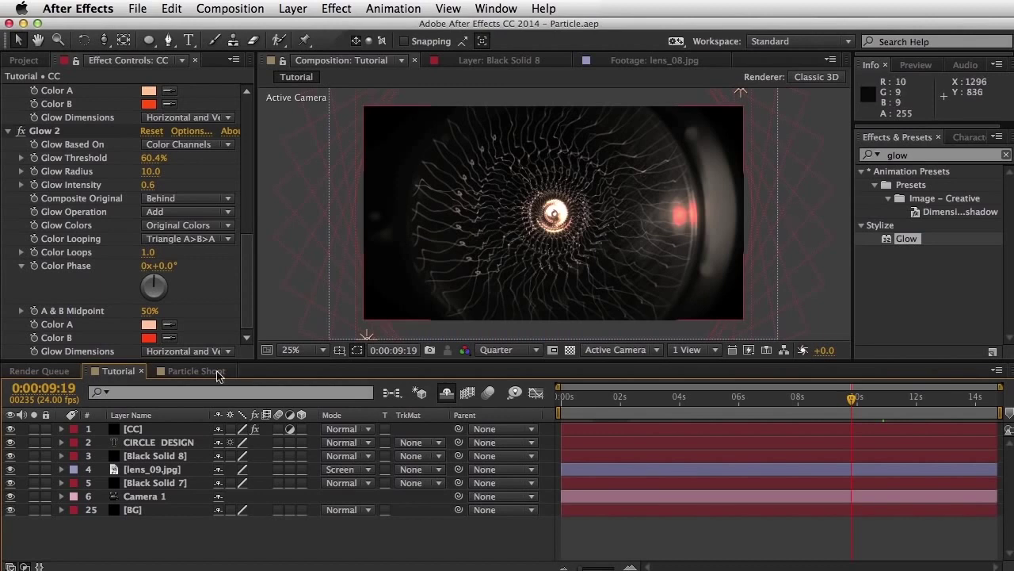
Check the Particle Shoot composition against Tutorial and preview Tutorial's frames at 0:00:08:01 and 0:00:11:09.
left_click(197, 371)
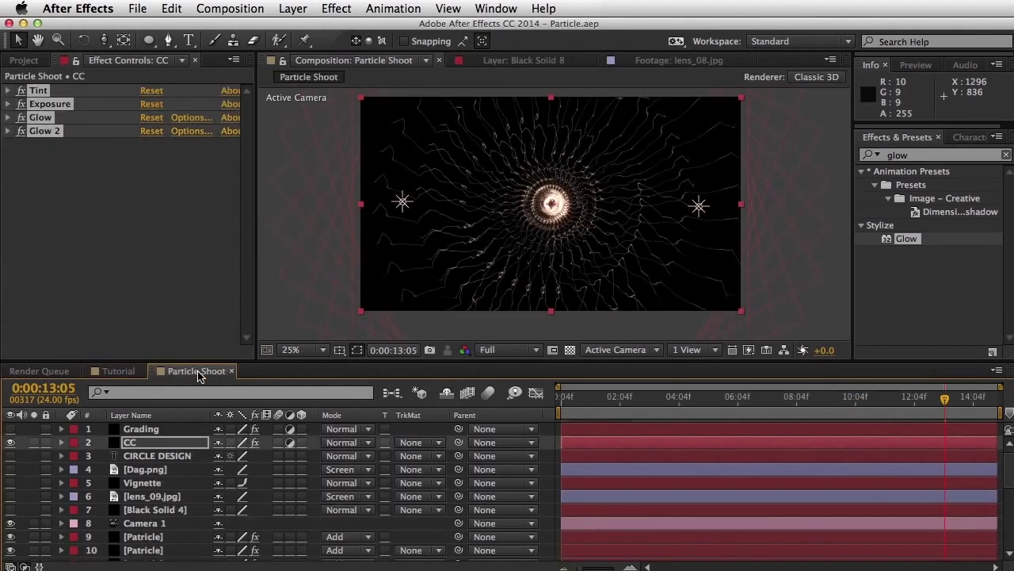
left_click(118, 371)
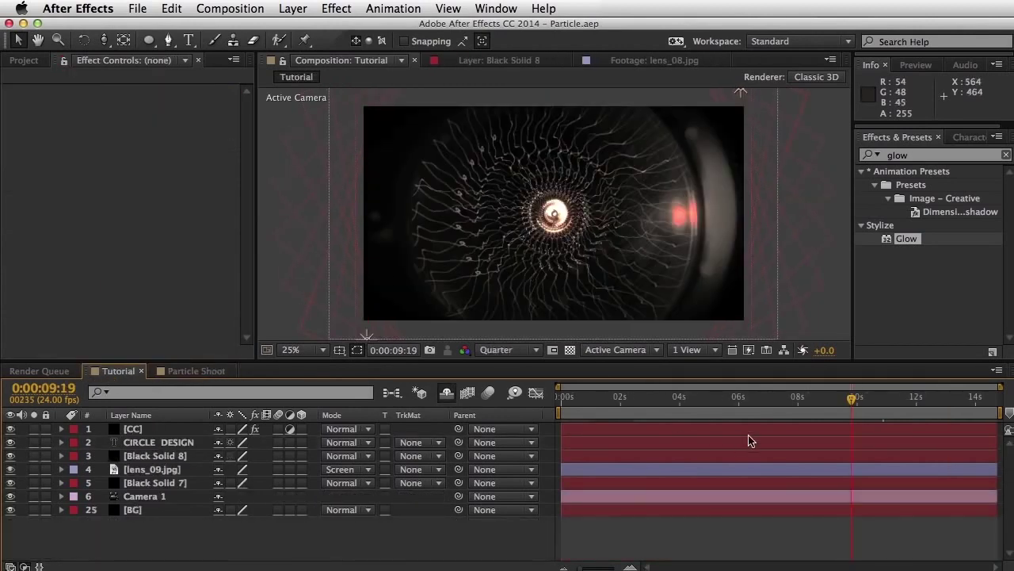
left_click(799, 396)
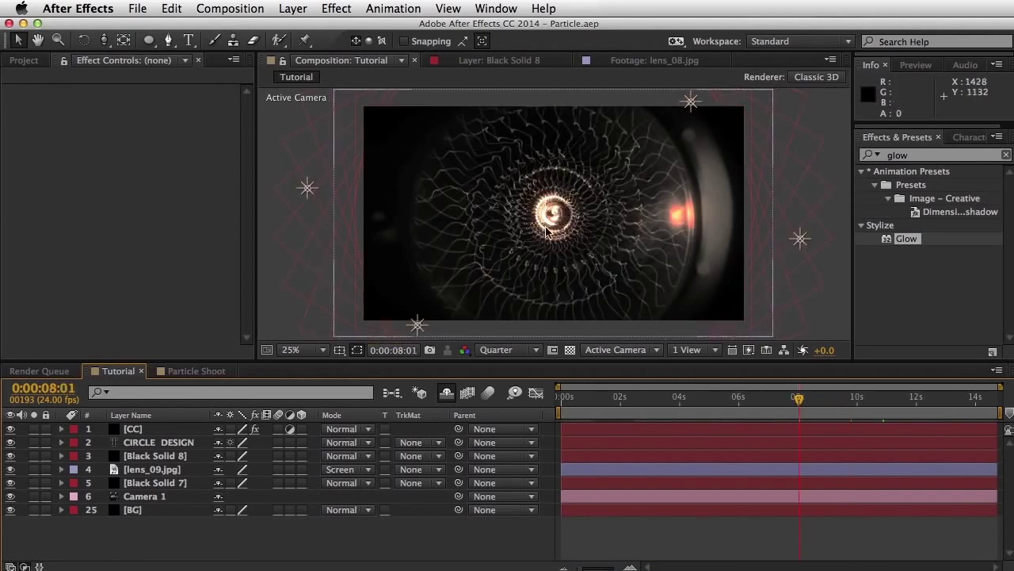
left_click(898, 406)
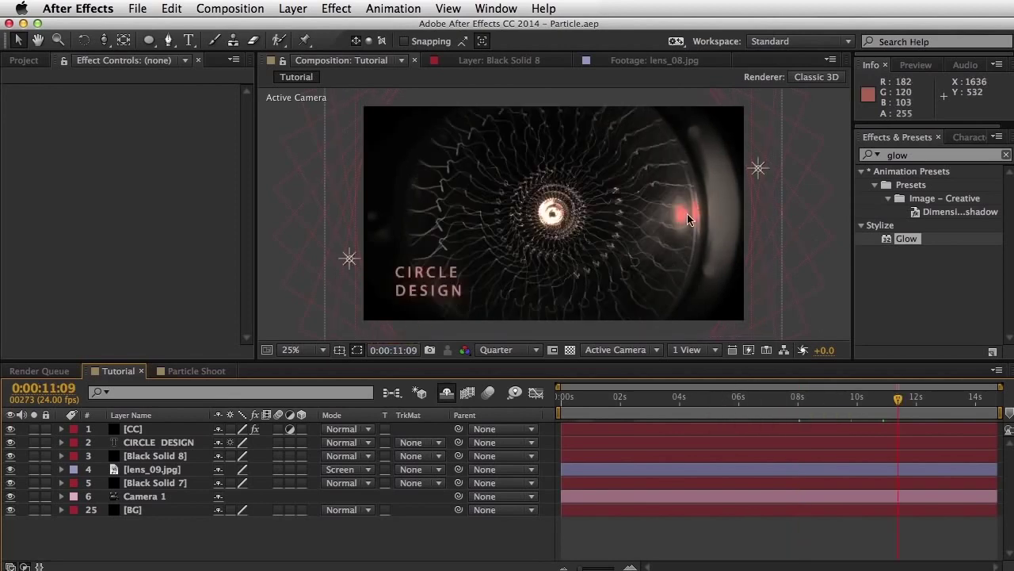
Find the Color Correction Exposure effect and apply it to the lens_09.jpg layer.
key("super+5")
type("expsor")
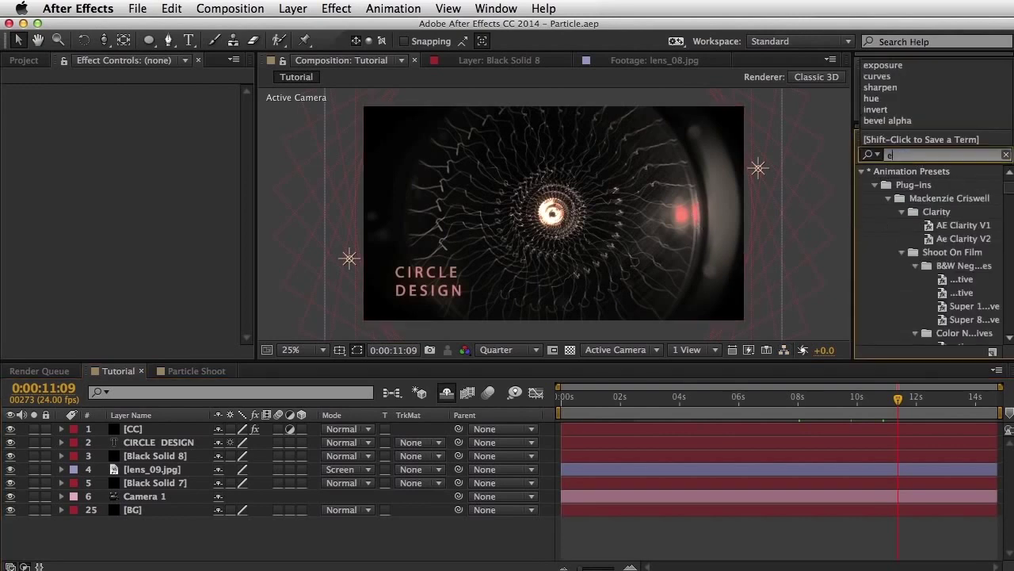
key("BackSpace")
key("BackSpace")
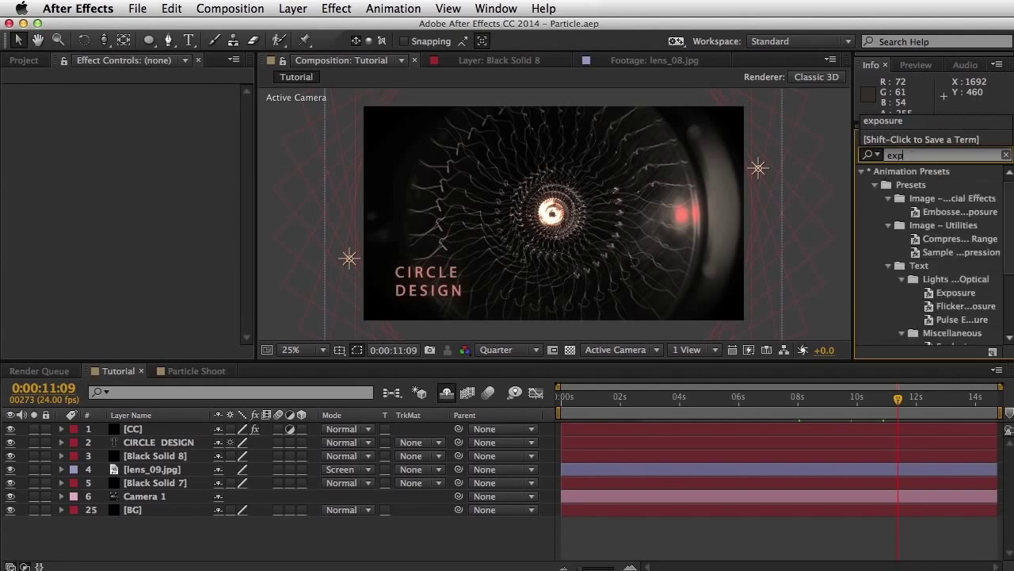
type("osure")
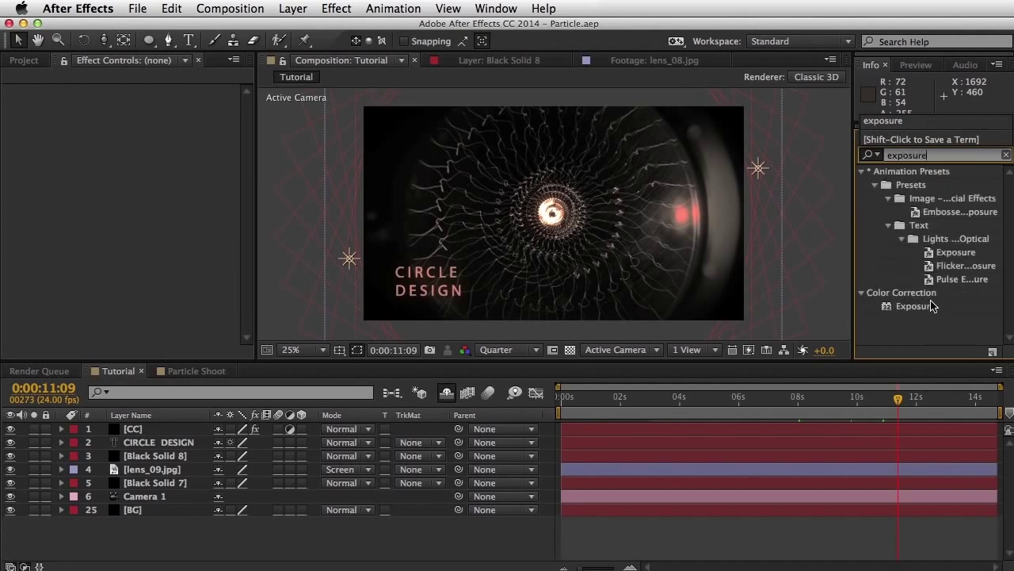
left_click_drag(932, 306, 164, 471)
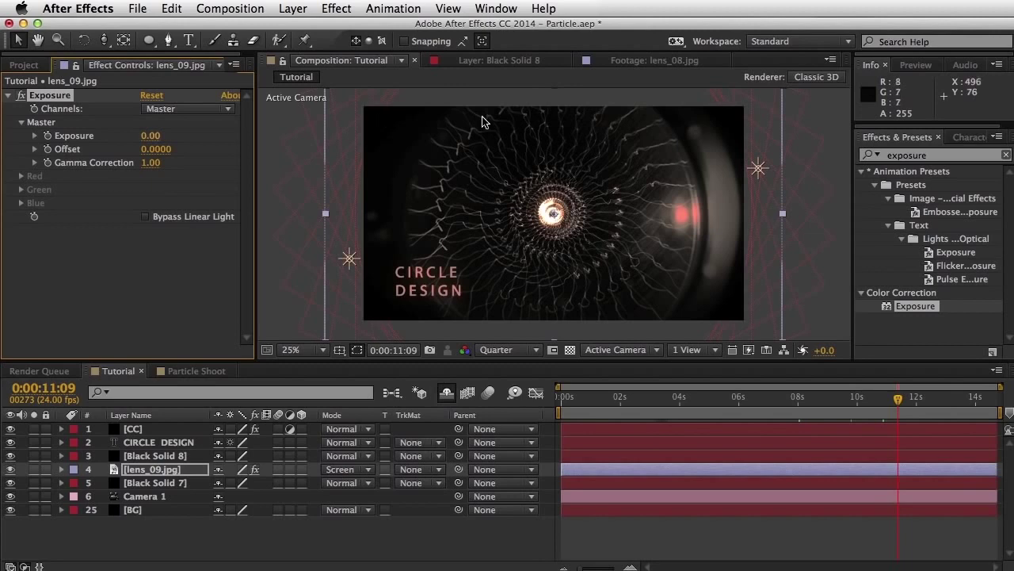
Set the lens_09.jpg layer's master Exposure to -0.5 and preview the result at 0:00:05:09.
left_click(150, 137)
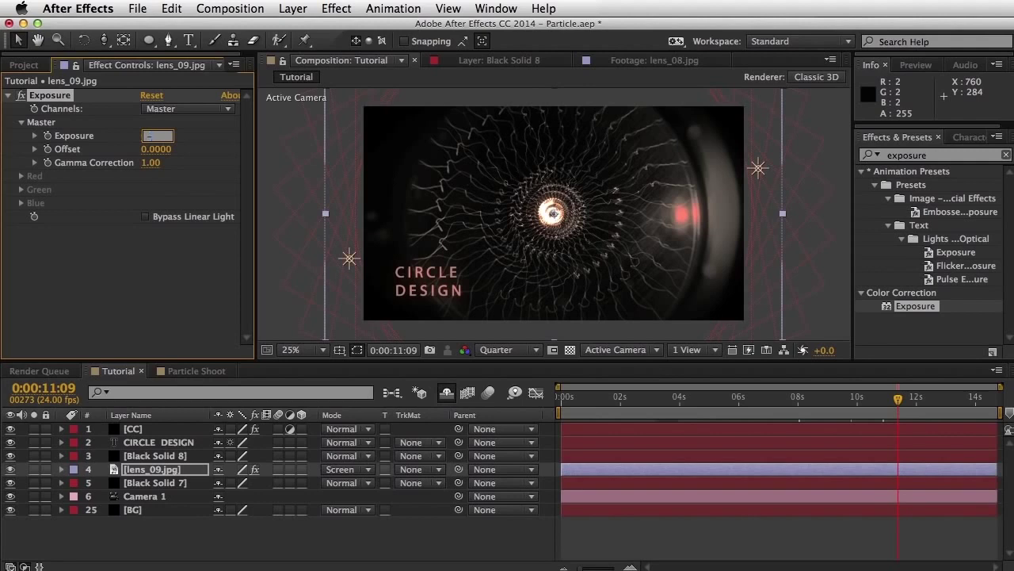
type("-.5")
key("Return")
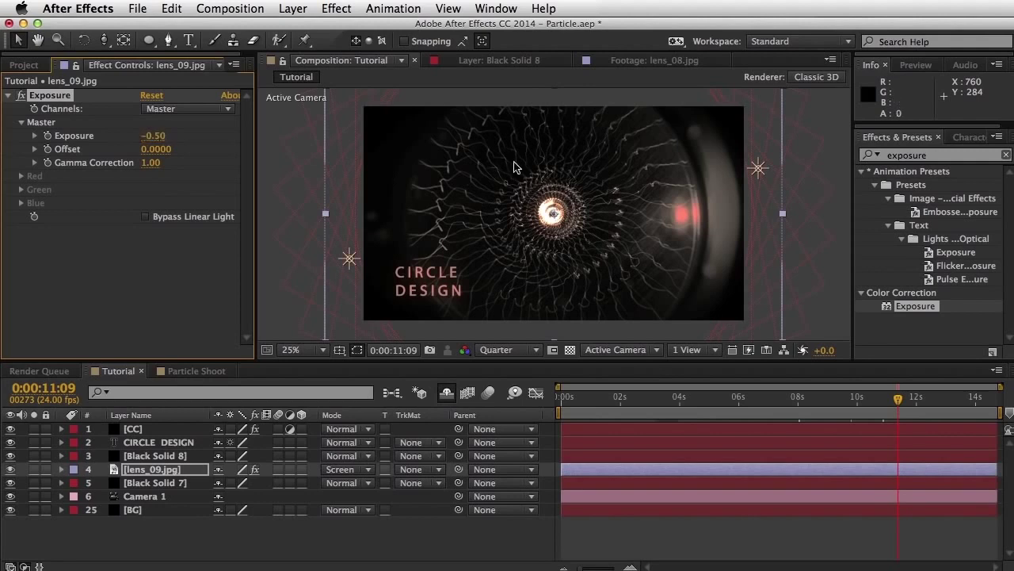
left_click(755, 527)
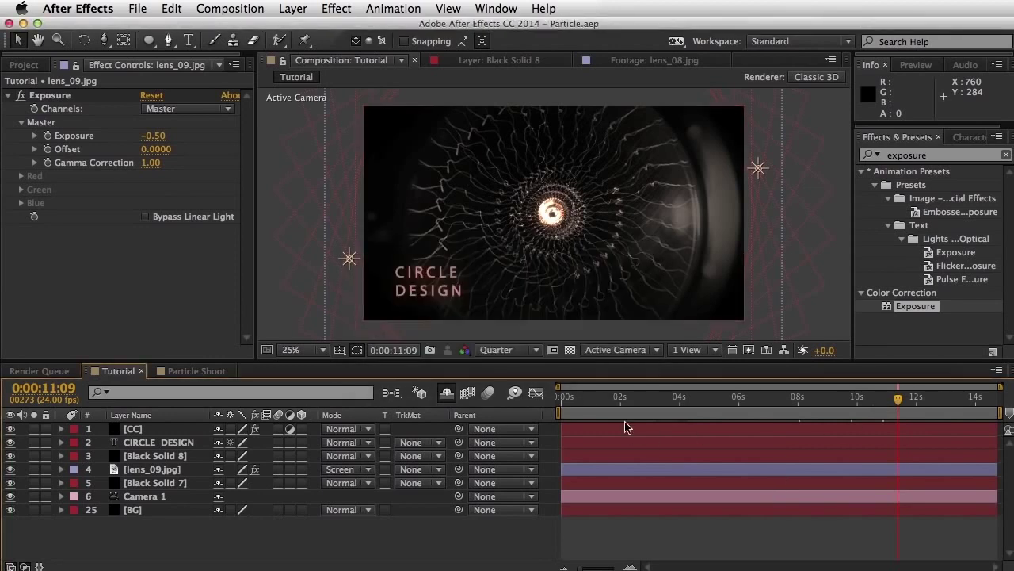
left_click(822, 406)
left_click(721, 406)
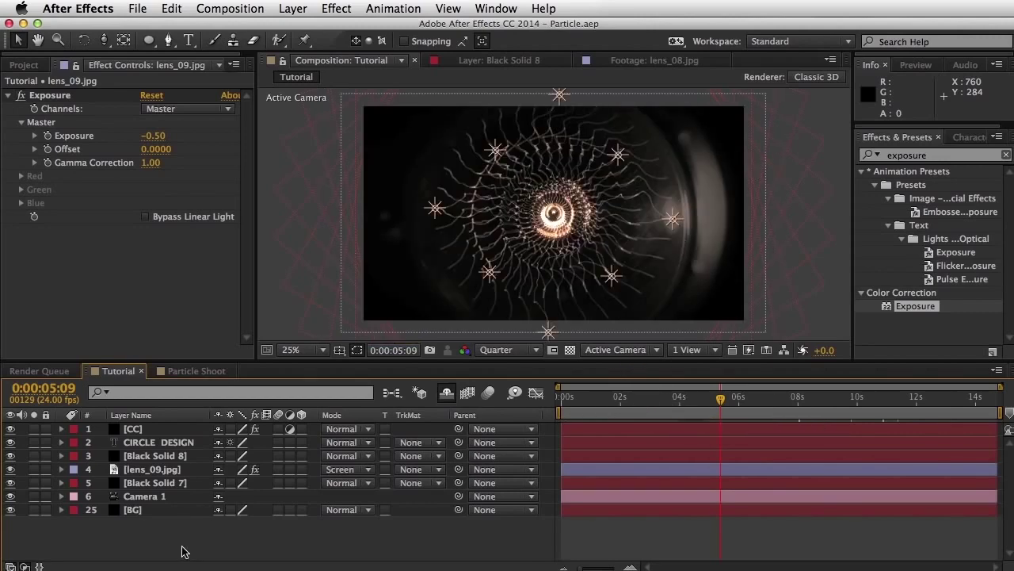
Create a solid named CG, turn it into an adjustment layer and save the project.
key("super+y")
type("CG")
key("Return")
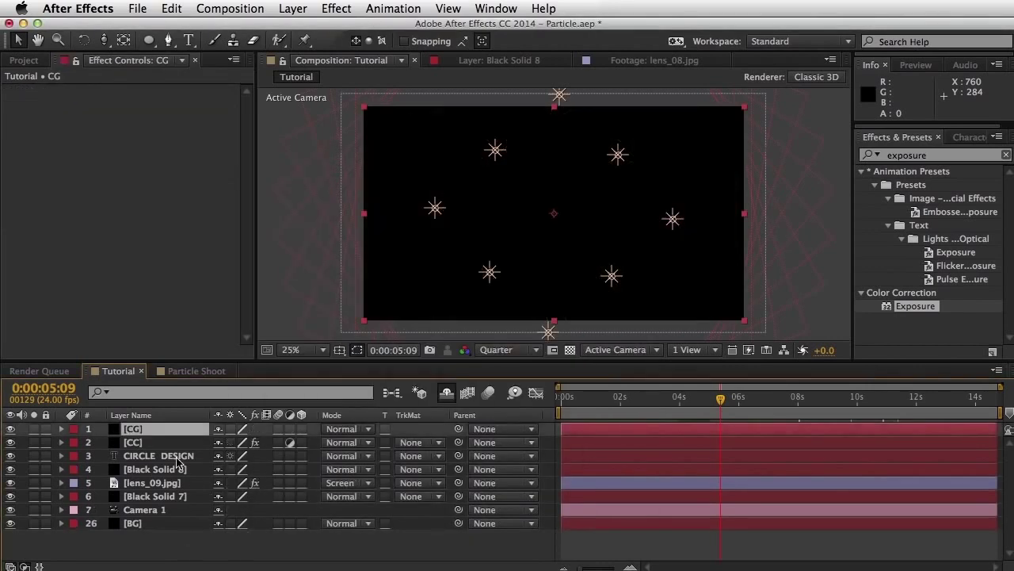
left_click(291, 429)
key("super+s")
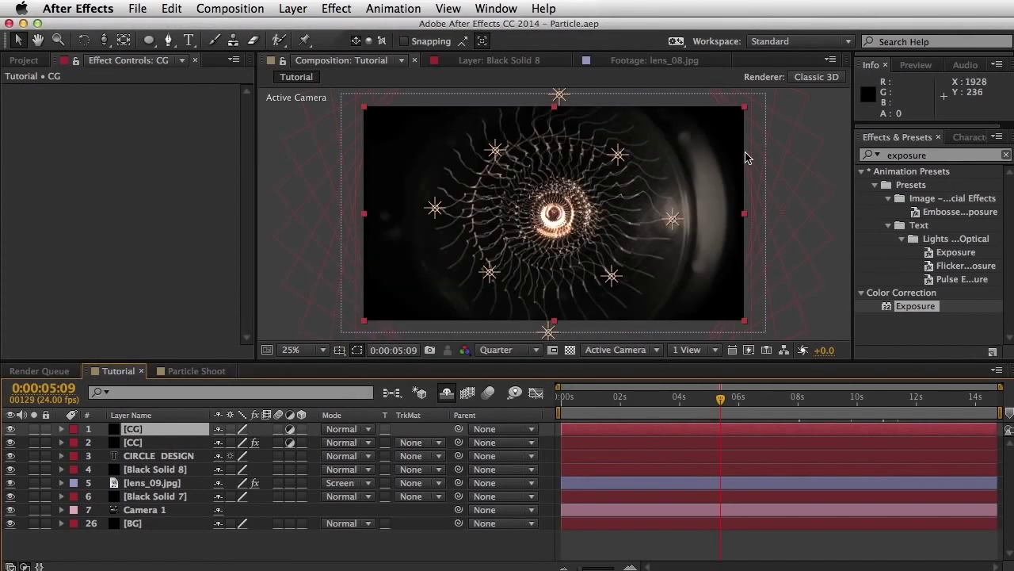
Find the Hue/Saturation effect, apply it to the CG layer and raise its Master Saturation.
left_click(982, 156)
type("hue")
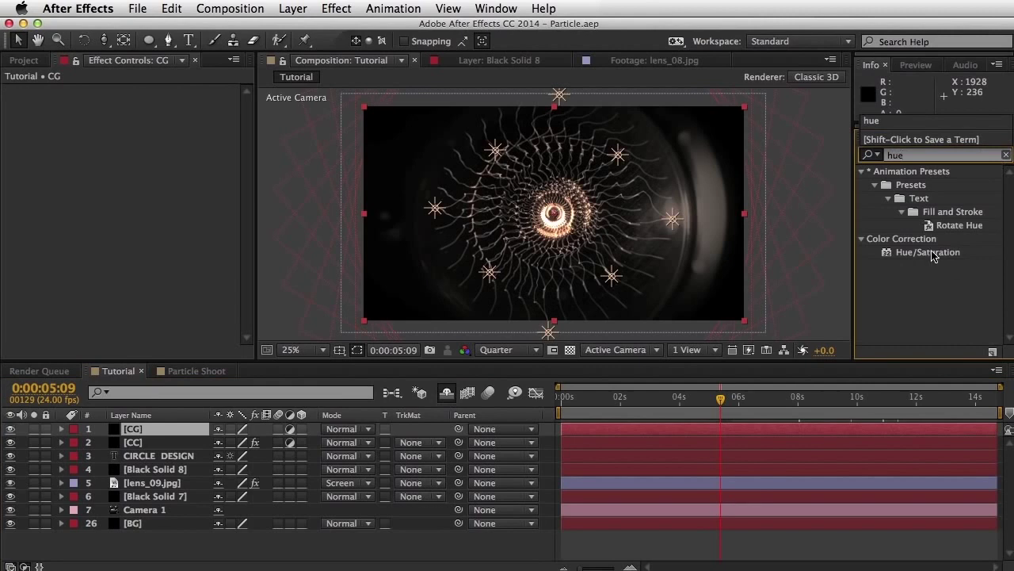
left_click_drag(933, 255, 157, 430)
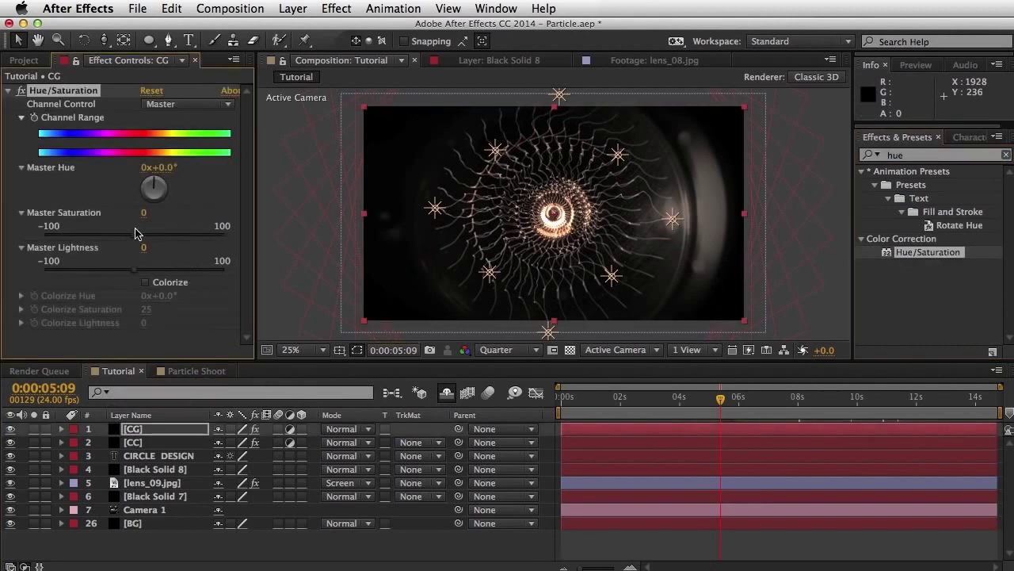
left_click_drag(139, 241, 157, 240)
left_click_drag(171, 241, 190, 242)
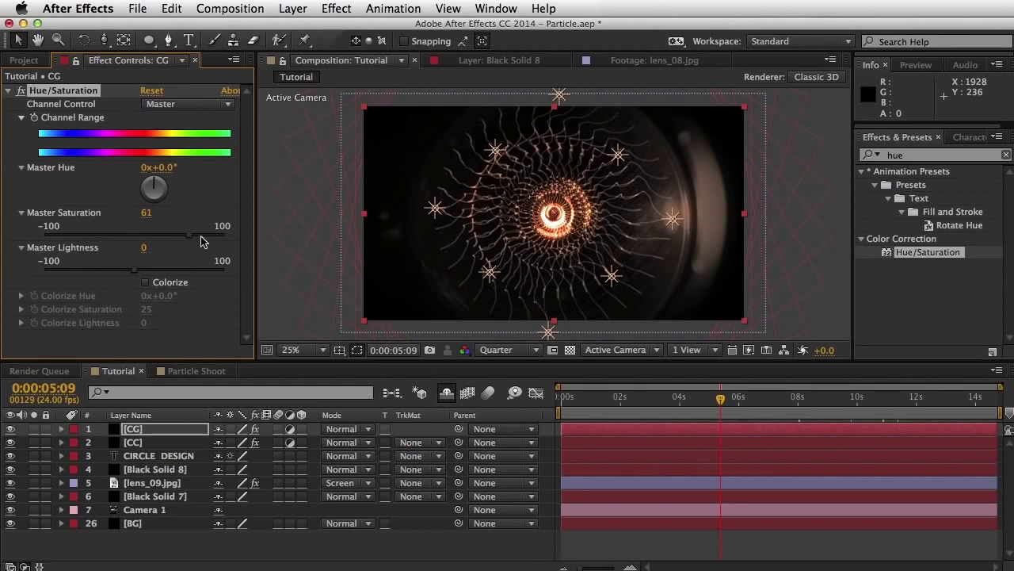
left_click_drag(190, 242, 182, 242)
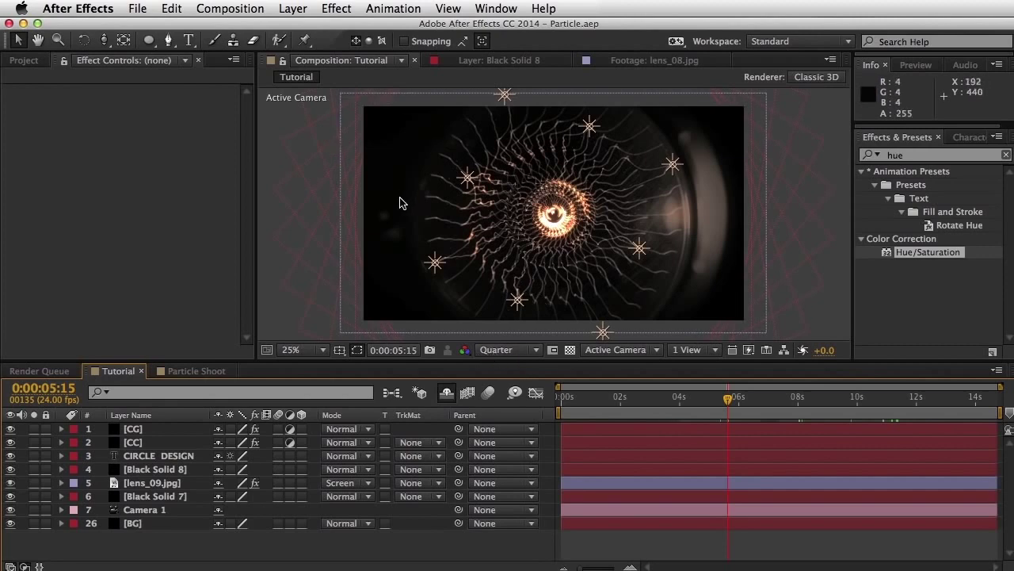
Search the effects for film and for grain, and apply Add Grain to the CG layer.
left_click(507, 349)
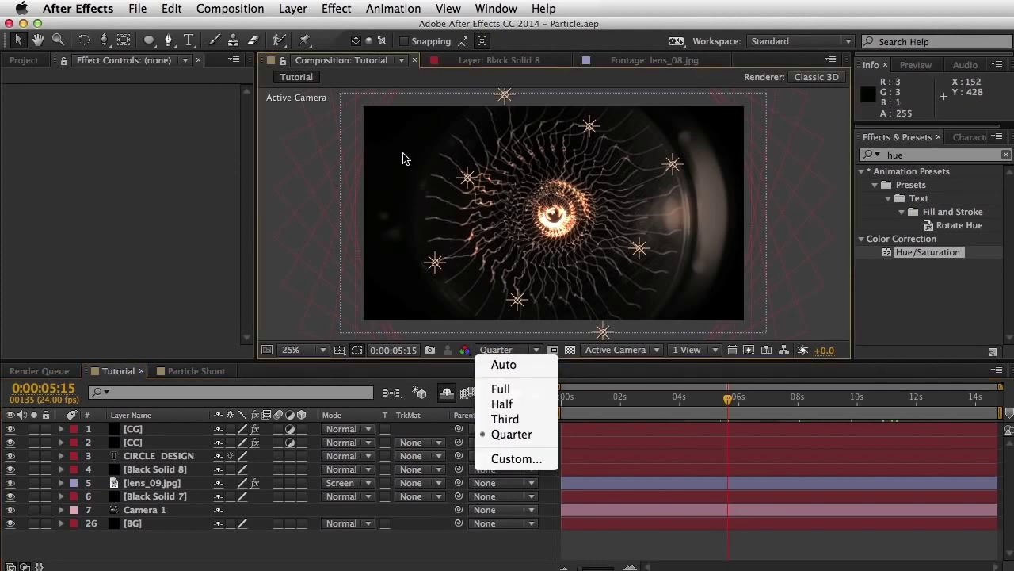
left_click(670, 543)
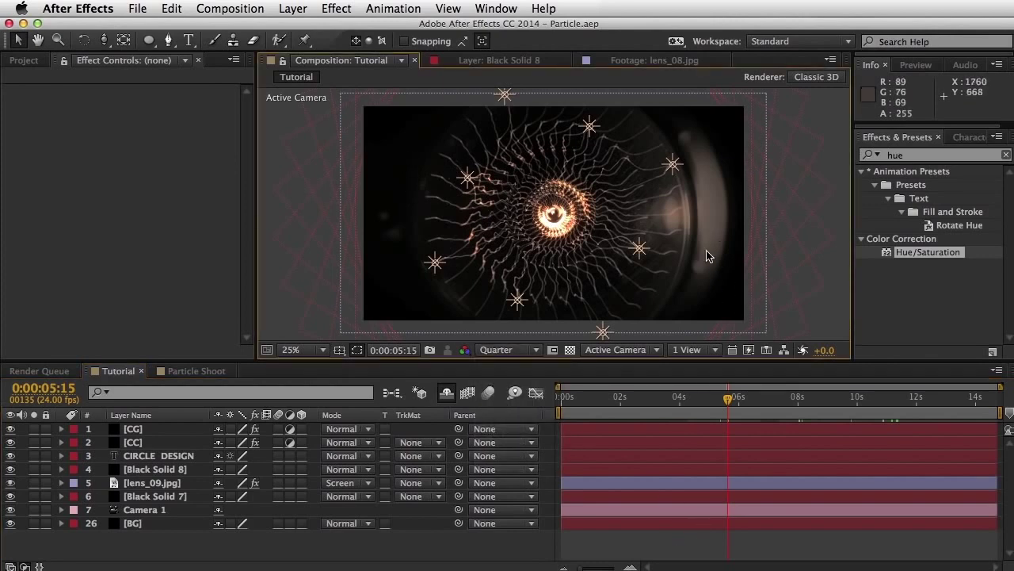
left_click(871, 154)
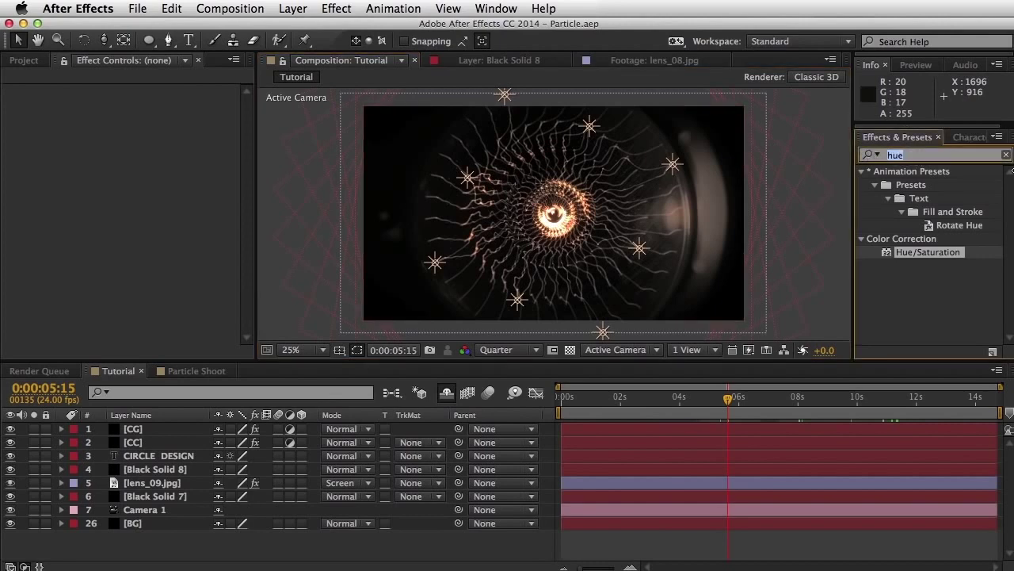
type("film")
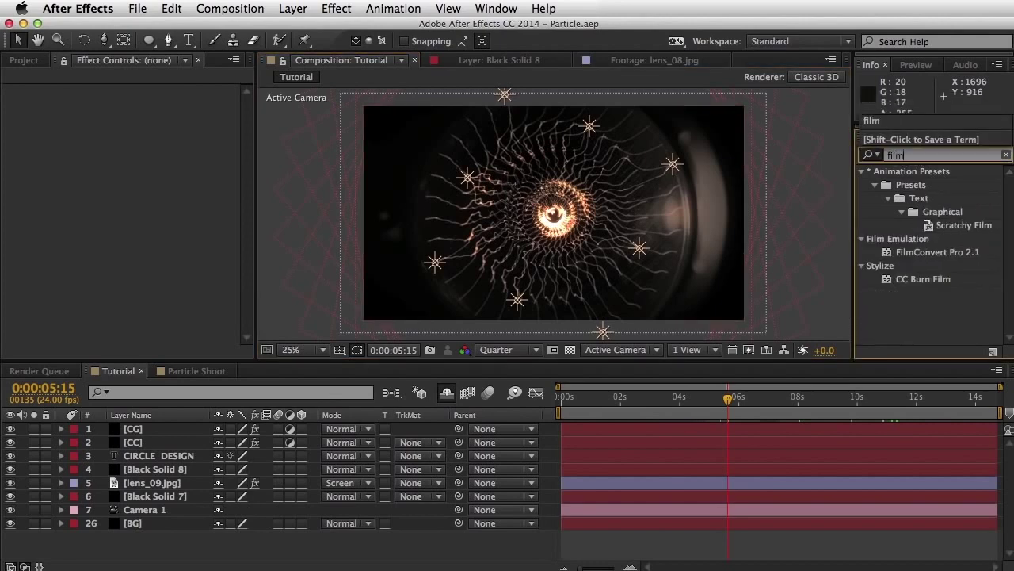
key("BackSpace")
key("BackSpace")
key("BackSpace")
key("BackSpace")
type("grain")
left_click_drag(917, 185, 172, 432)
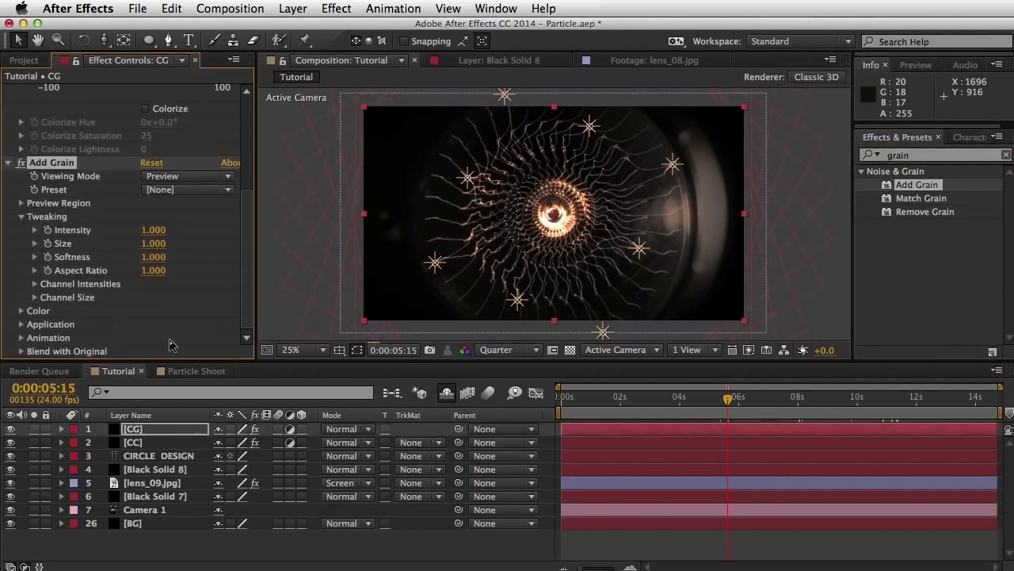
Set Add Grain's viewing mode to Final Output and review the film presets, keeping the preset at None.
left_click(178, 183)
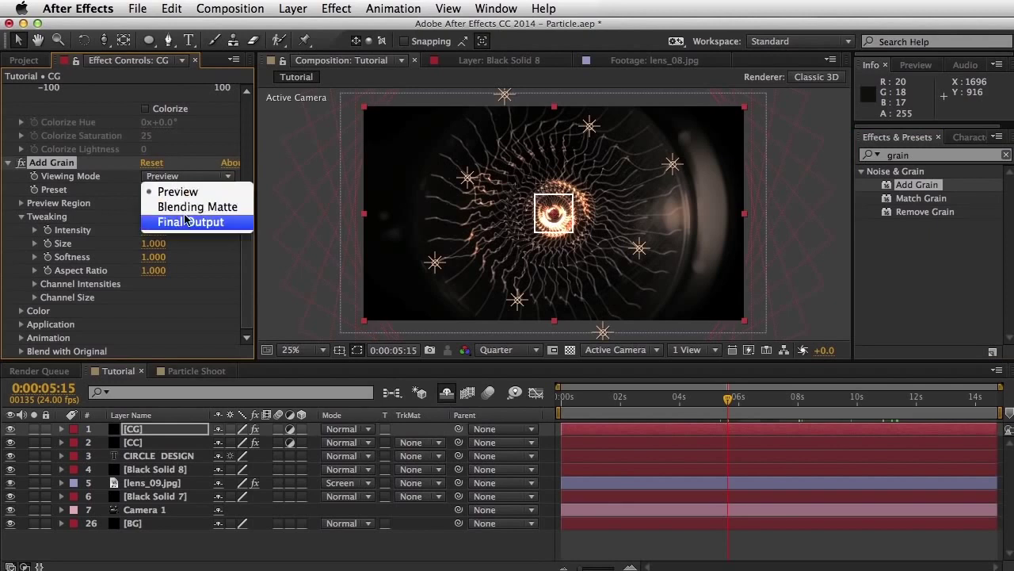
left_click(190, 221)
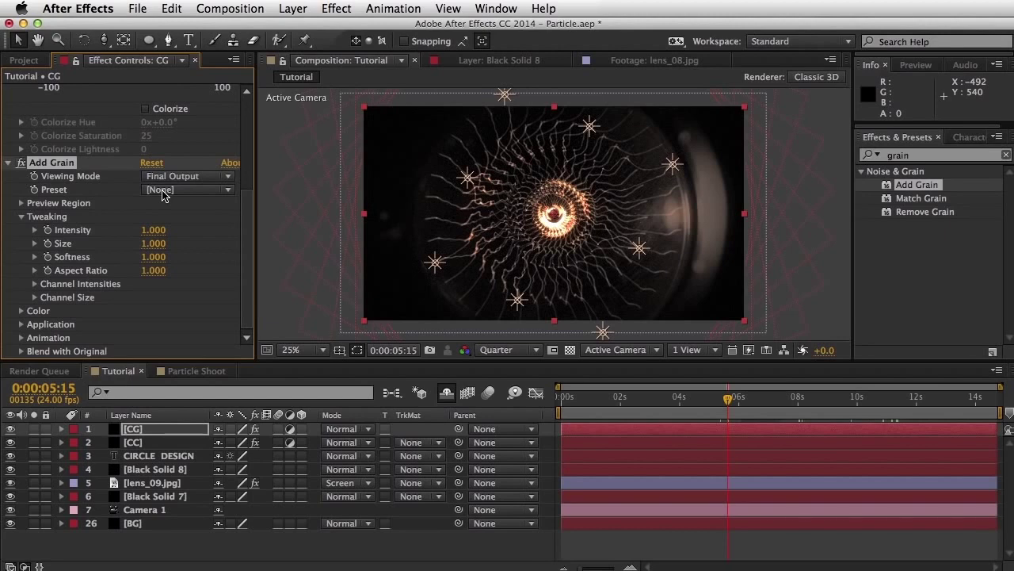
left_click(168, 190)
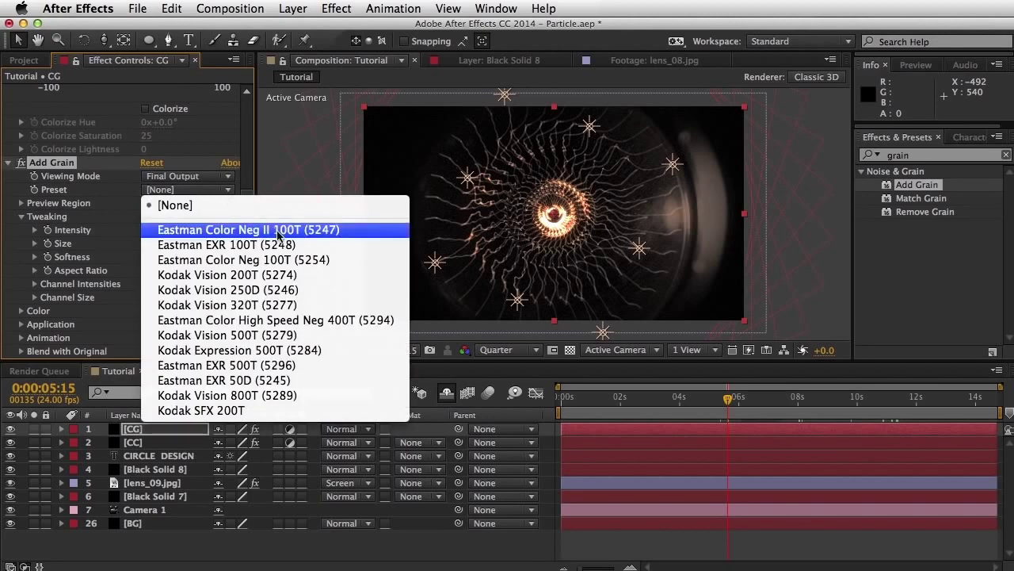
left_click(120, 195)
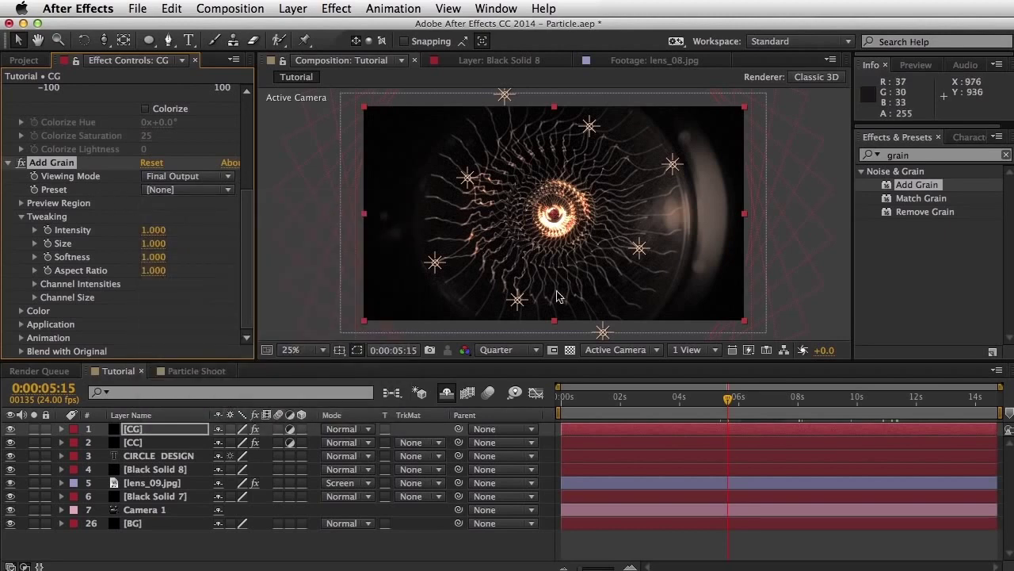
Set the composition preview to 100% magnification and Full resolution to inspect the grain.
left_click(301, 350)
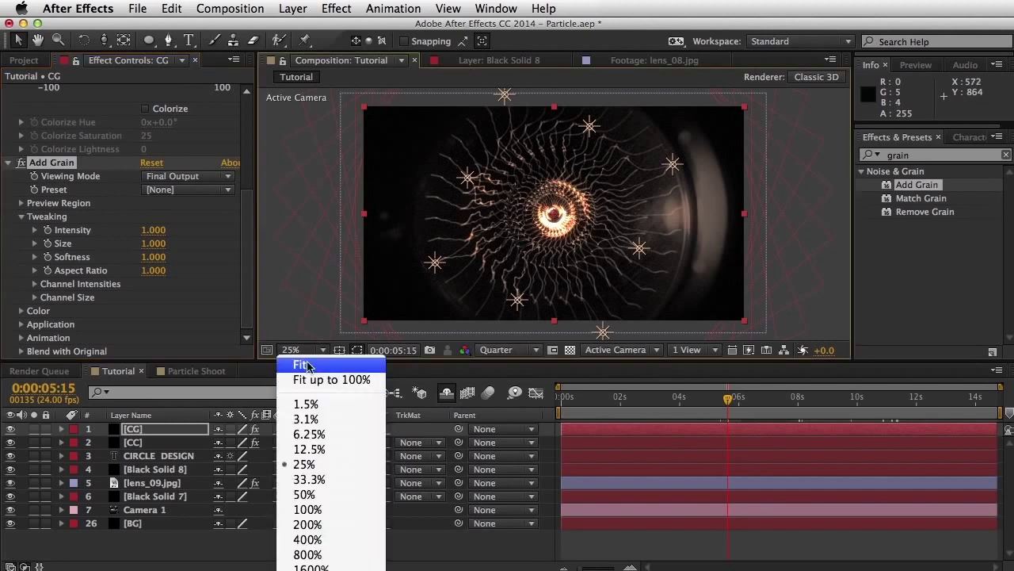
left_click(307, 509)
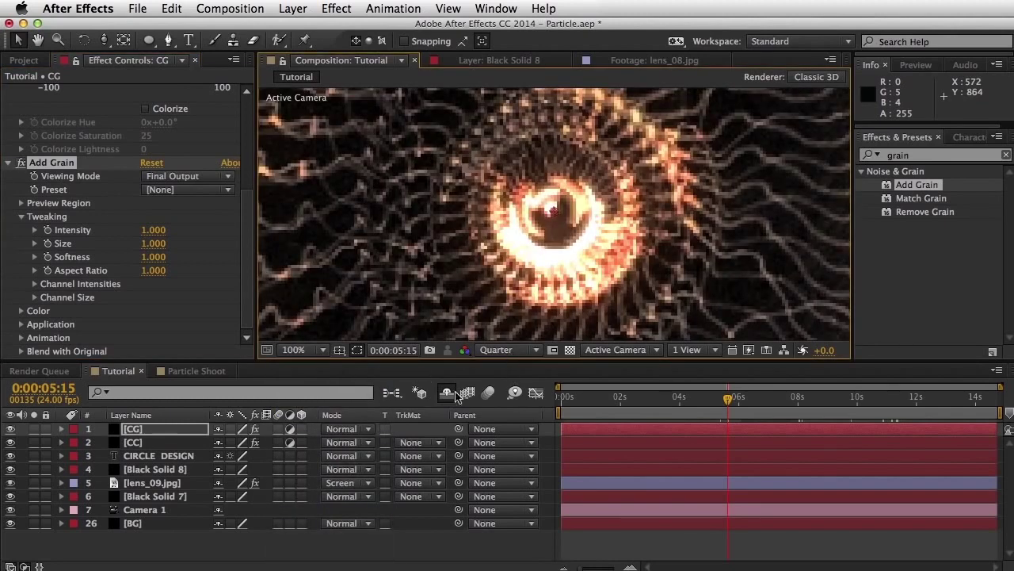
left_click(515, 349)
left_click(511, 398)
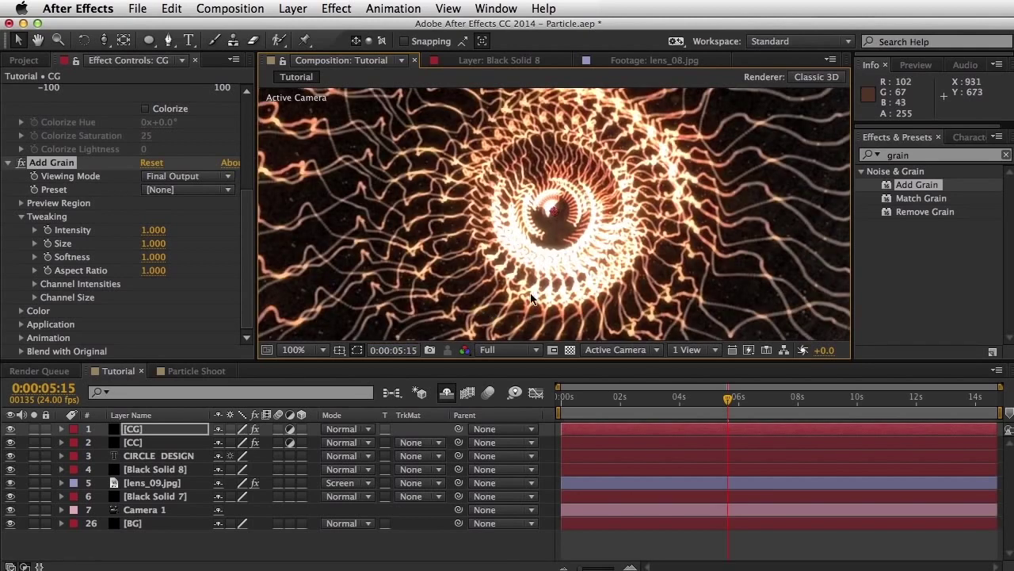
Compare the frame with and without the CG layer's Add Grain effect and save the project.
key("super+s")
left_click(25, 163)
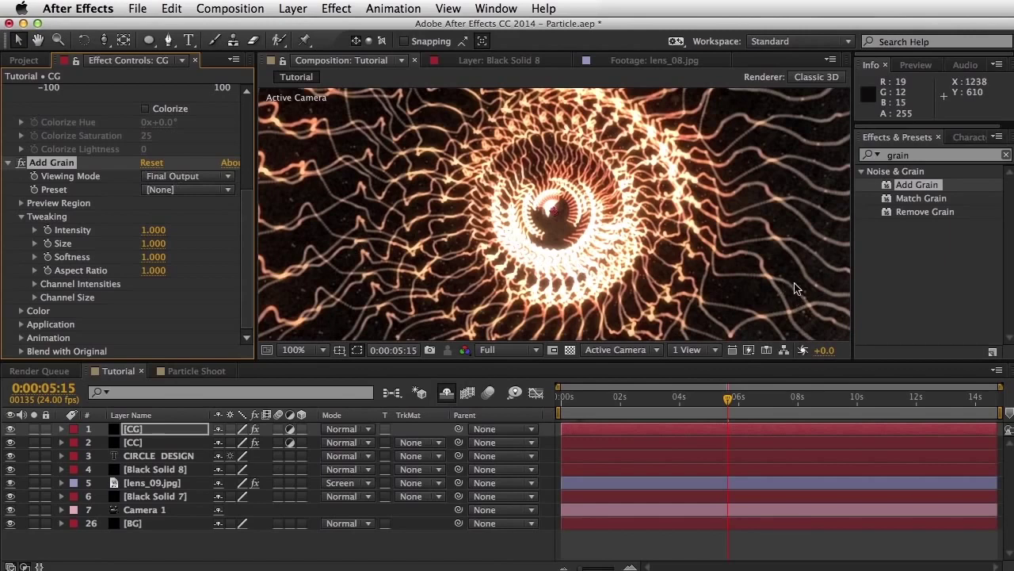
key("super+s")
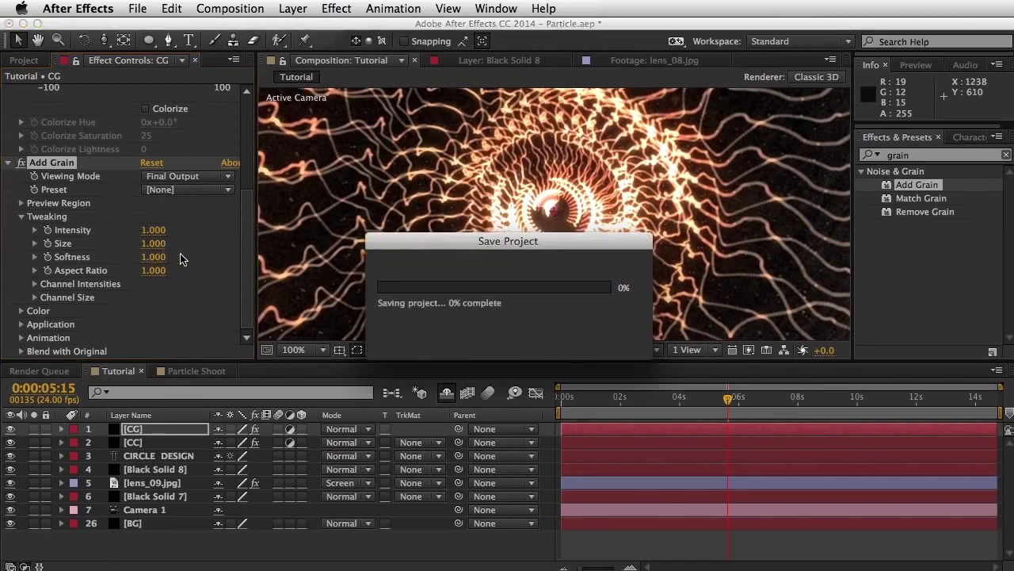
Set the Add Grain preset on the CG layer to Kodak Vision 250D (5246) and save the project.
left_click(165, 194)
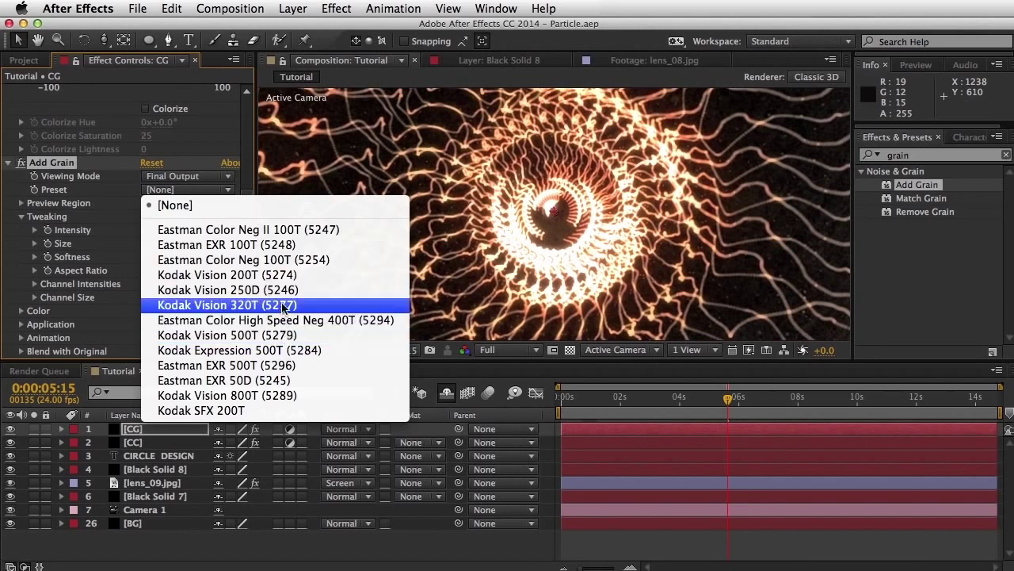
left_click(260, 295)
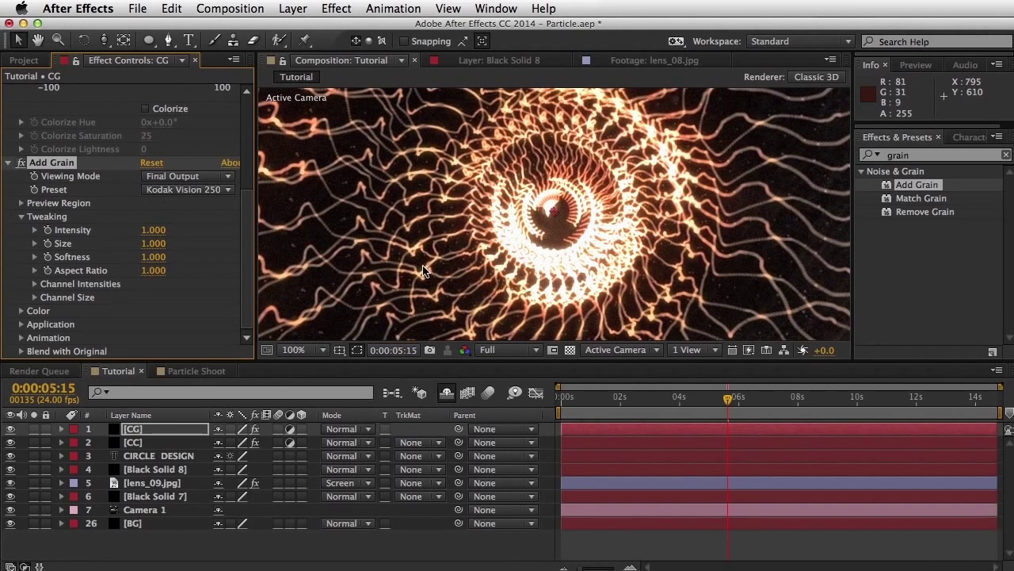
key("super+s")
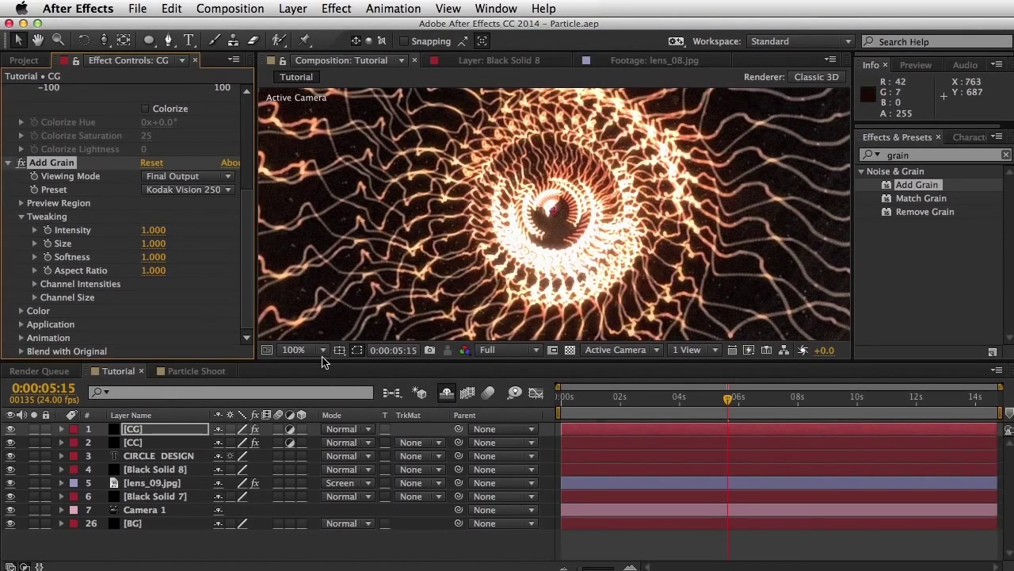
Reduce the Add Grain color saturation on the CG layer to 0.700.
key("comma")
key("comma")
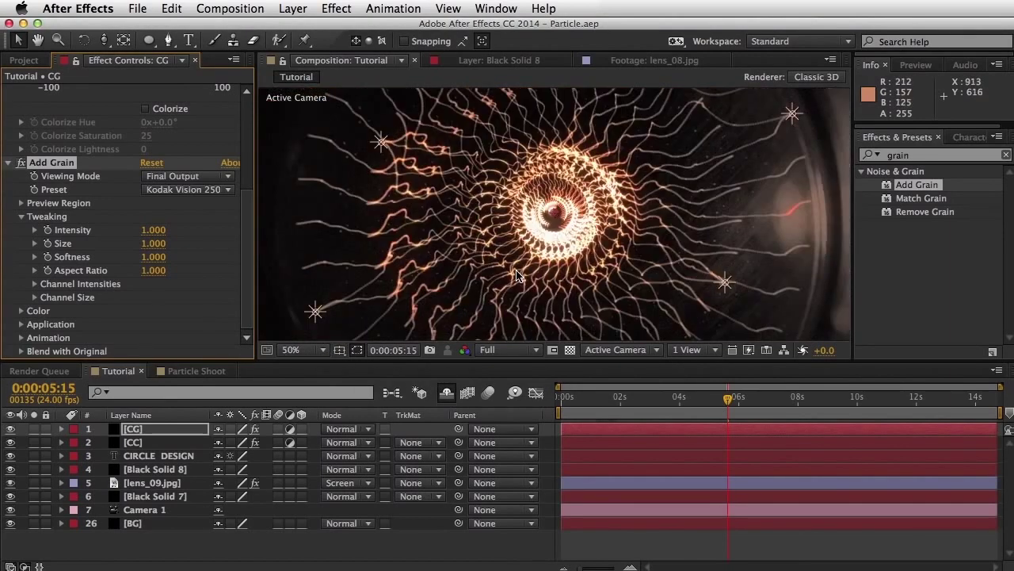
key("comma")
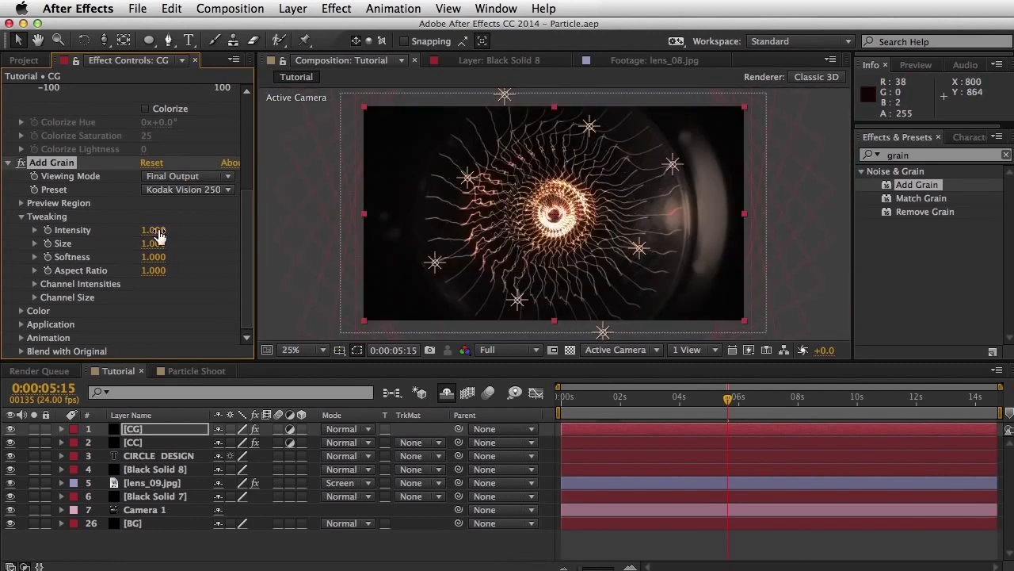
left_click(20, 311)
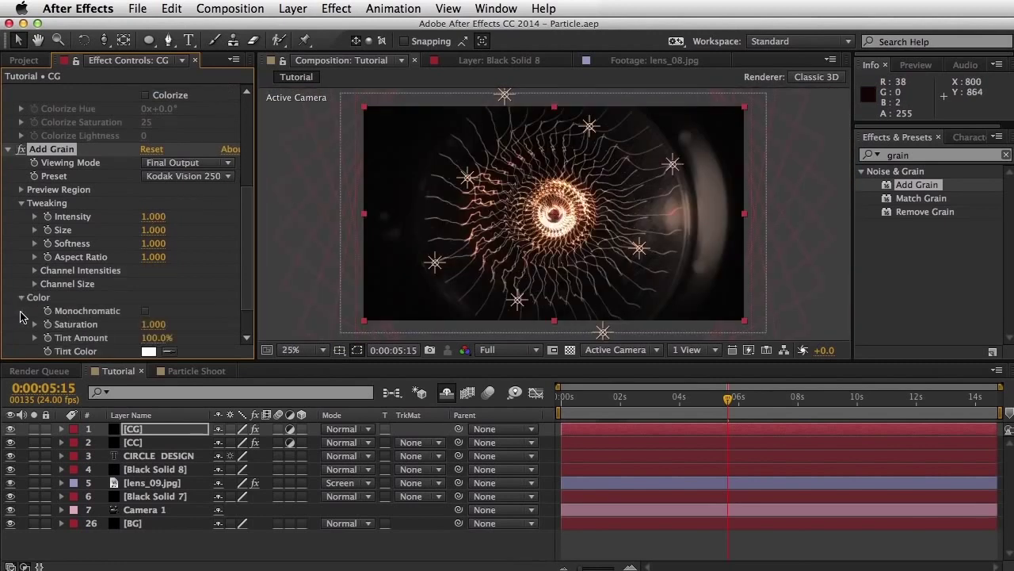
left_click(154, 325)
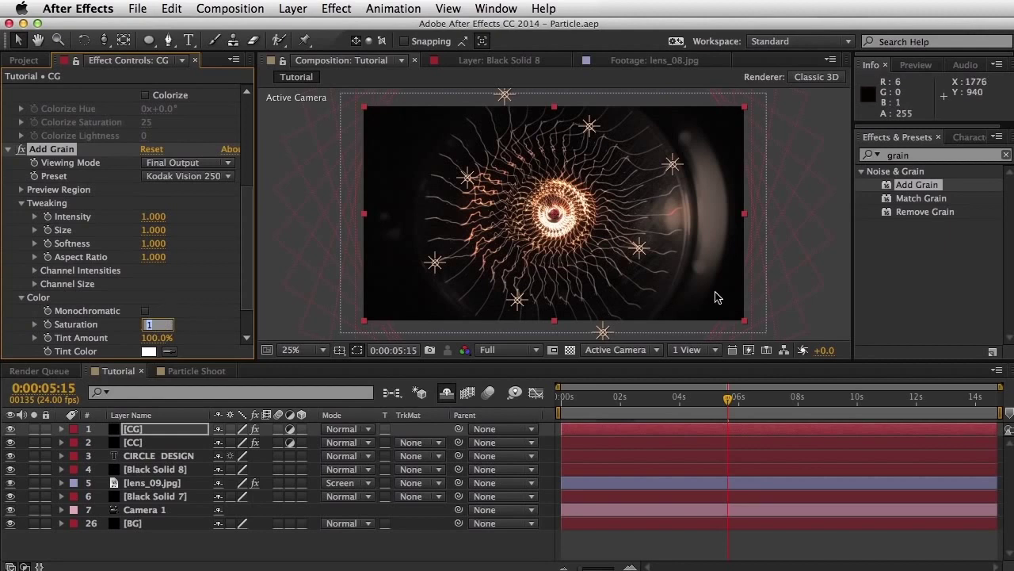
key("Return")
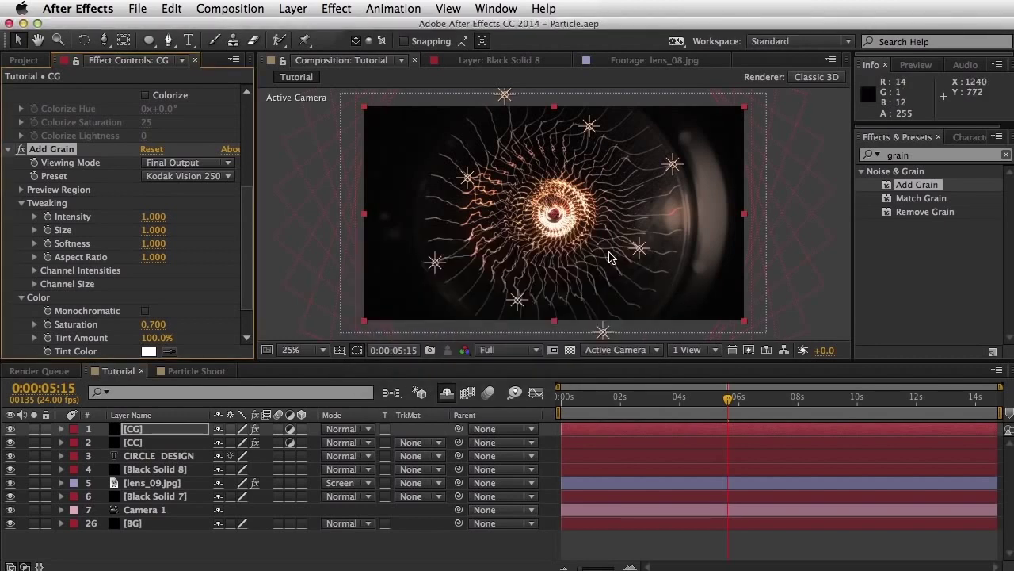
Inspect the grain at 100% magnification beside the spiral and switch off the CG layer's Add Grain effect for comparison.
key("period")
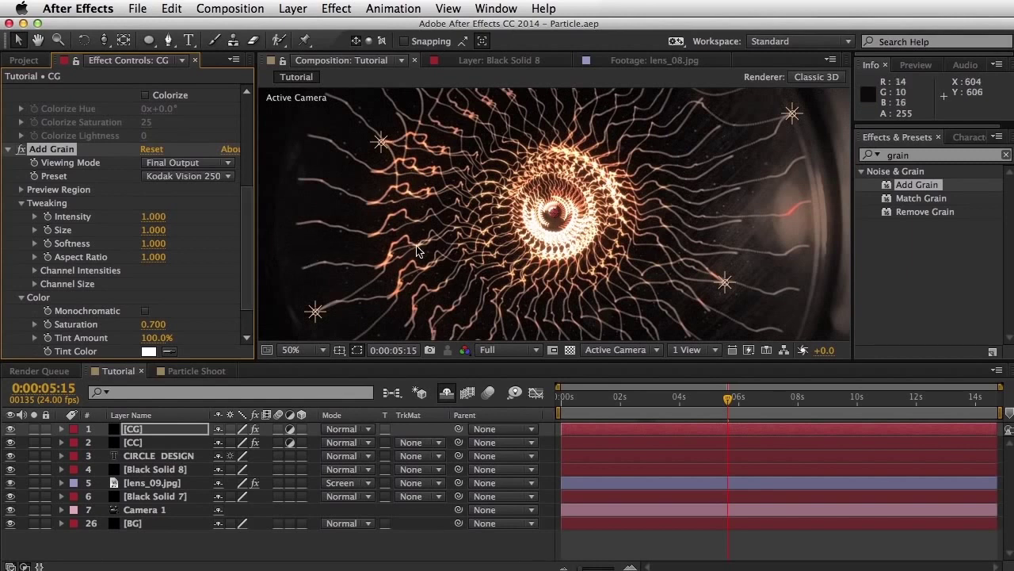
key("period")
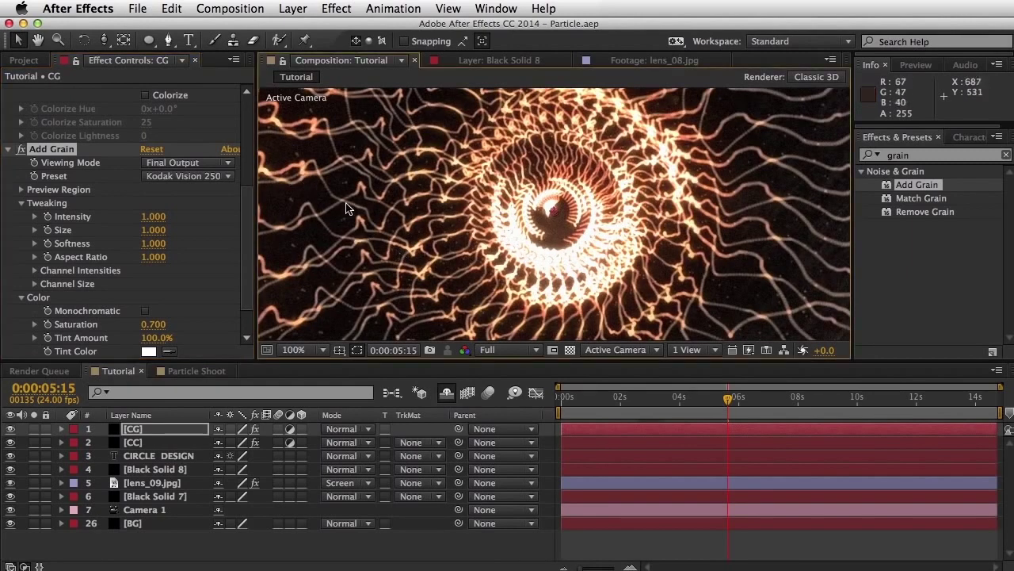
left_click_drag(388, 226, 506, 213)
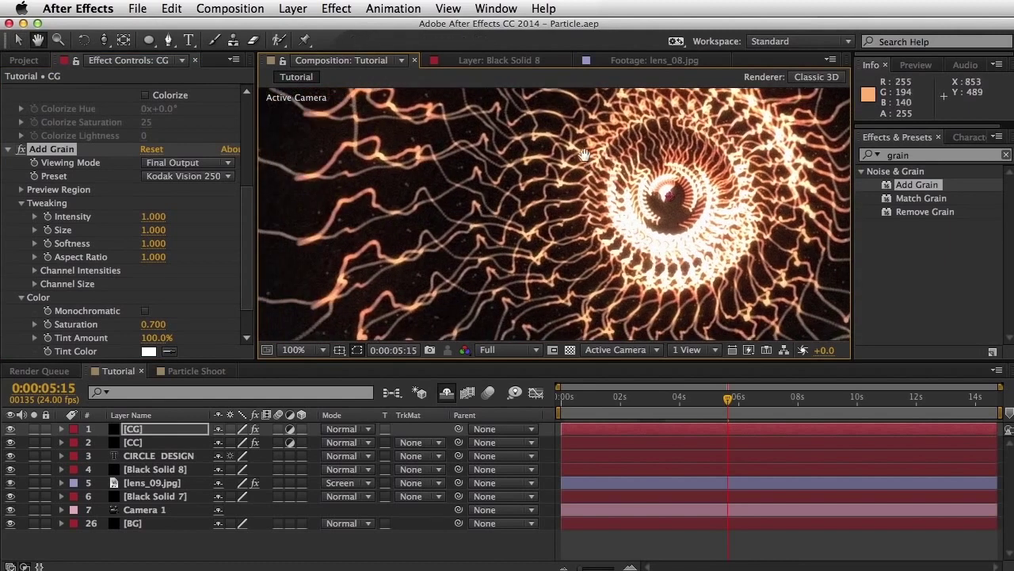
key("v")
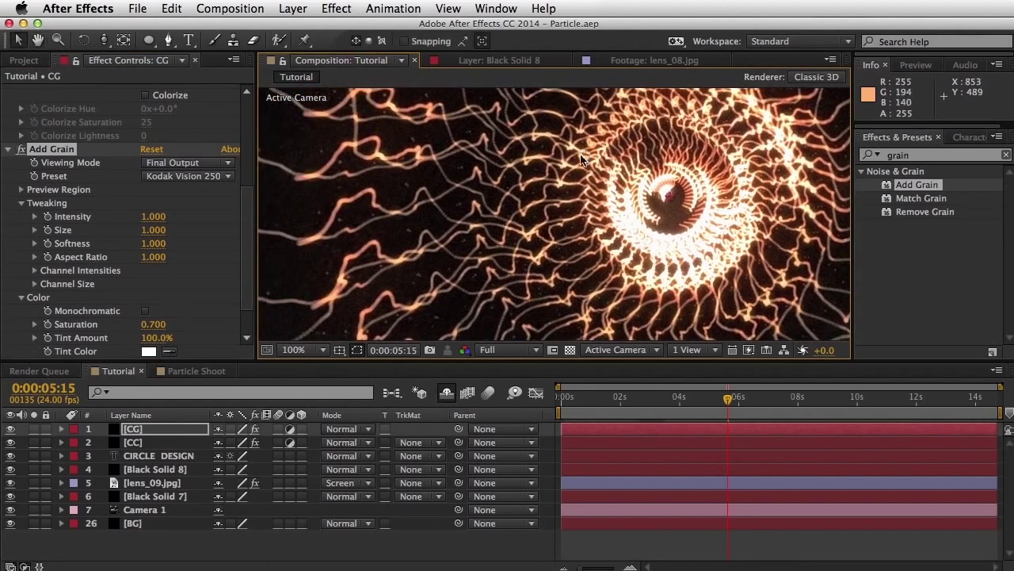
left_click(20, 149)
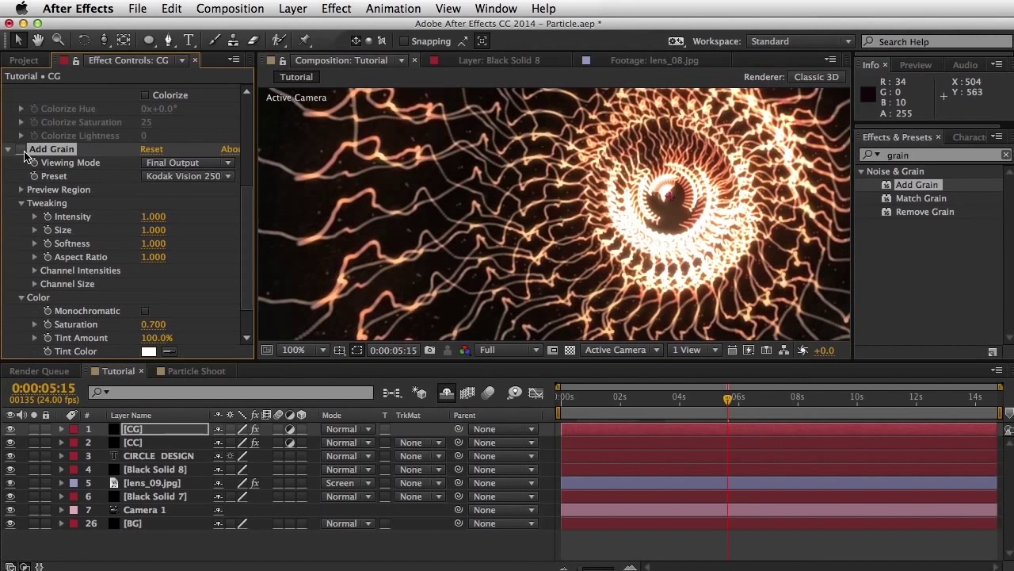